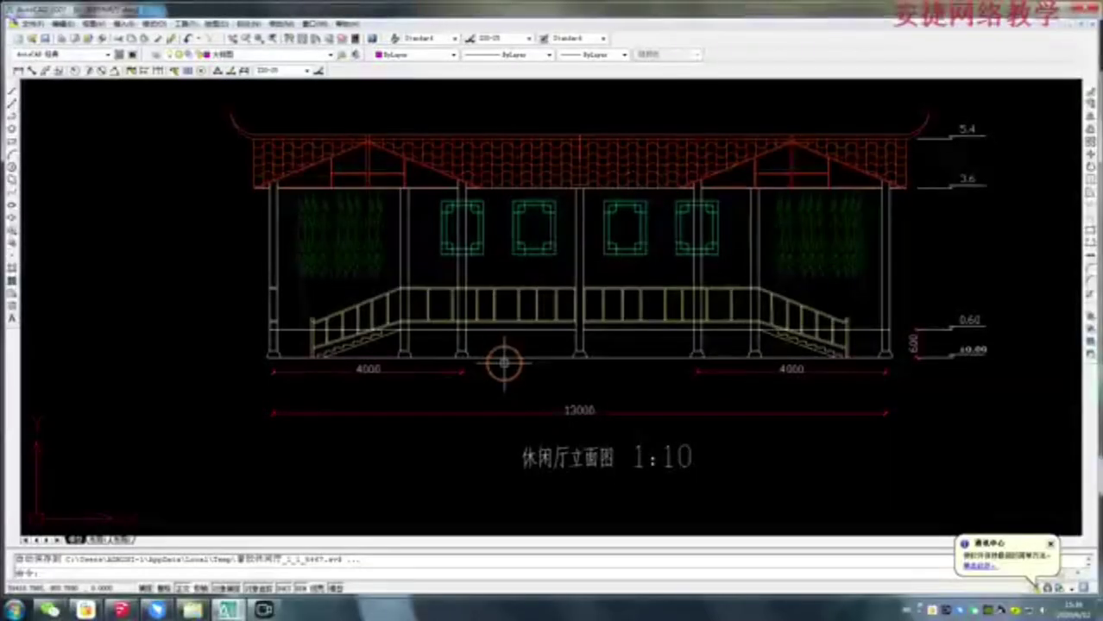
# Step: Zoom around the elevation and inspect the top outline of the left roof half
pyautogui.scroll(-2, 366, 377)
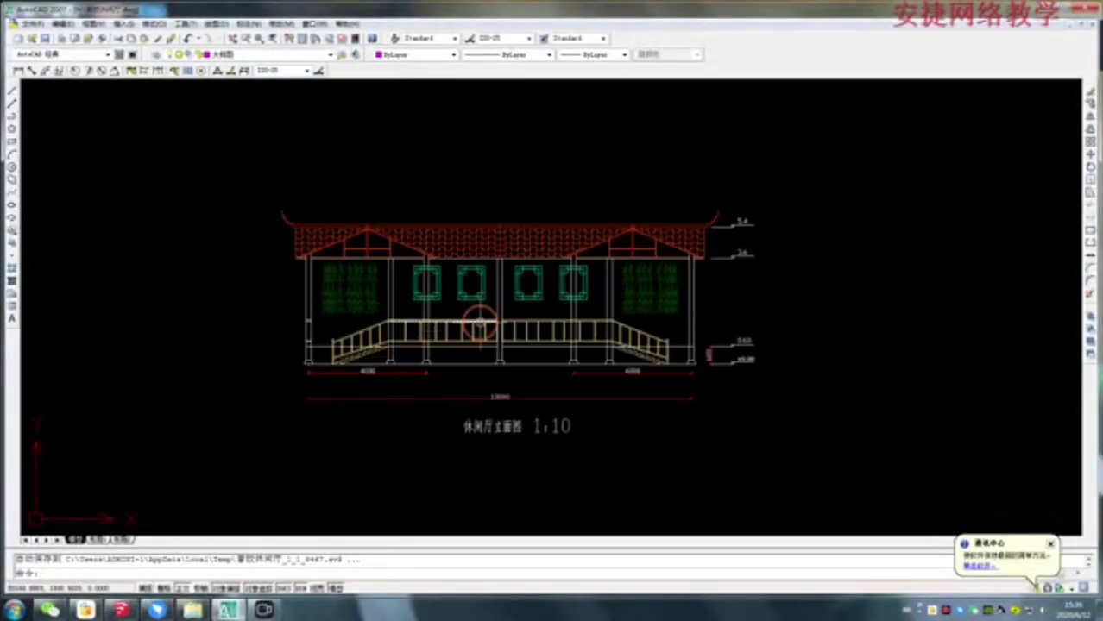
pyautogui.scroll(2, 483, 321)
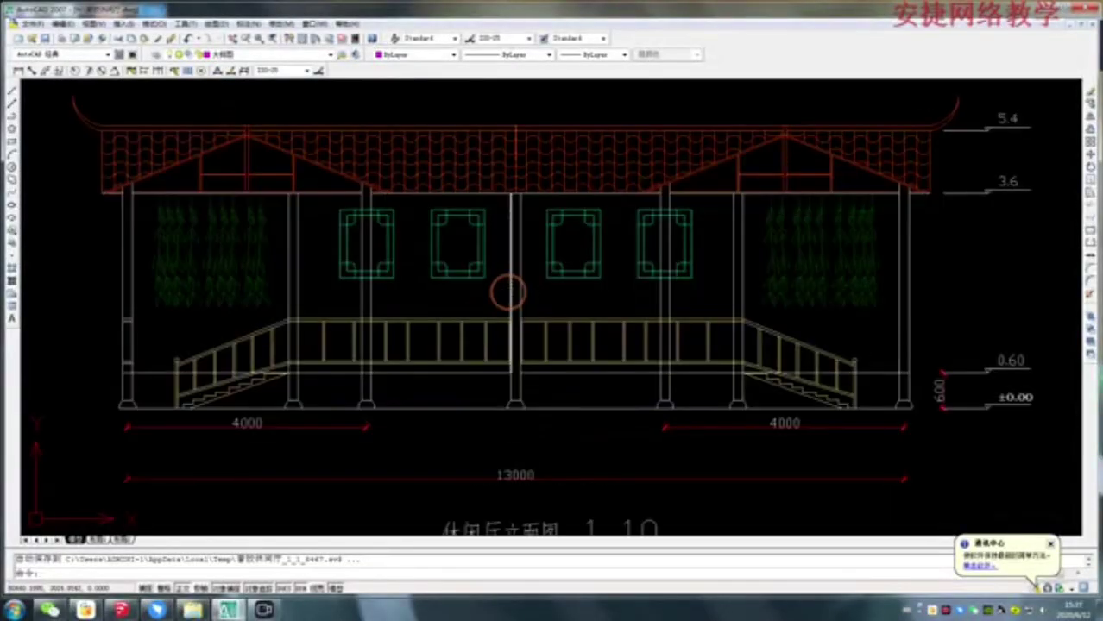
pyautogui.scroll(-2, 507, 292)
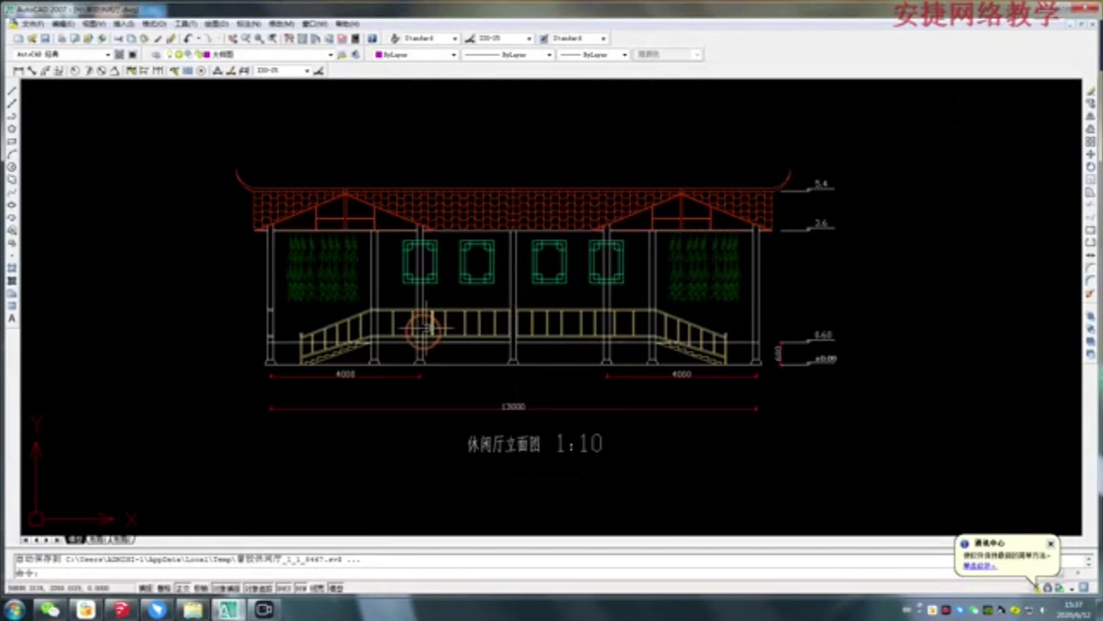
pyautogui.scroll(-3, 407, 349)
pyautogui.scroll(3, 419, 337)
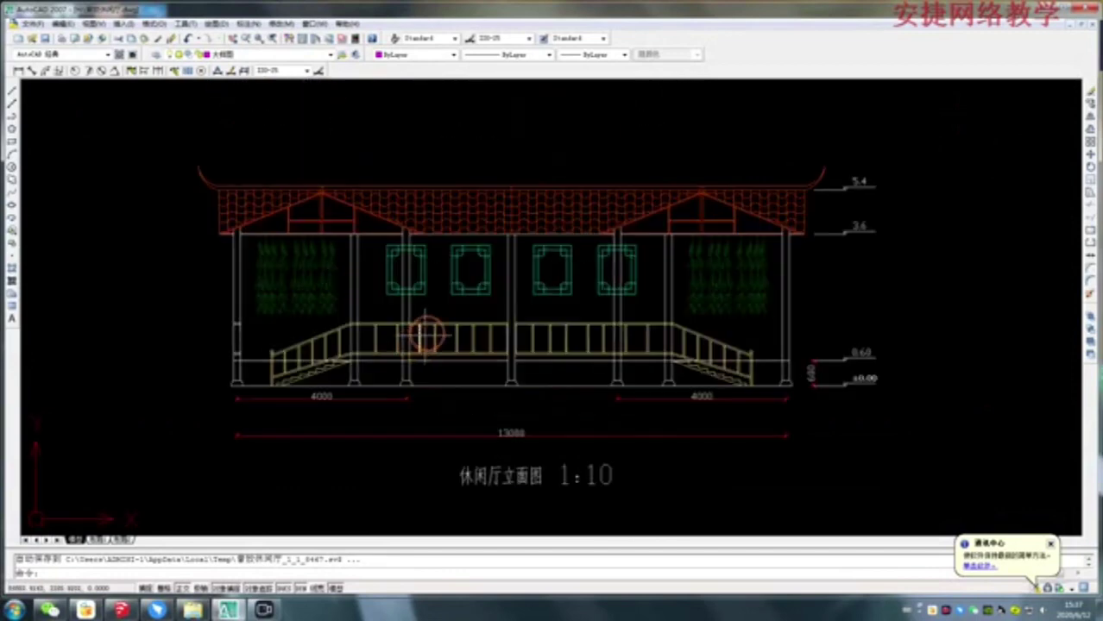
pyautogui.scroll(2, 466, 287)
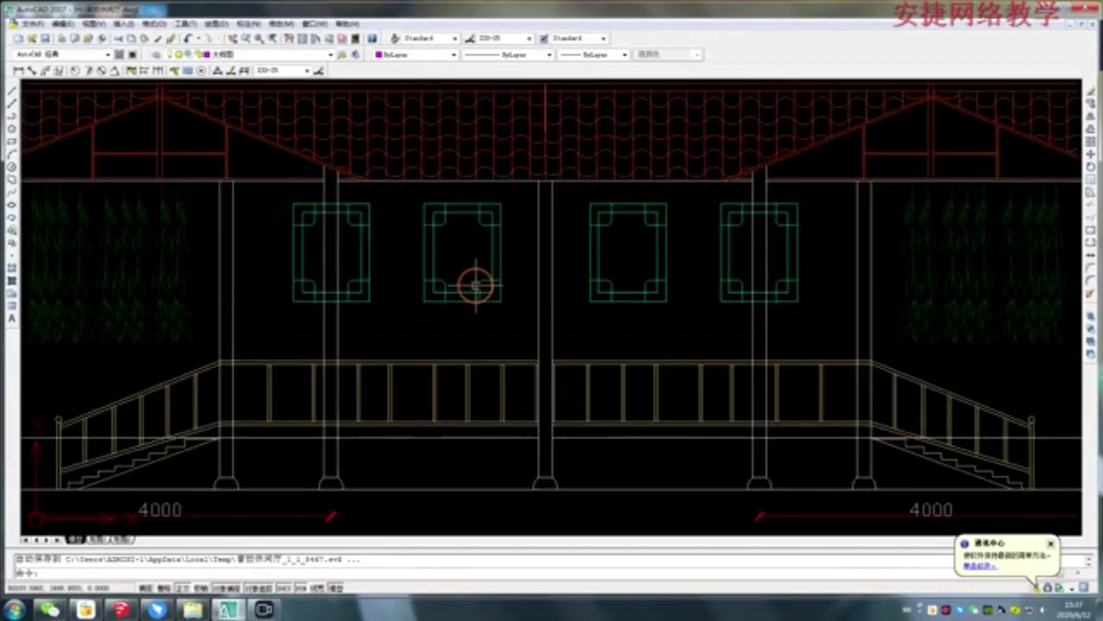
pyautogui.scroll(-2, 475, 286)
pyautogui.scroll(-2, 410, 276)
pyautogui.scroll(1, 453, 368)
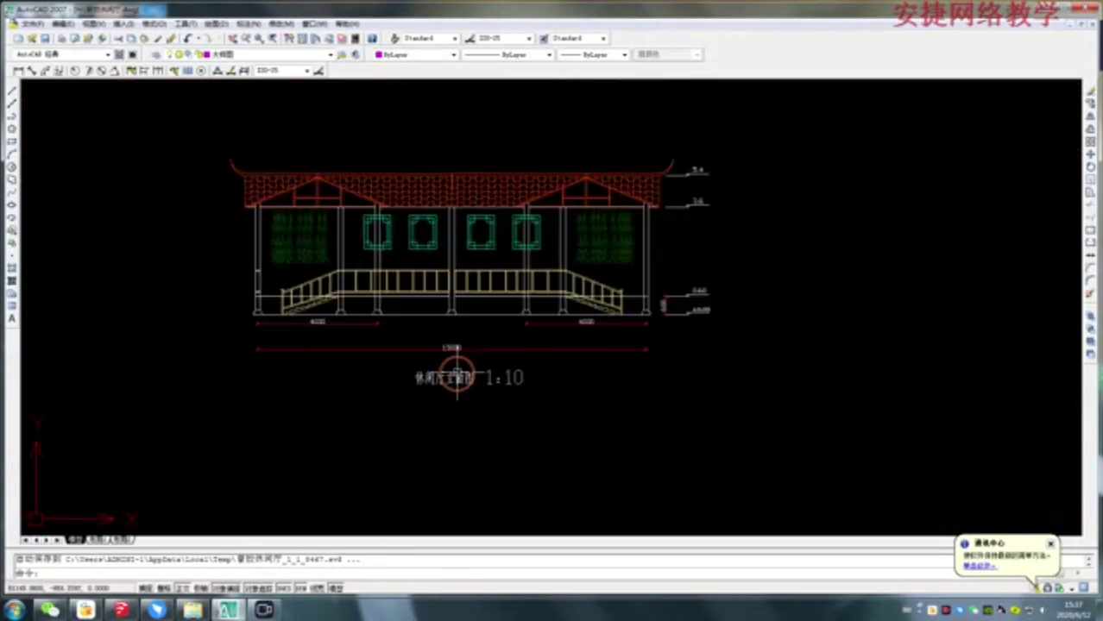
pyautogui.scroll(2, 450, 382)
pyautogui.scroll(1, 458, 347)
pyautogui.scroll(-3, 500, 352)
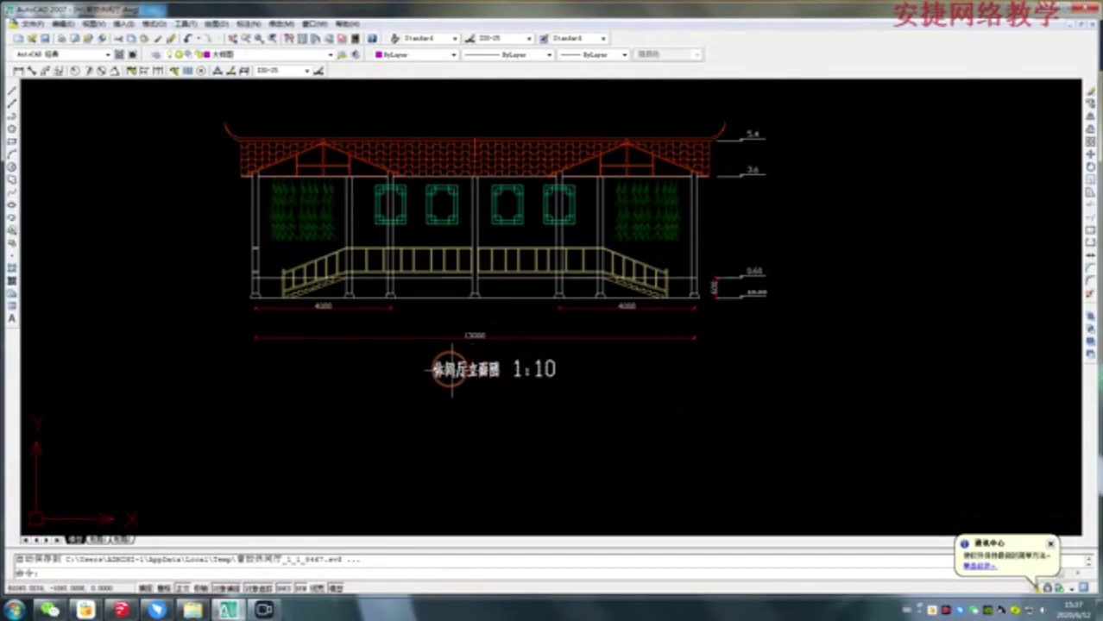
pyautogui.scroll(1, 442, 354)
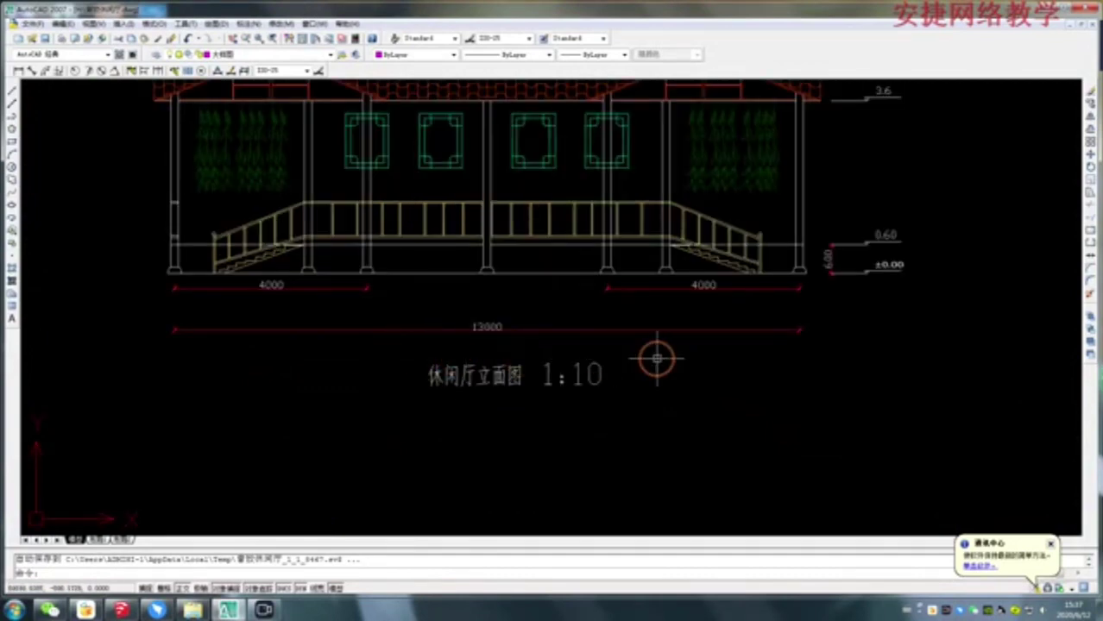
pyautogui.scroll(-2, 466, 399)
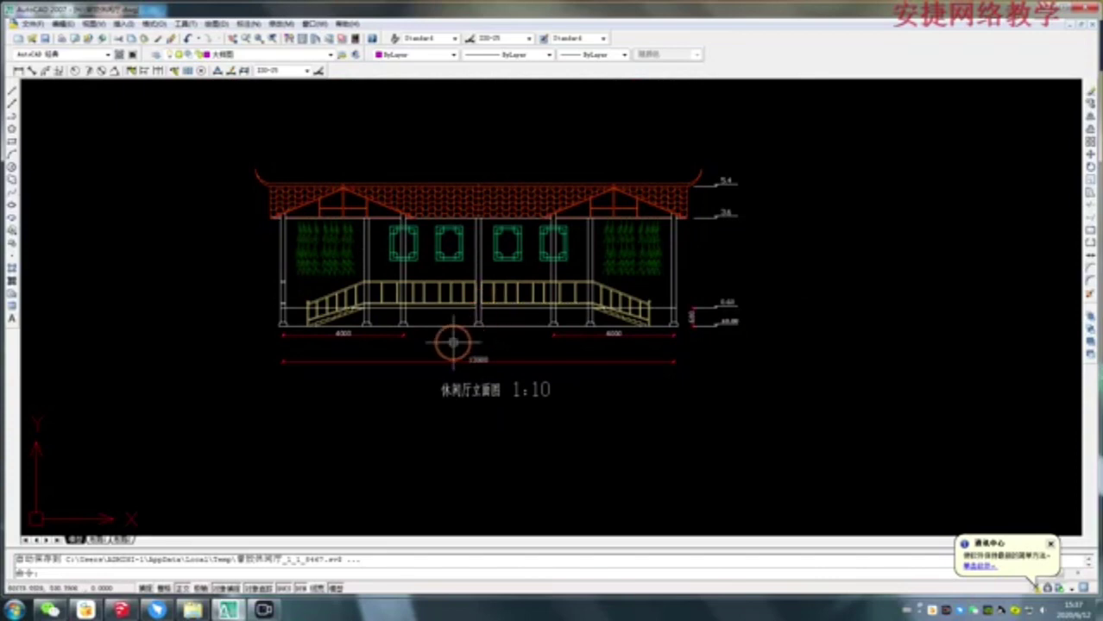
pyautogui.scroll(-2, 466, 337)
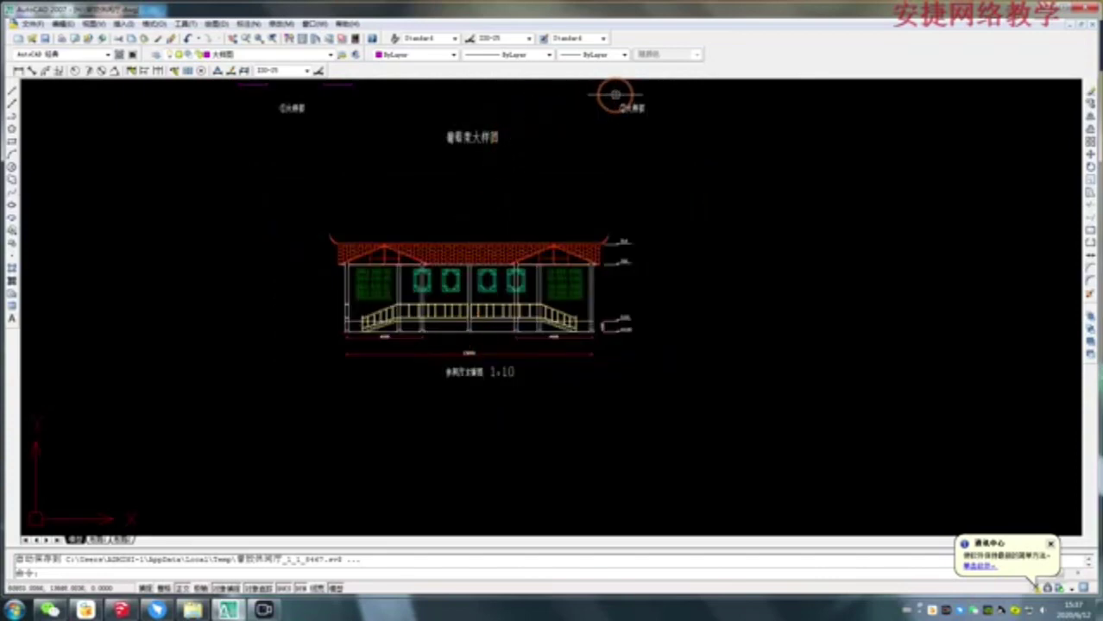
pyautogui.scroll(-1, 581, 163)
pyautogui.scroll(-1, 574, 276)
pyautogui.scroll(-1, 512, 202)
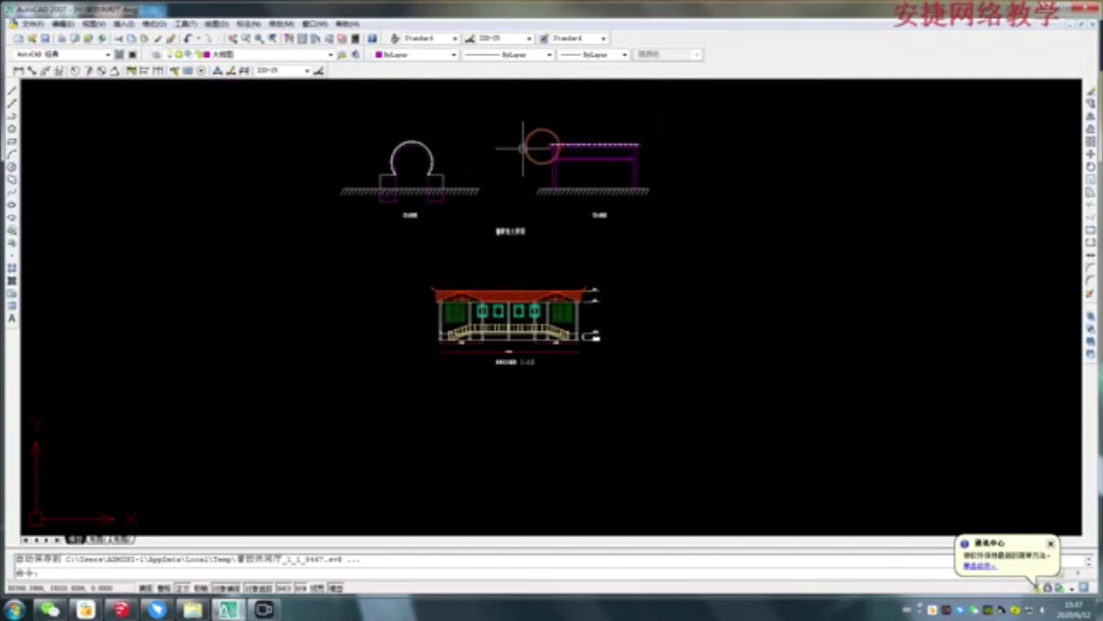
pyautogui.scroll(1, 529, 146)
pyautogui.scroll(3, 544, 151)
pyautogui.scroll(2, 515, 235)
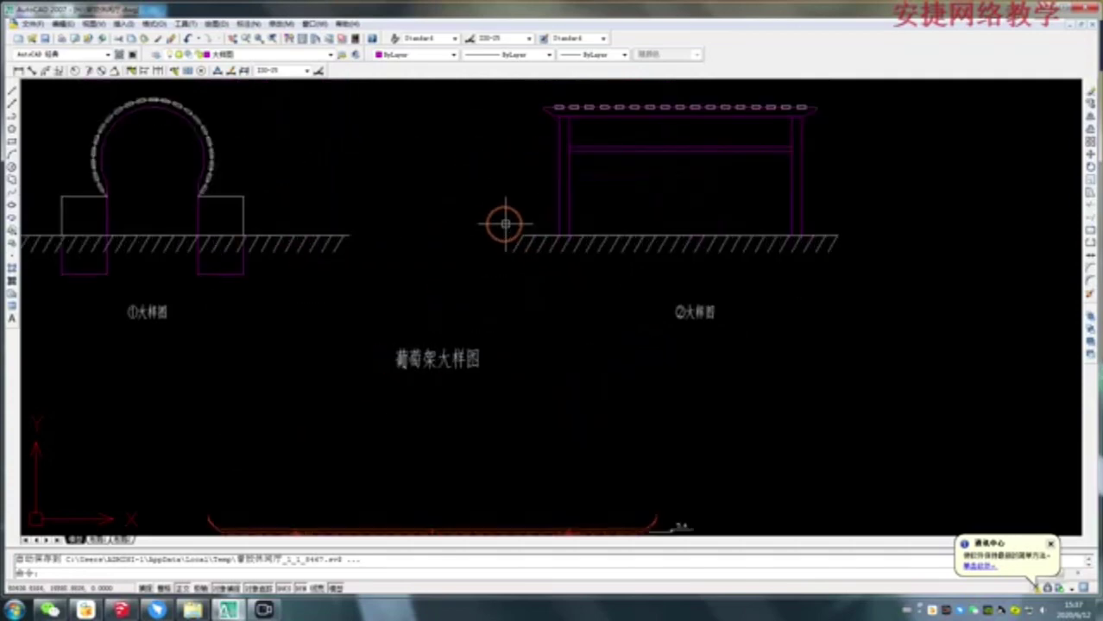
pyautogui.scroll(-2, 507, 211)
pyautogui.scroll(2, 509, 181)
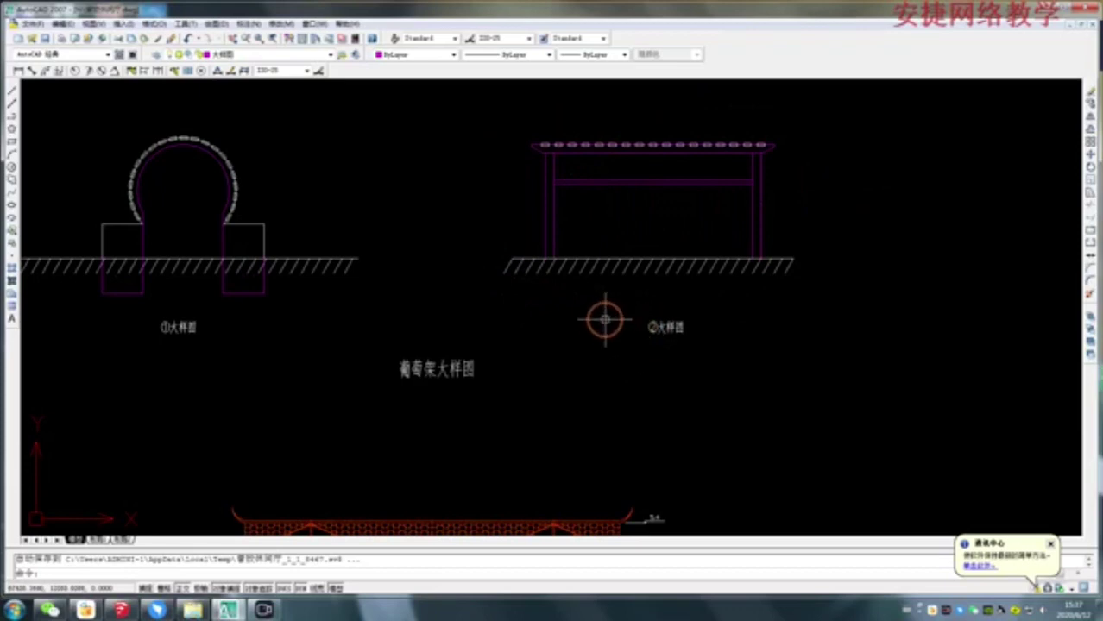
pyautogui.scroll(-1, 517, 282)
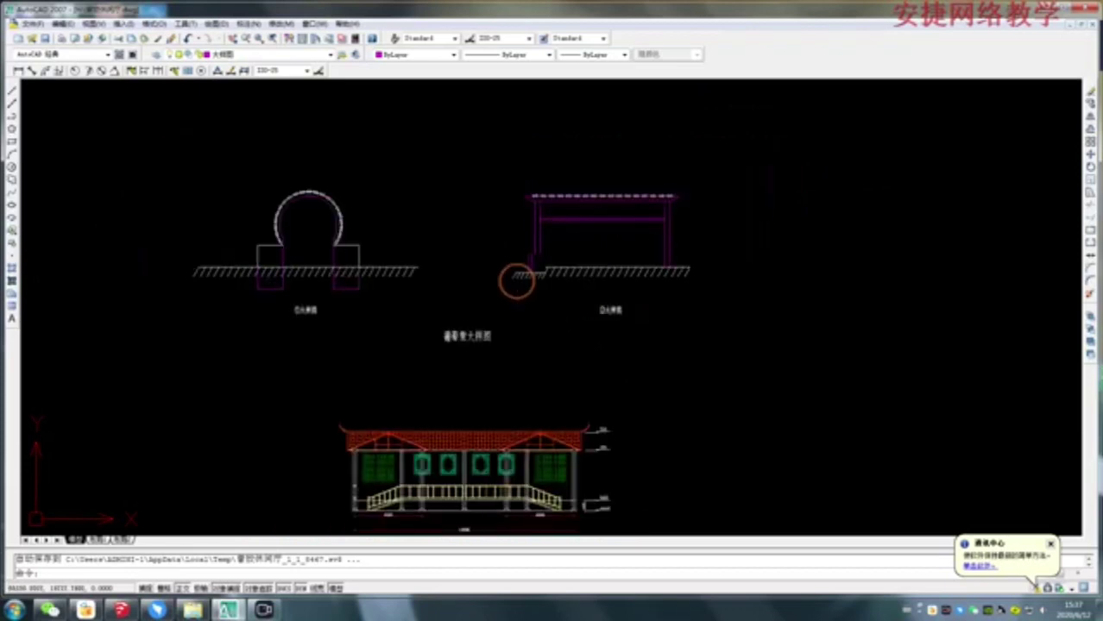
pyautogui.scroll(-1, 516, 282)
pyautogui.scroll(3, 487, 418)
pyautogui.scroll(-1, 509, 242)
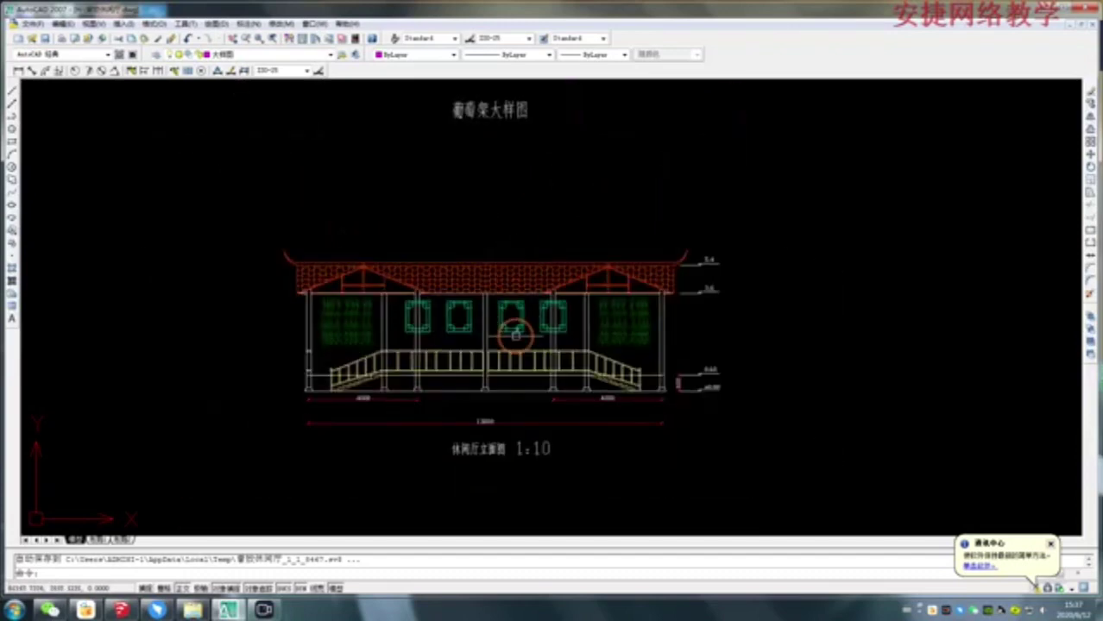
pyautogui.scroll(1, 516, 335)
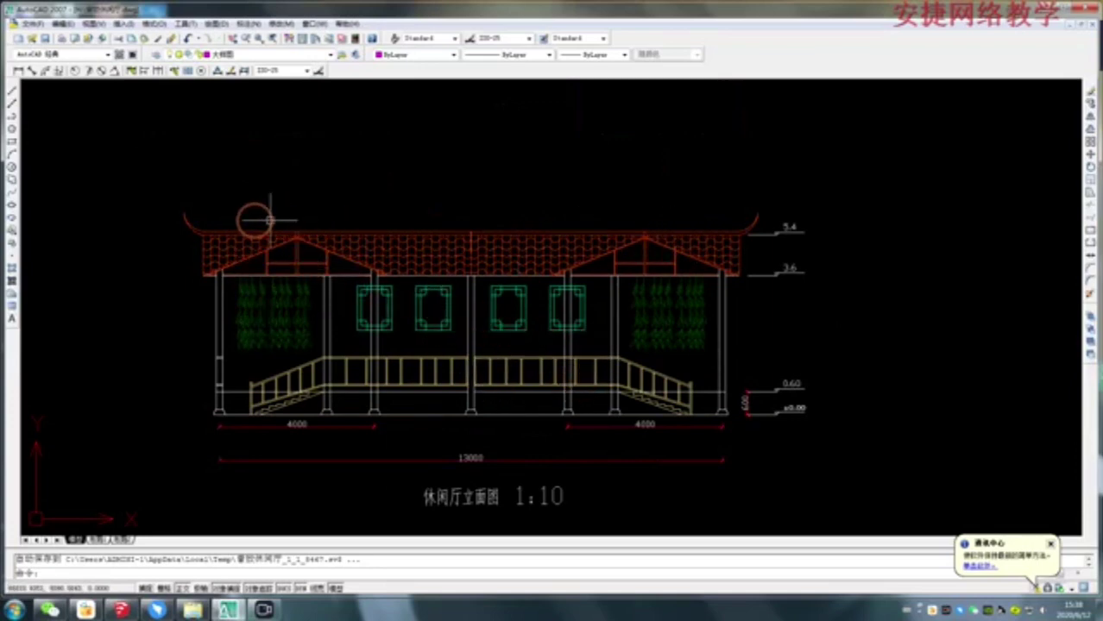
pyautogui.click(380, 231)
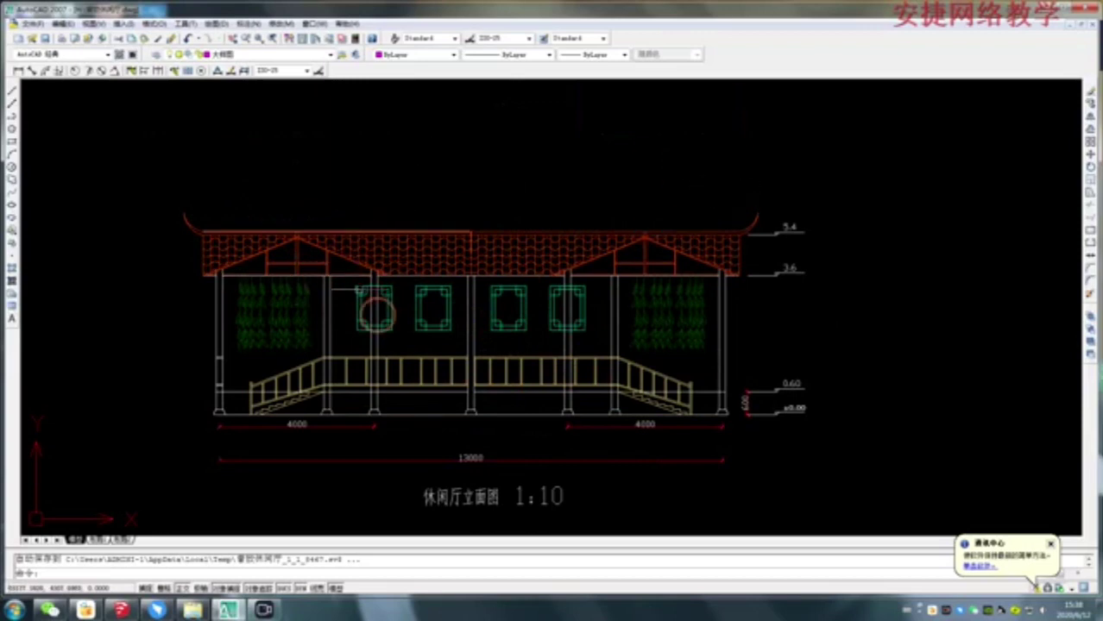
pyautogui.press('Escape')
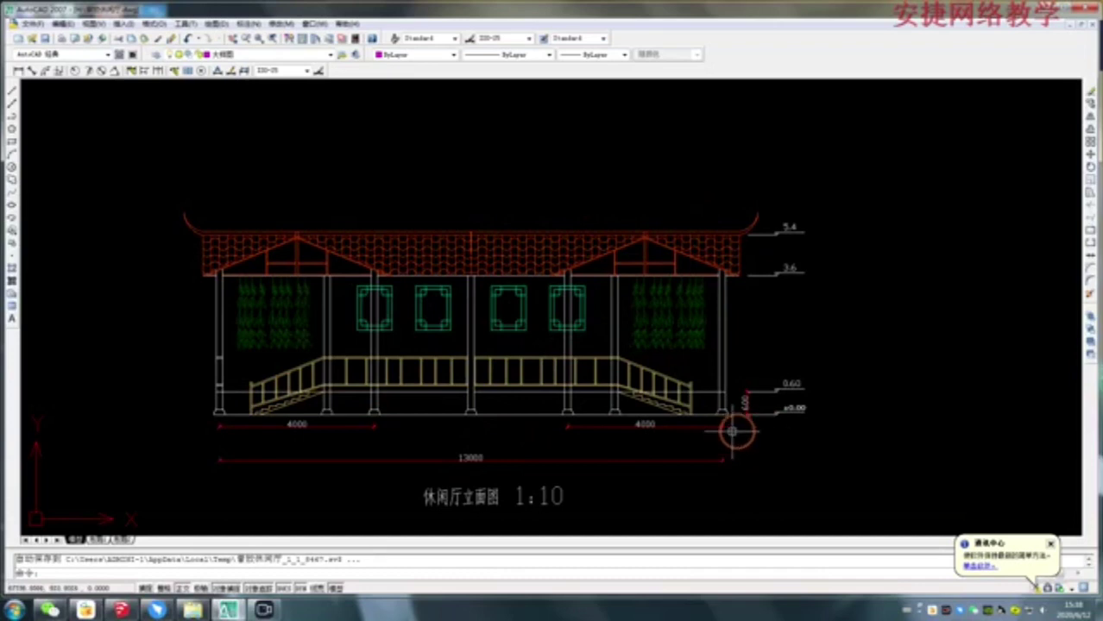
# Step: Inspect the ±0.00 level marker at the base of the facade
pyautogui.scroll(2, 754, 428)
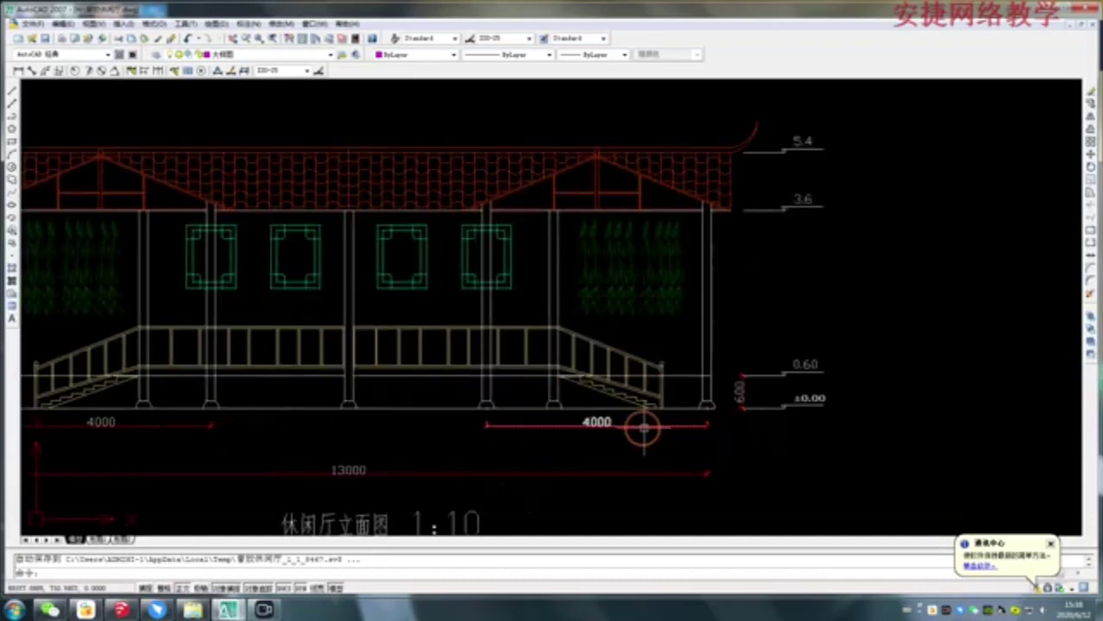
pyautogui.scroll(-3, 641, 429)
pyautogui.scroll(2, 570, 427)
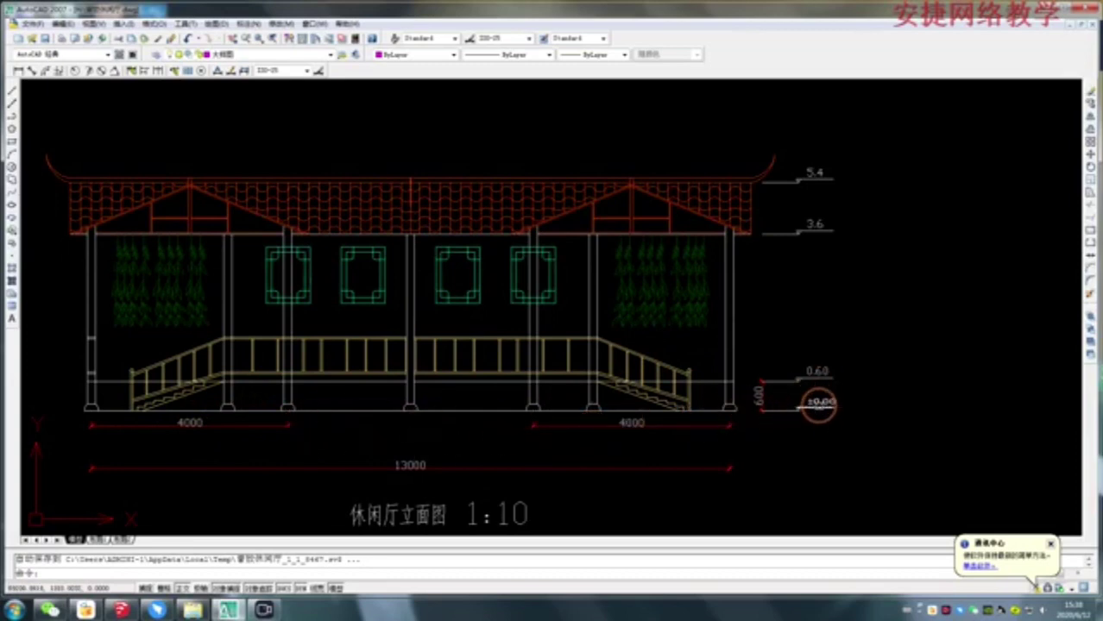
pyautogui.scroll(3, 805, 395)
pyautogui.scroll(5, 788, 384)
pyautogui.scroll(3, 786, 382)
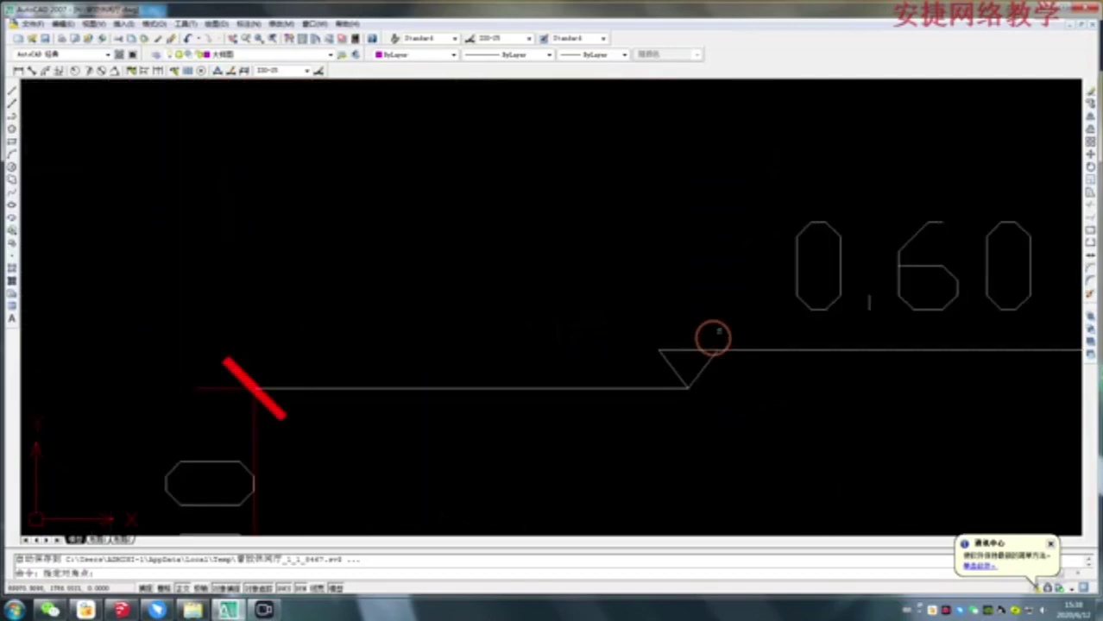
pyautogui.click(644, 372)
pyautogui.scroll(-4, 571, 350)
pyautogui.scroll(3, 710, 354)
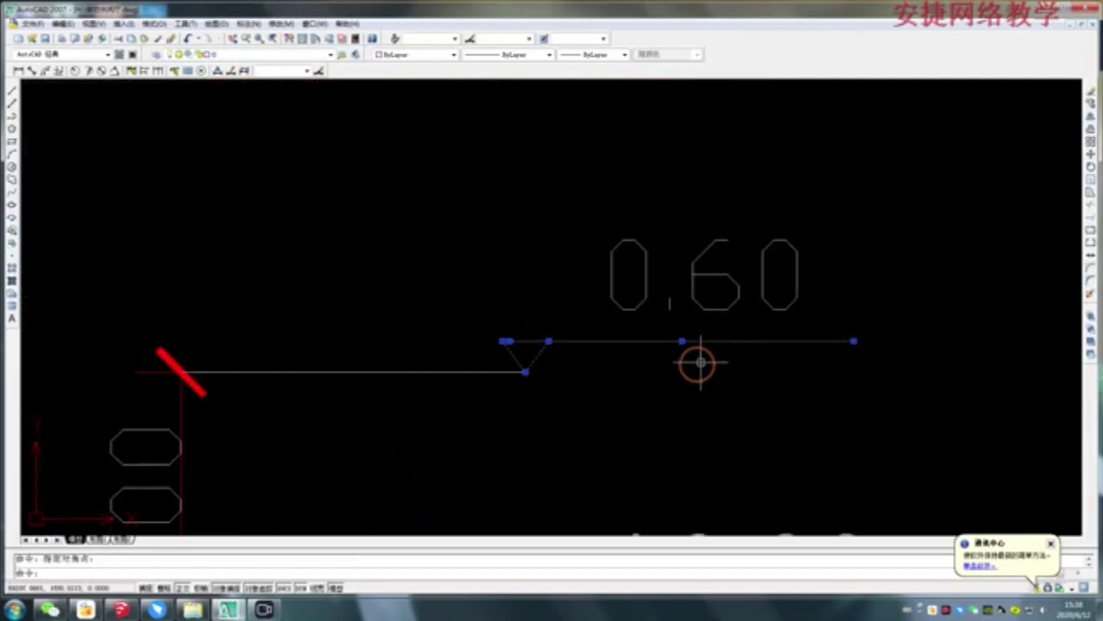
pyautogui.press('Escape')
# Step: Survey the facade and inspect the central column of the elevation
pyautogui.scroll(-4, 682, 360)
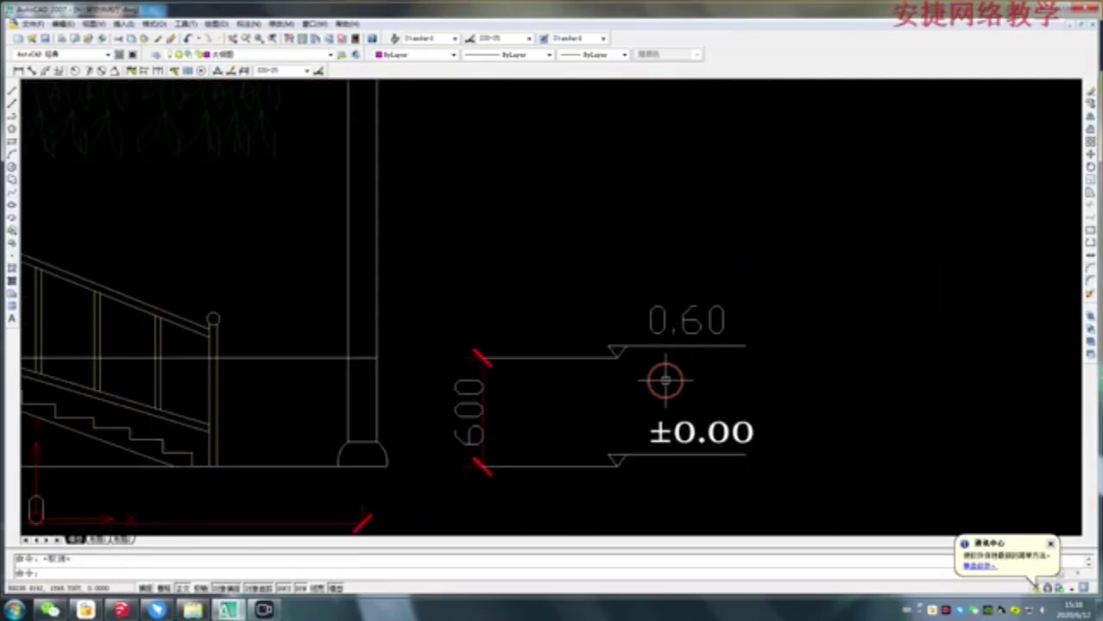
pyautogui.scroll(-2, 666, 380)
pyautogui.scroll(-1, 665, 380)
pyautogui.scroll(2, 660, 390)
pyautogui.scroll(1, 653, 402)
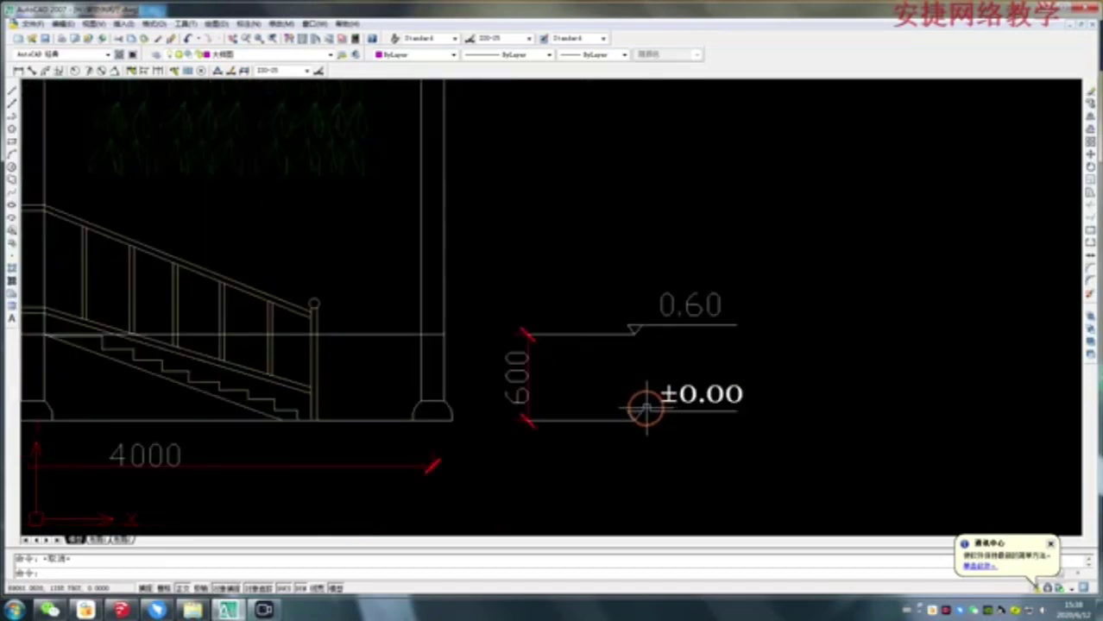
pyautogui.scroll(1, 645, 401)
pyautogui.scroll(-2, 649, 395)
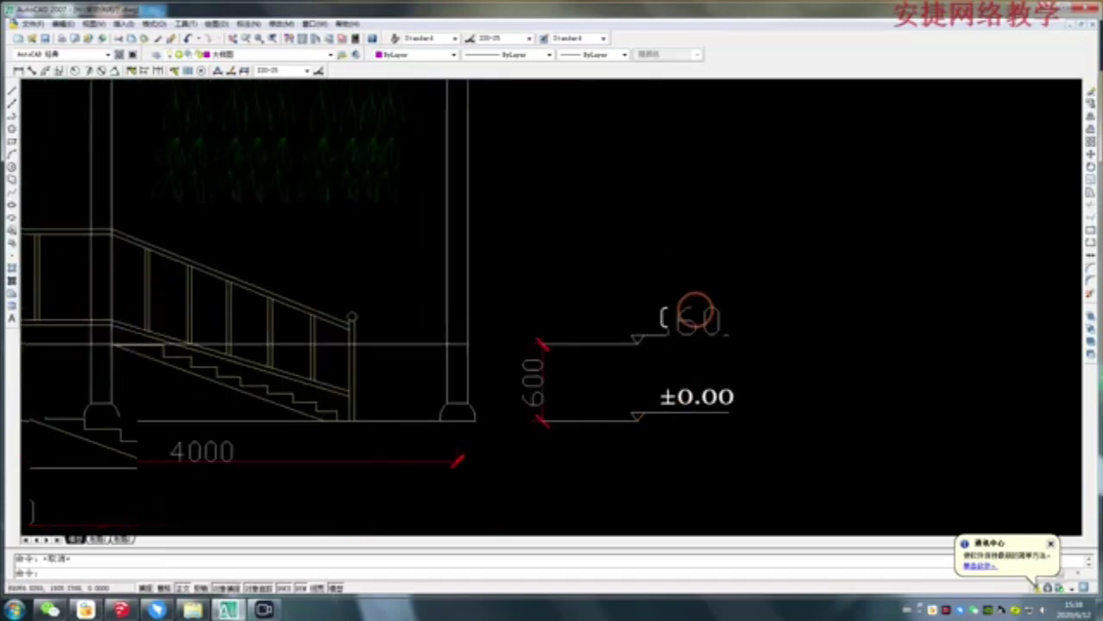
pyautogui.scroll(2, 697, 313)
pyautogui.scroll(2, 675, 323)
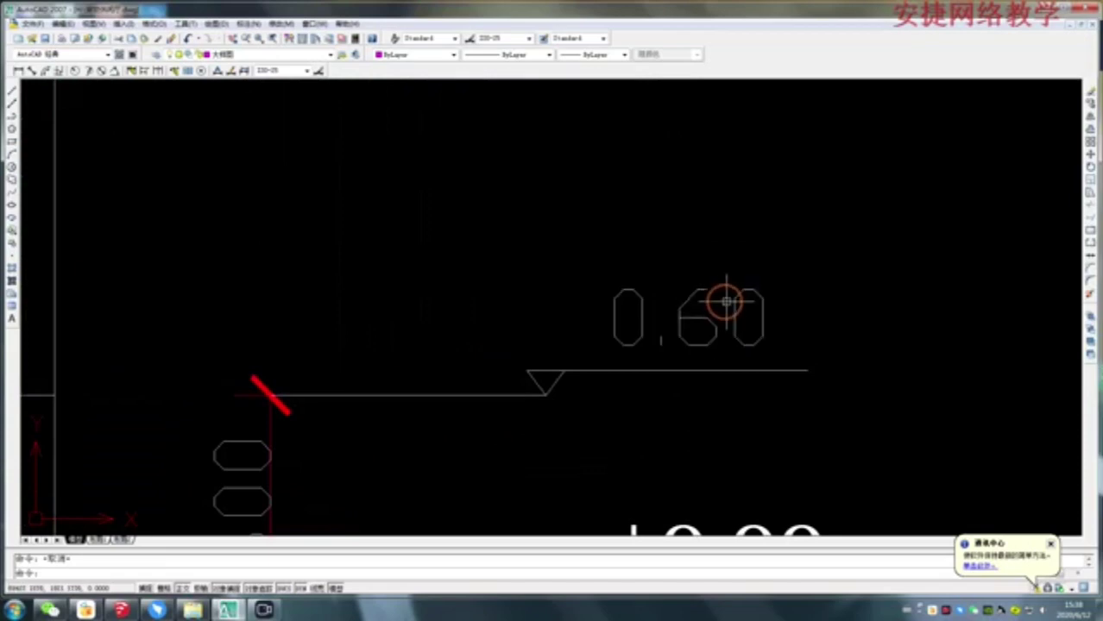
pyautogui.scroll(-1, 725, 302)
pyautogui.scroll(-1, 716, 306)
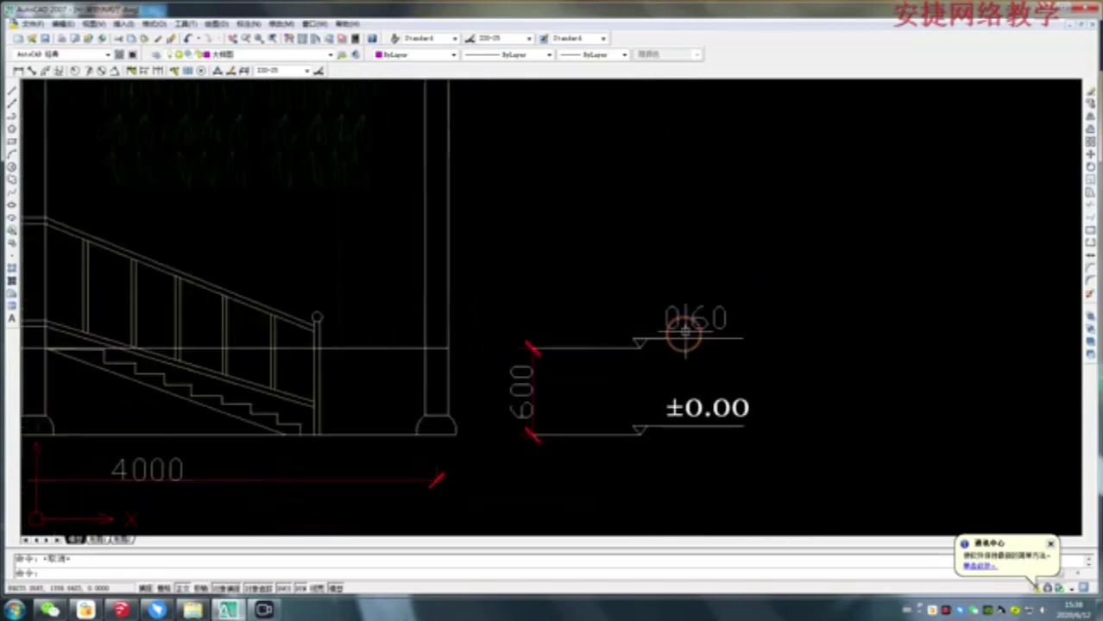
pyautogui.scroll(-2, 688, 319)
pyautogui.scroll(-2, 664, 361)
pyautogui.scroll(-1, 651, 370)
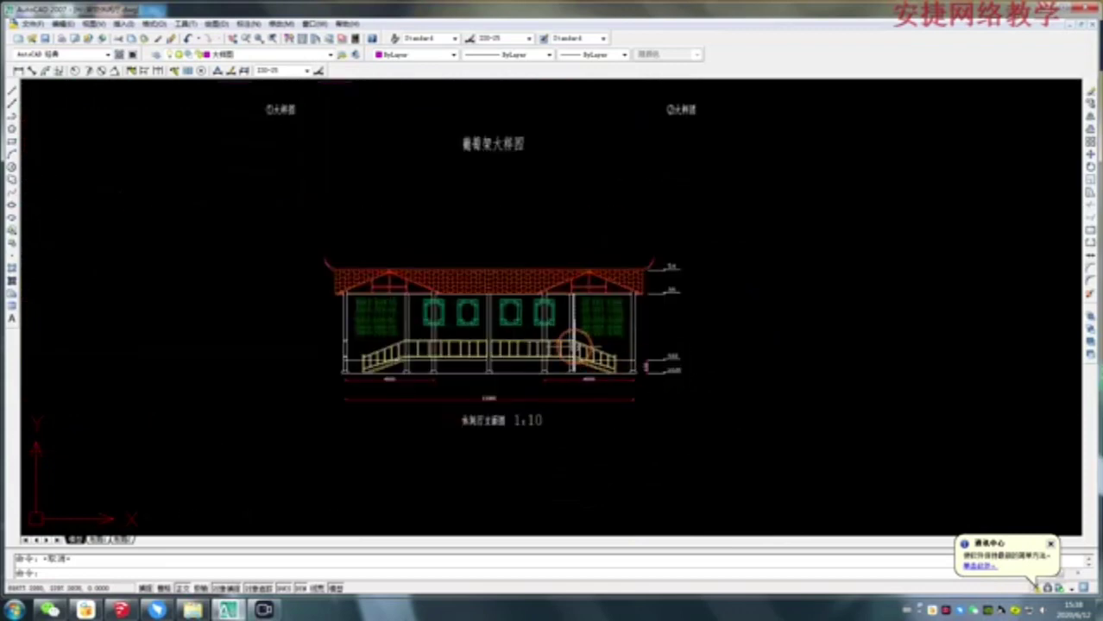
pyautogui.scroll(2, 548, 326)
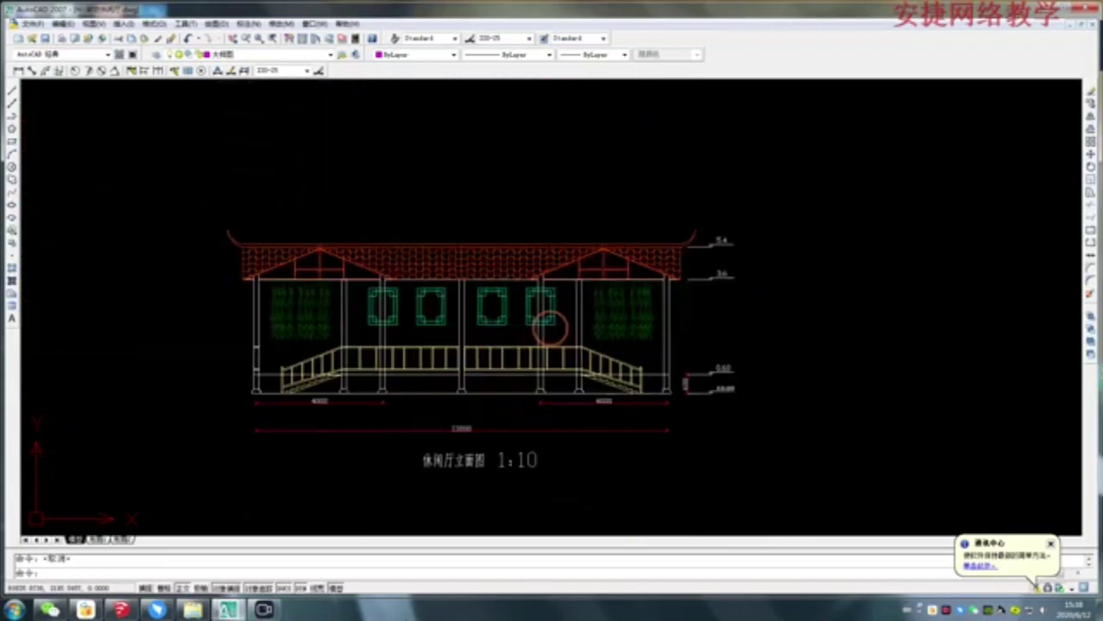
pyautogui.scroll(2, 549, 326)
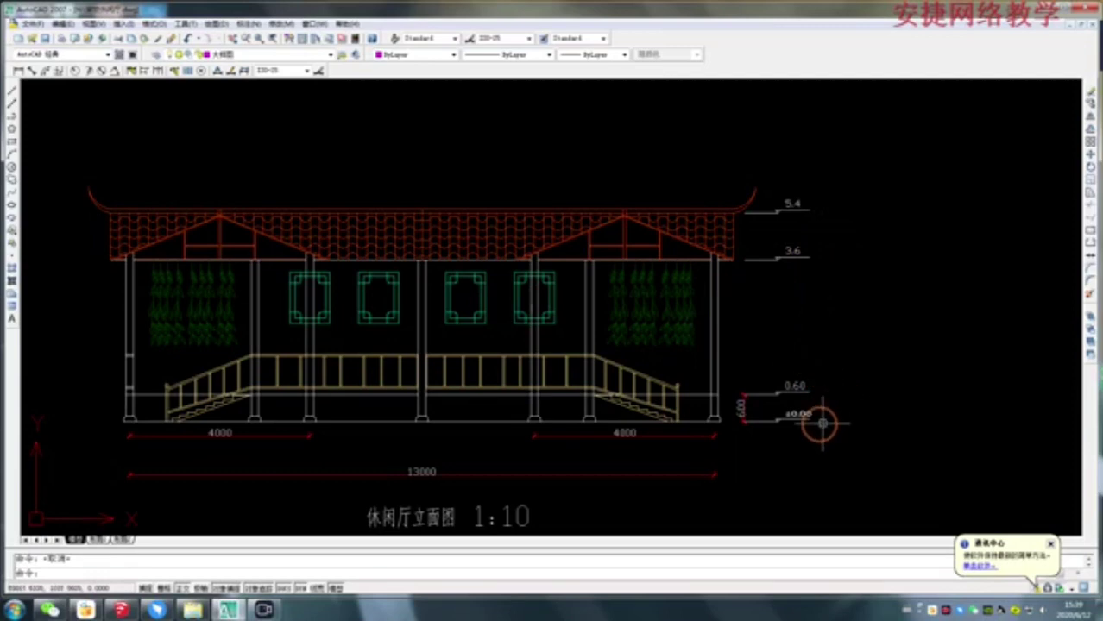
pyautogui.scroll(2, 787, 432)
pyautogui.scroll(2, 782, 418)
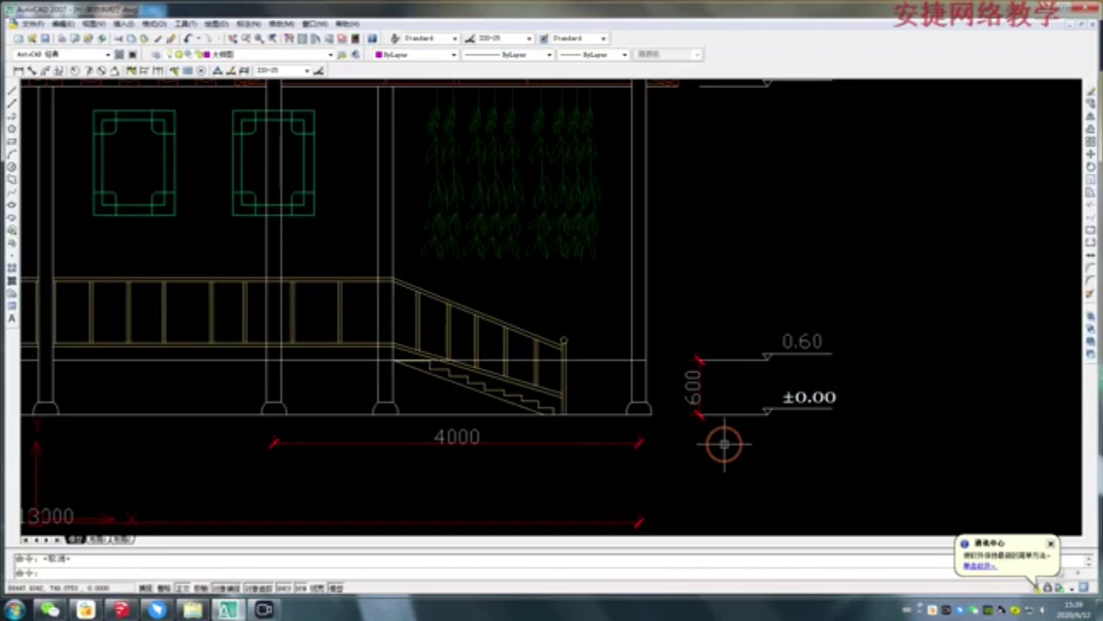
pyautogui.scroll(-3, 724, 444)
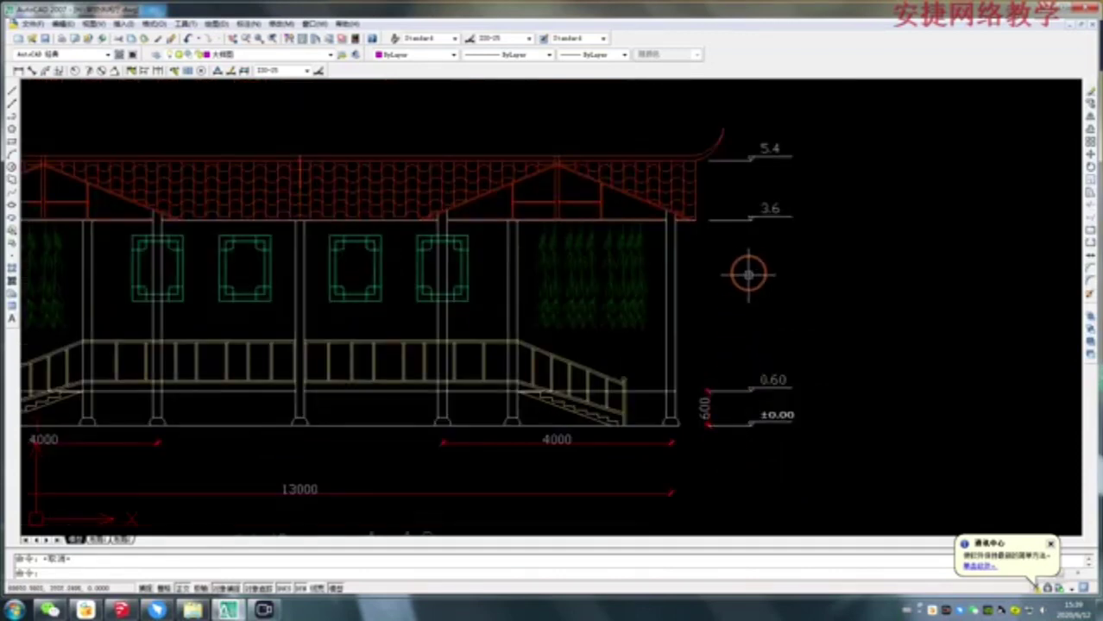
pyautogui.scroll(3, 768, 207)
pyautogui.scroll(1, 769, 185)
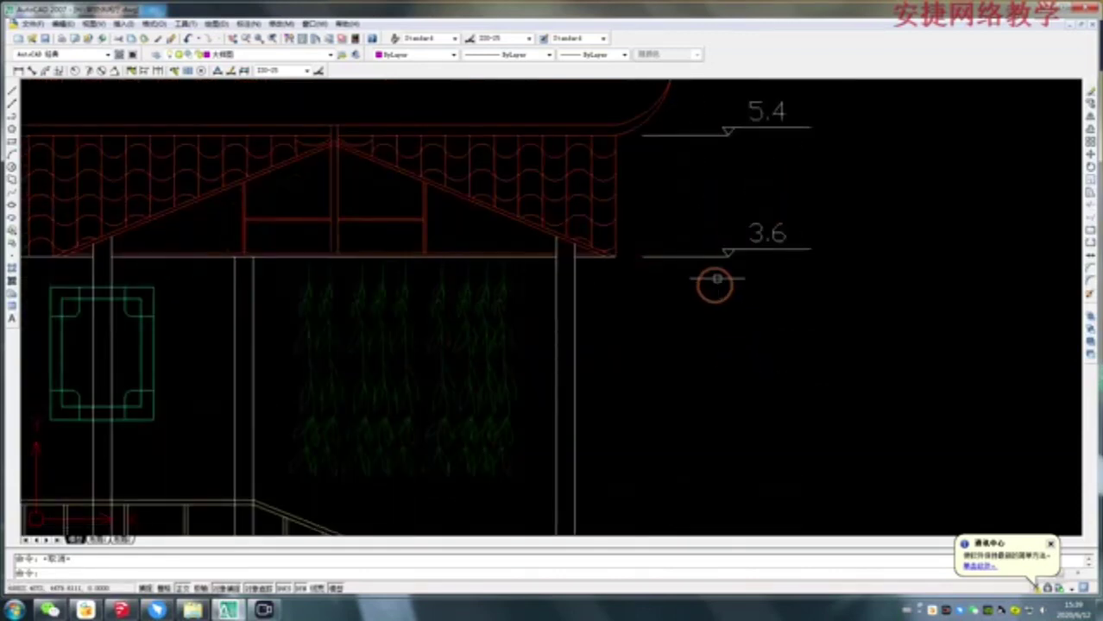
pyautogui.scroll(-4, 710, 307)
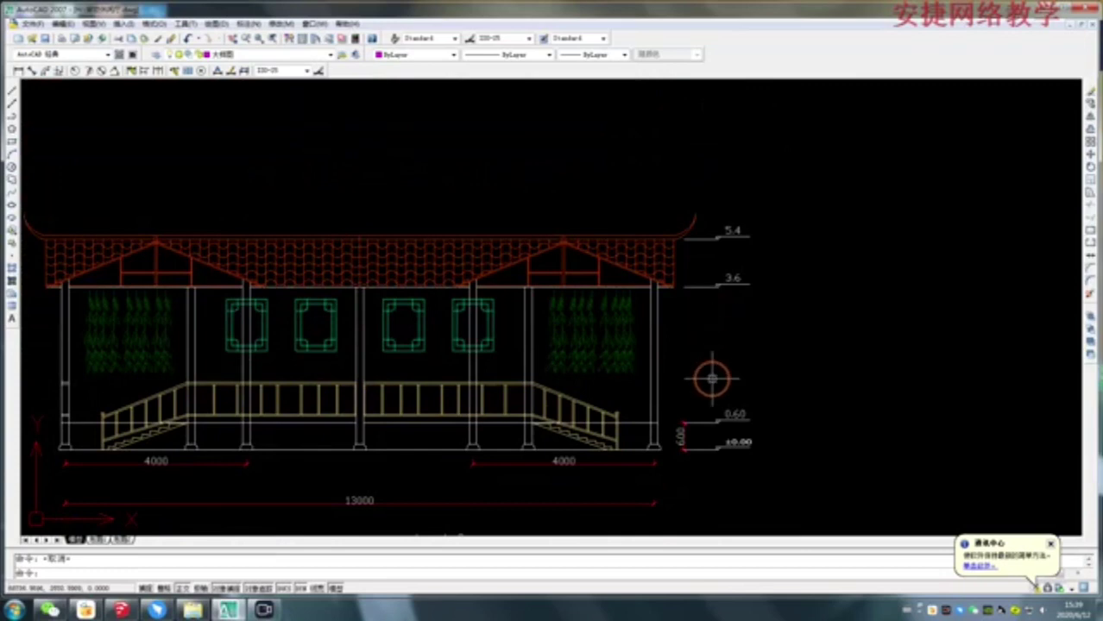
pyautogui.scroll(2, 712, 378)
pyautogui.scroll(3, 719, 216)
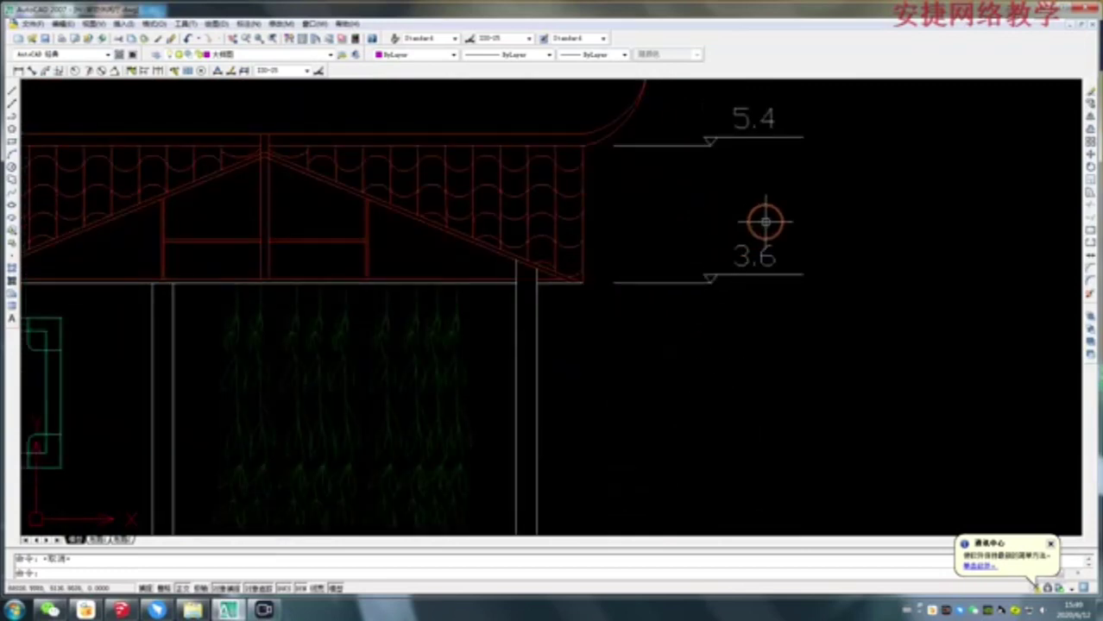
pyautogui.scroll(-4, 723, 254)
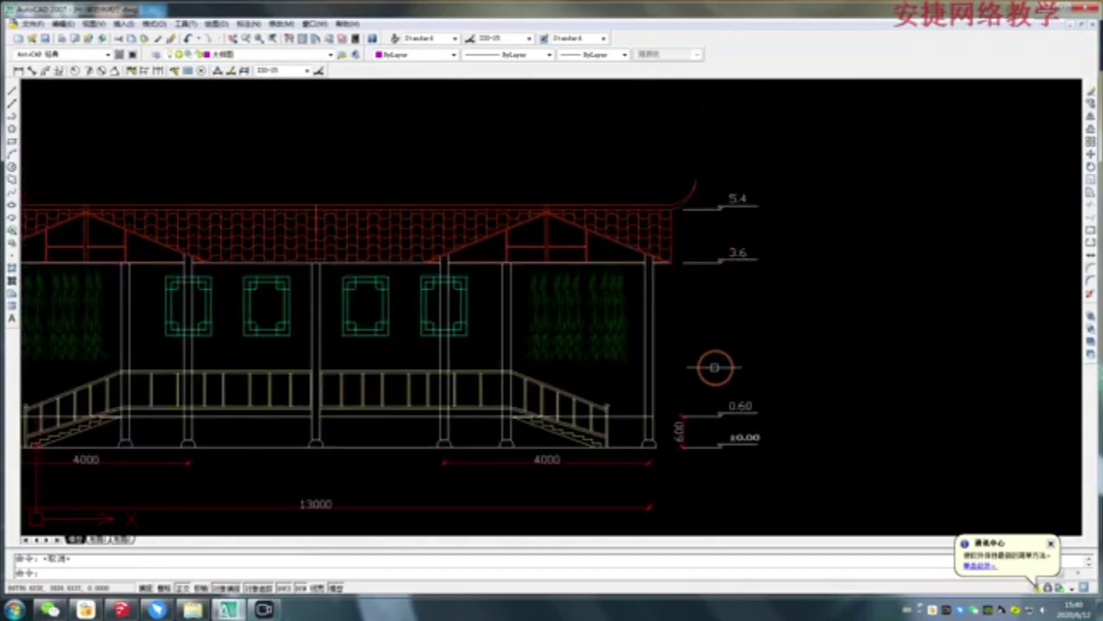
pyautogui.scroll(3, 721, 464)
pyautogui.scroll(-3, 721, 465)
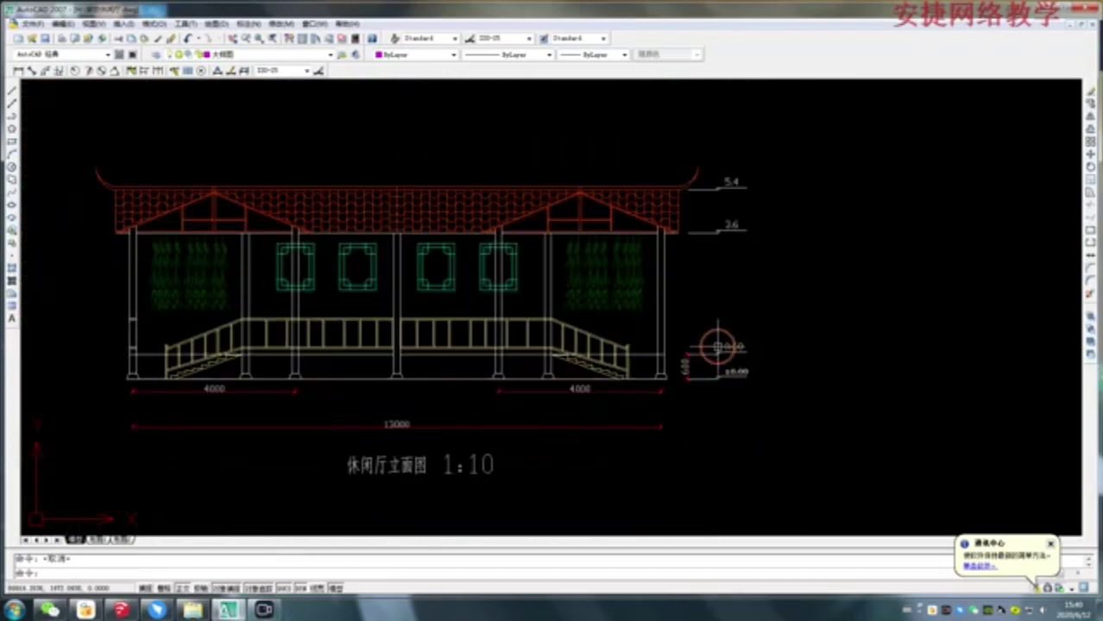
pyautogui.scroll(2, 714, 431)
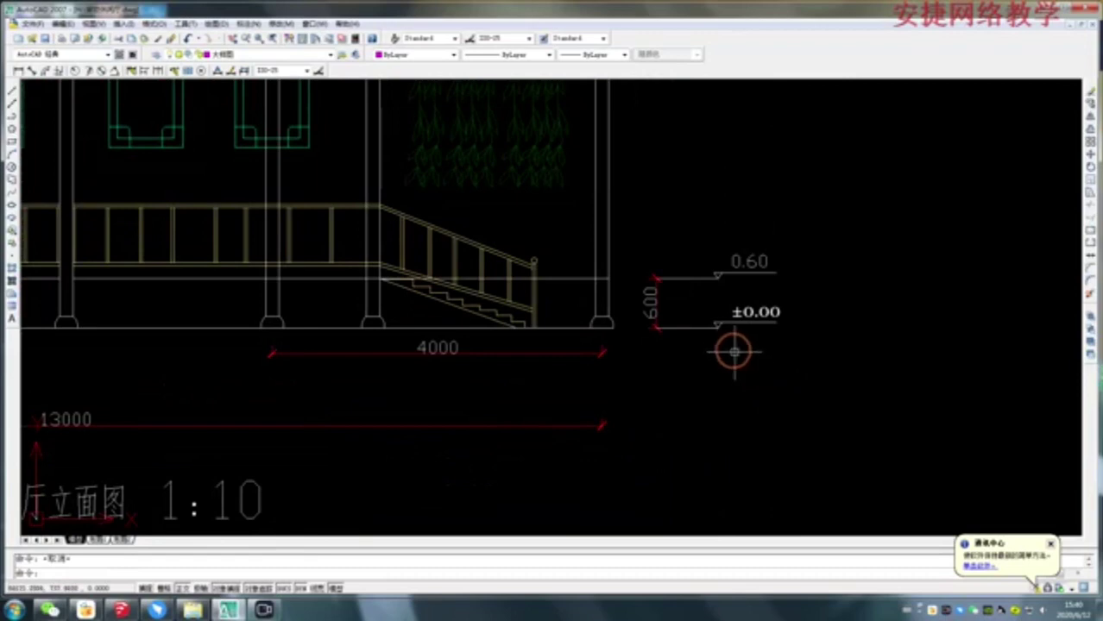
pyautogui.scroll(1, 729, 313)
pyautogui.scroll(1, 731, 315)
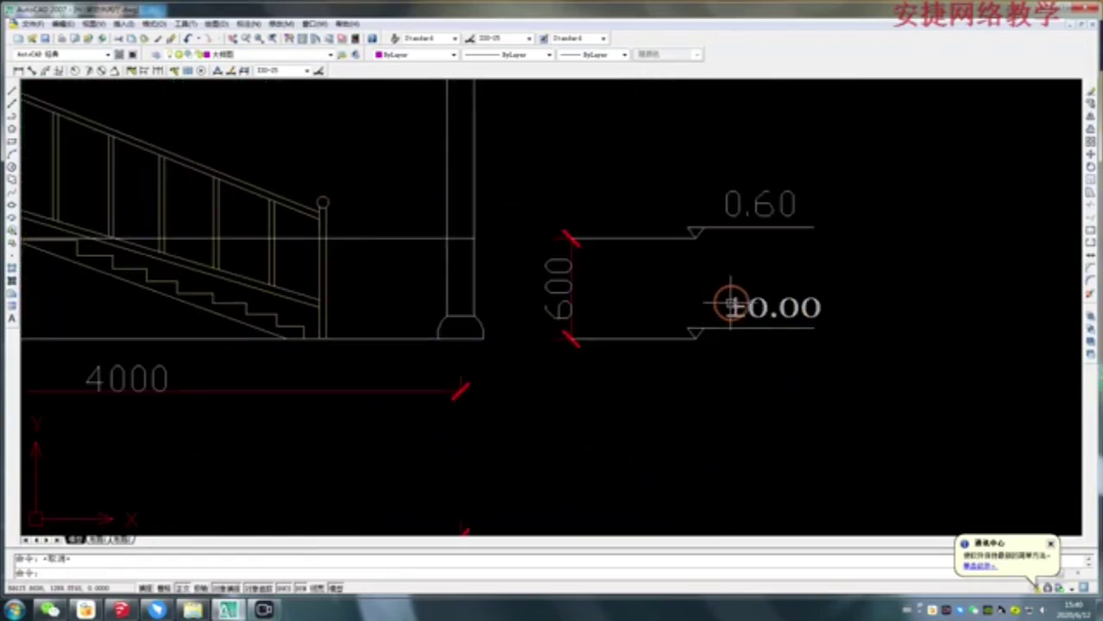
pyautogui.scroll(-3, 734, 312)
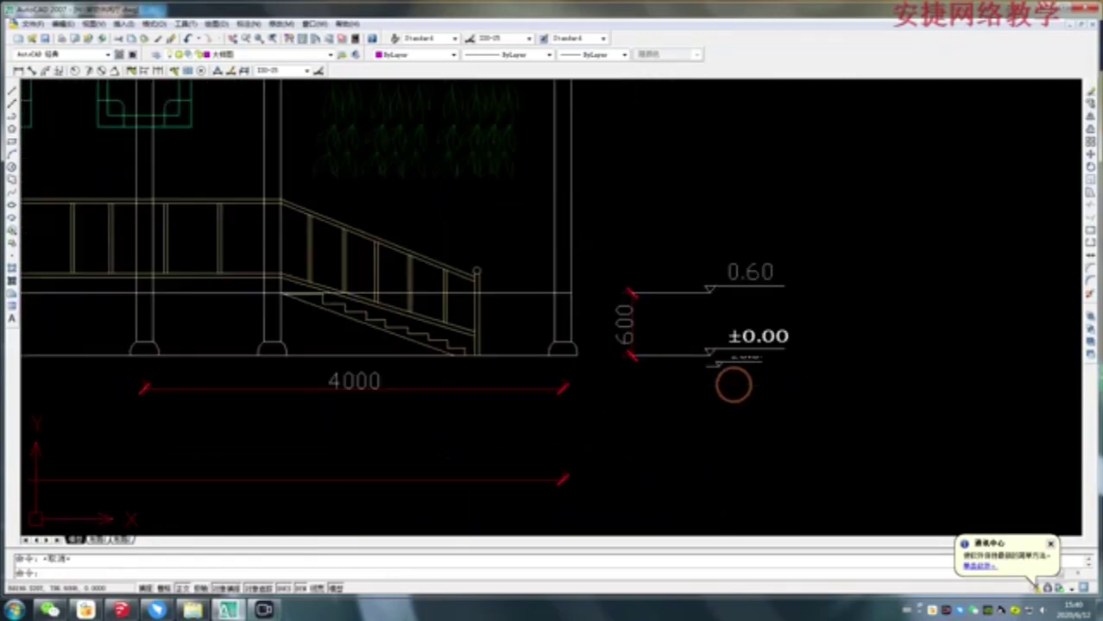
pyautogui.scroll(-2, 722, 291)
pyautogui.scroll(1, 736, 328)
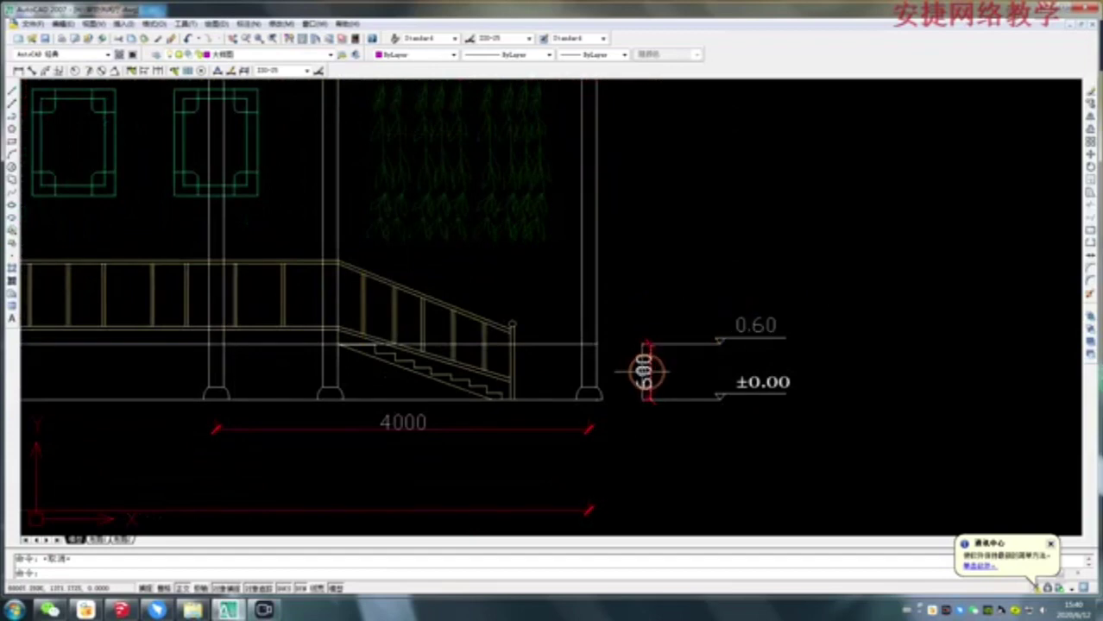
pyautogui.scroll(-2, 738, 384)
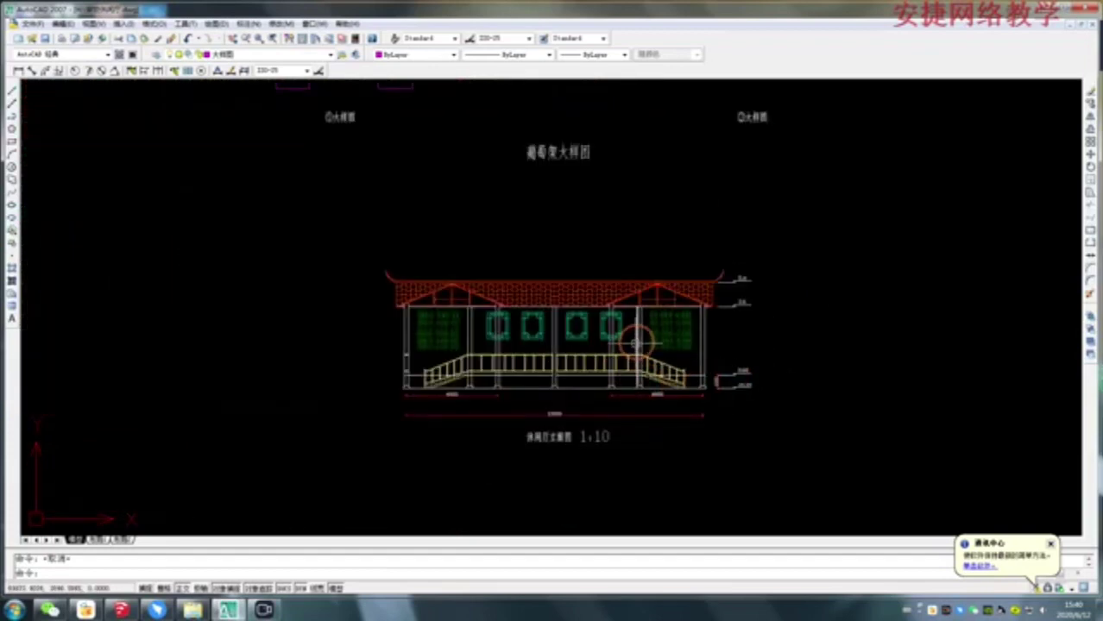
pyautogui.scroll(2, 638, 338)
pyautogui.scroll(2, 637, 339)
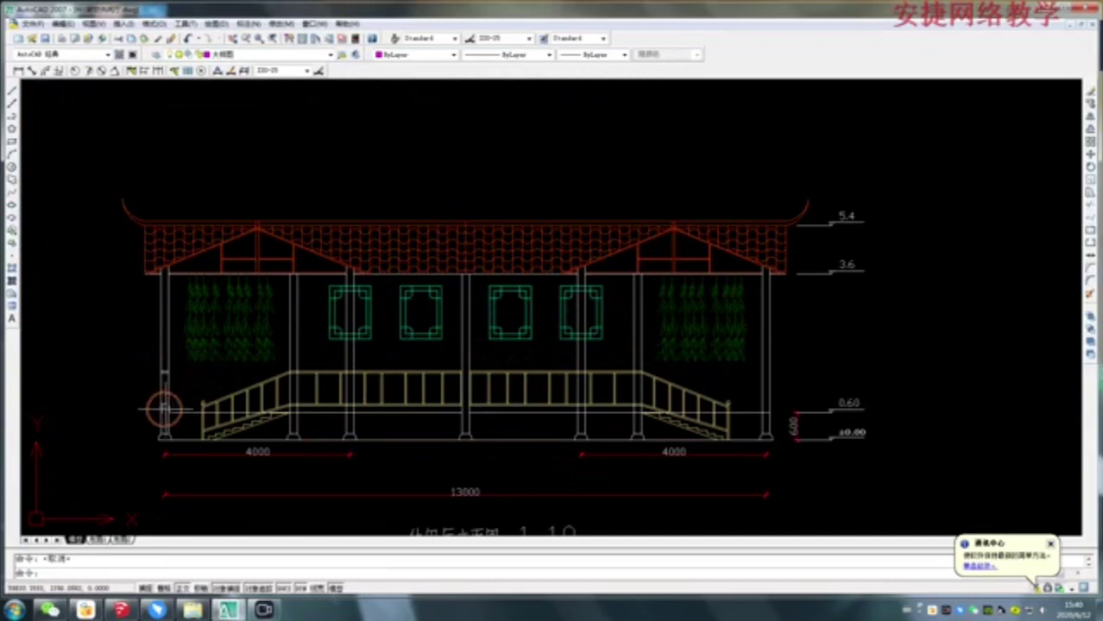
pyautogui.scroll(2, 148, 412)
pyautogui.scroll(-2, 156, 412)
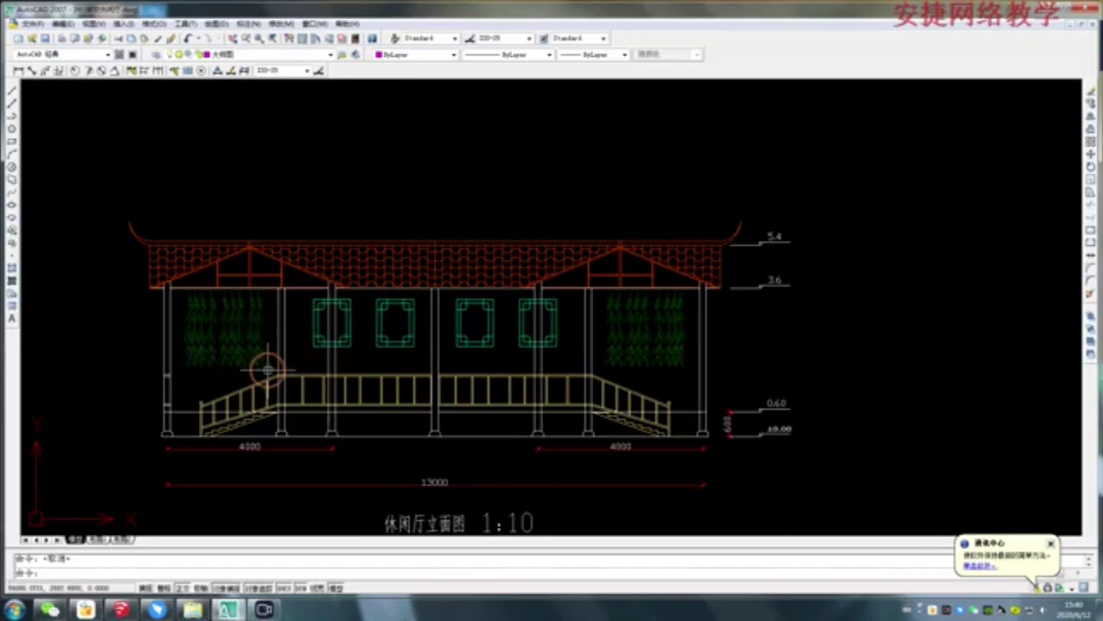
pyautogui.scroll(2, 268, 370)
pyautogui.scroll(1, 268, 369)
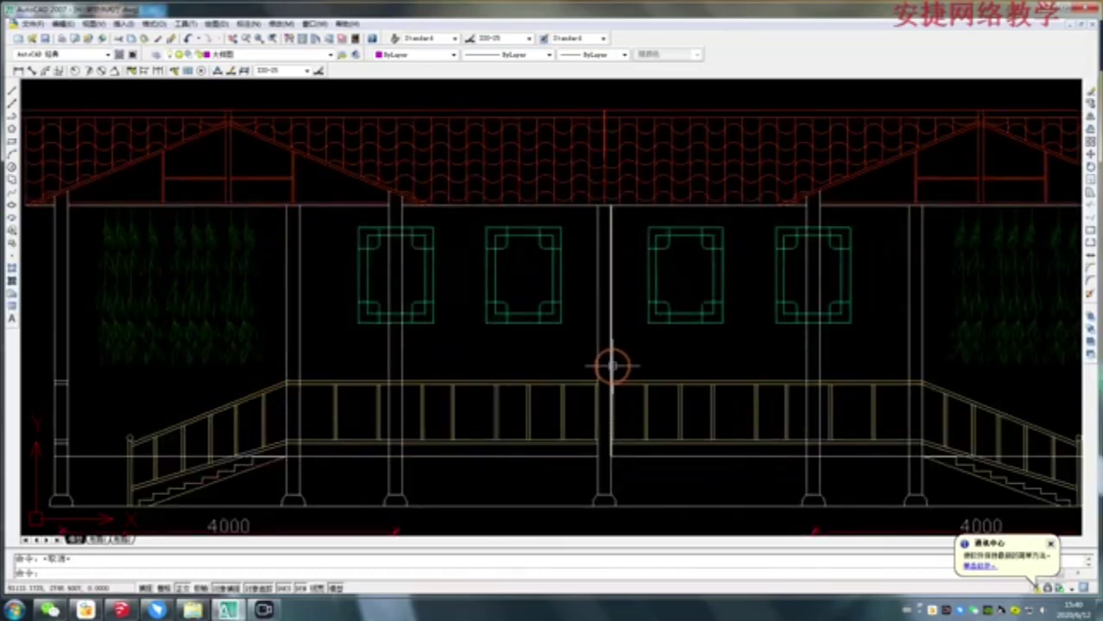
pyautogui.scroll(1, 563, 308)
pyautogui.scroll(-2, 577, 333)
pyautogui.scroll(1, 614, 332)
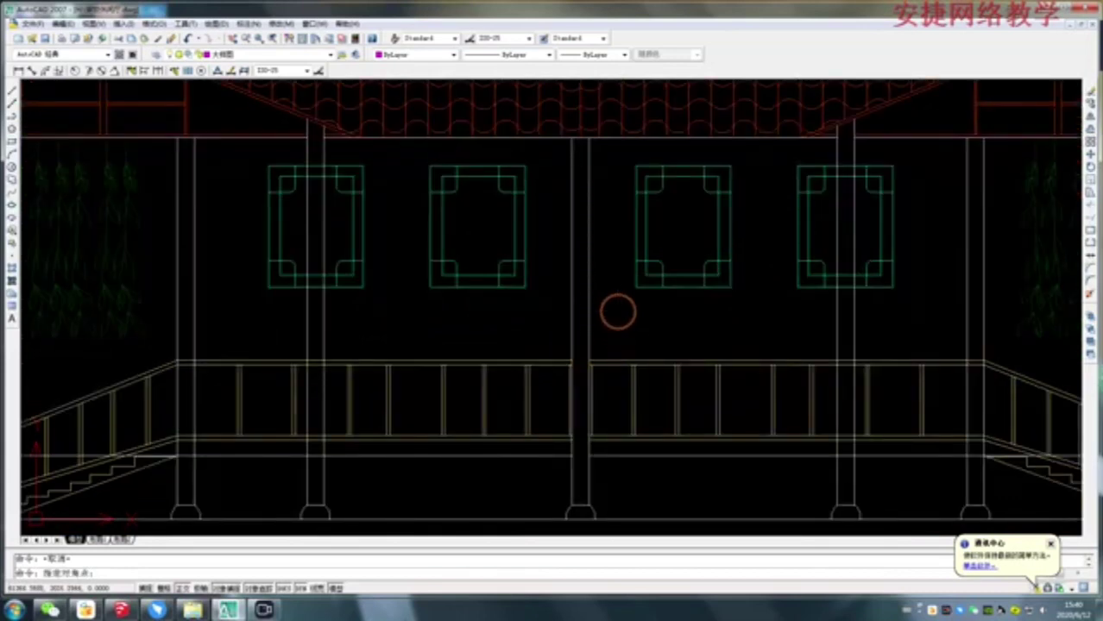
pyautogui.click(543, 319)
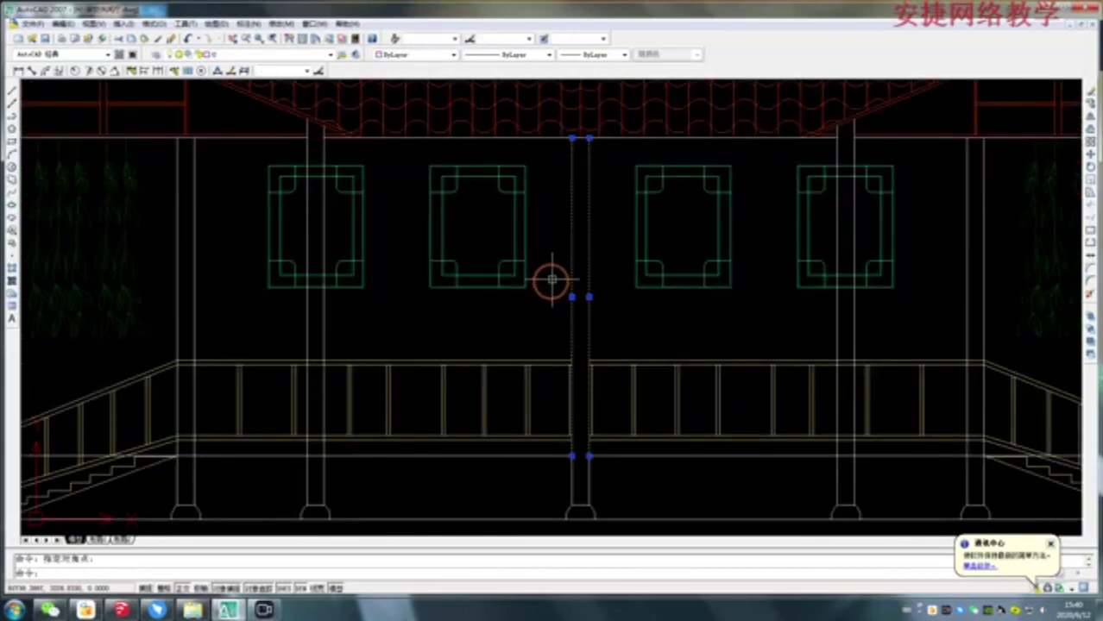
pyautogui.press('Escape')
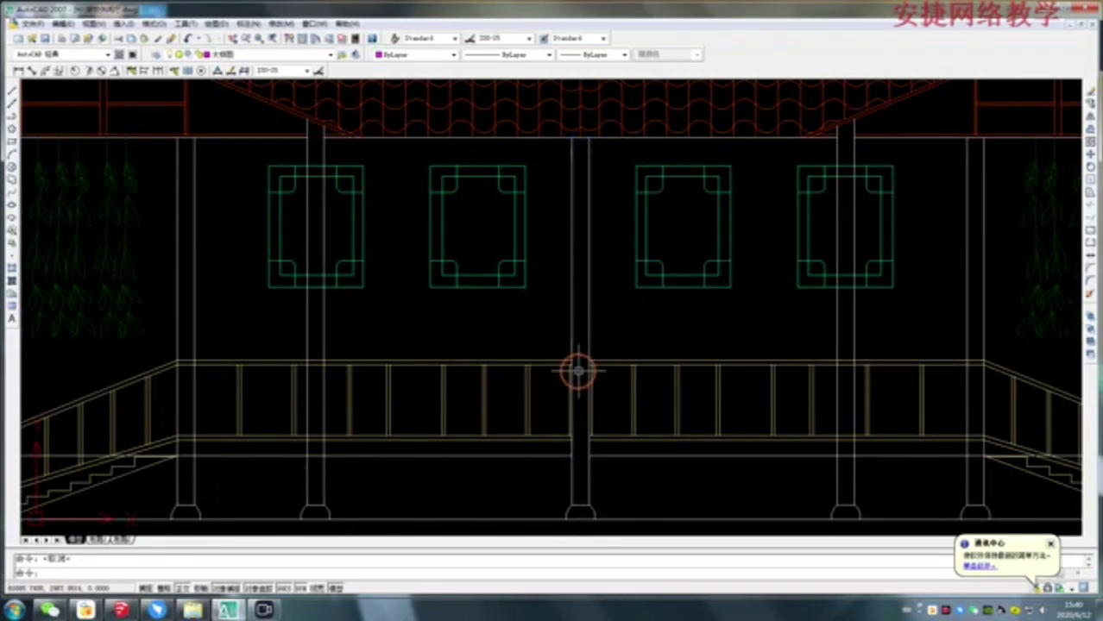
# Step: Trim the railing lines crossing the column beside the left stair, using the column lines as cutting edges
pyautogui.scroll(1, 578, 371)
pyautogui.scroll(2, 579, 369)
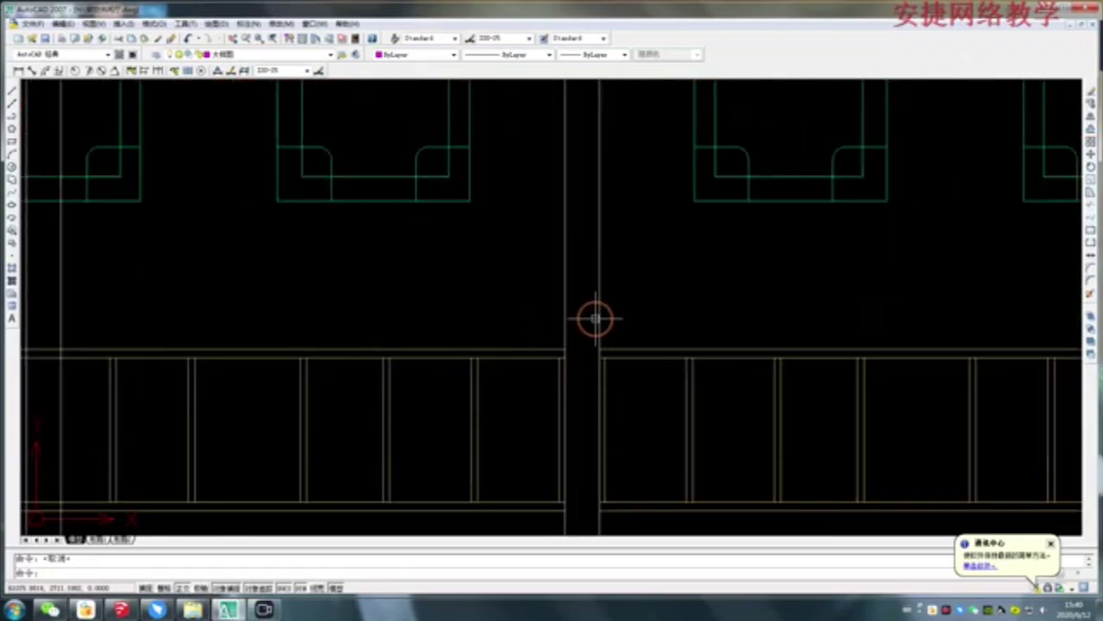
pyautogui.scroll(-1, 593, 316)
pyautogui.scroll(-2, 591, 357)
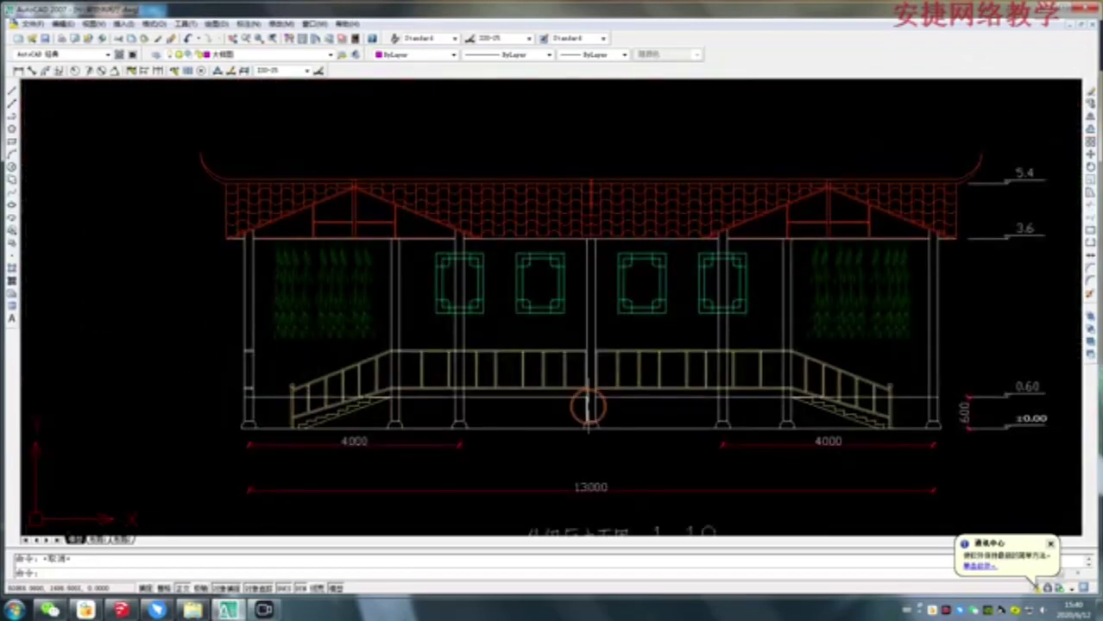
pyautogui.scroll(2, 589, 402)
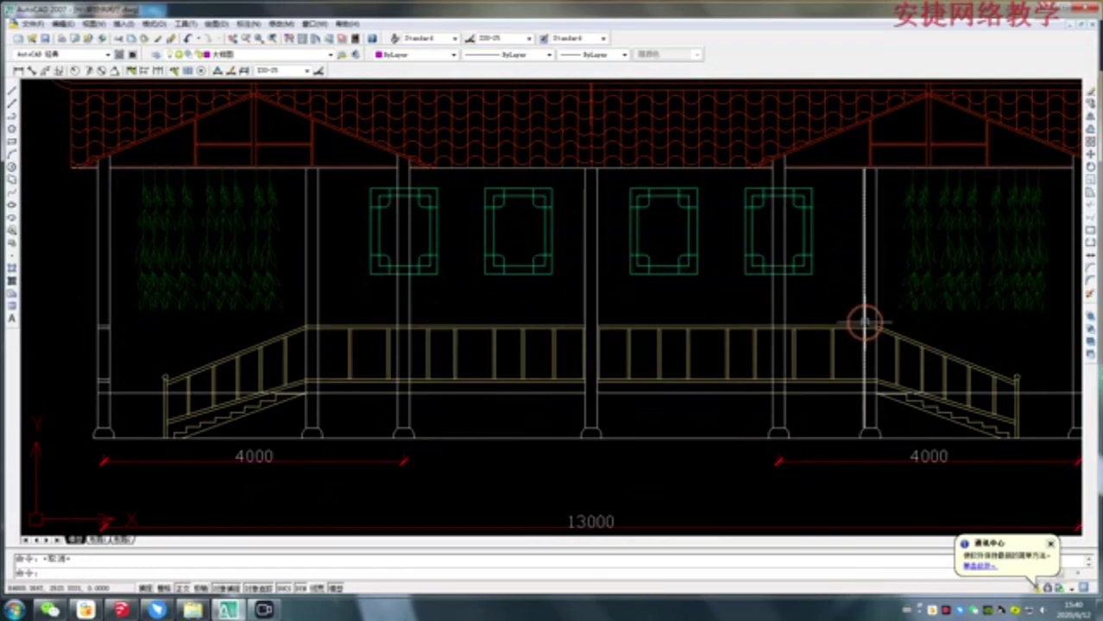
pyautogui.scroll(2, 294, 337)
pyautogui.scroll(1, 283, 330)
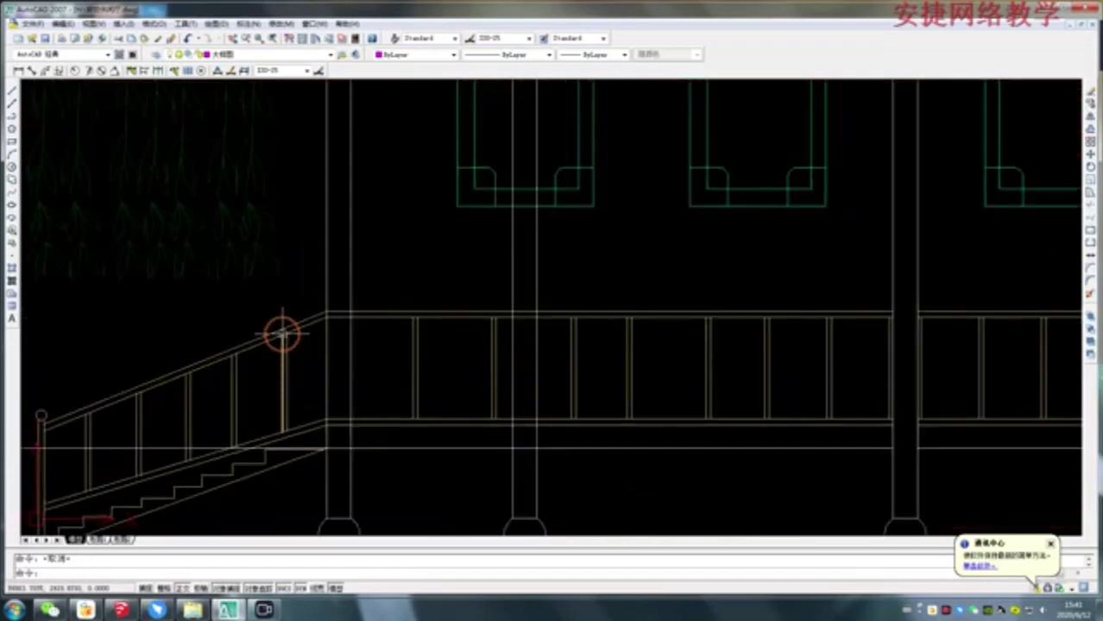
pyautogui.write('tr')
pyautogui.press('space')
pyautogui.click(370, 259)
pyautogui.click(313, 271)
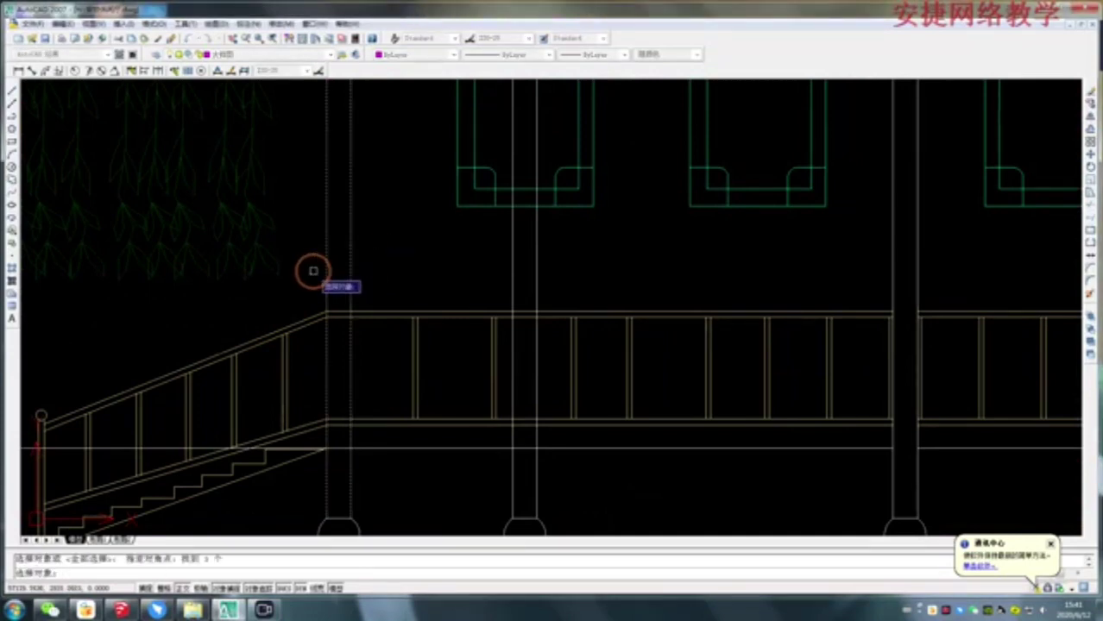
pyautogui.press('space')
pyautogui.scroll(3, 332, 314)
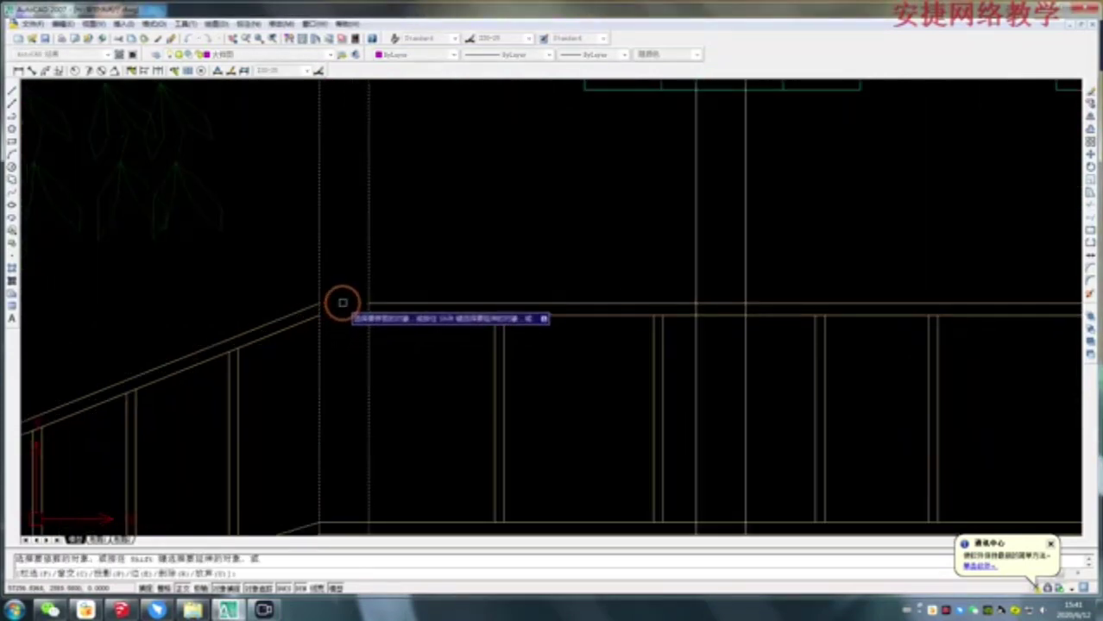
pyautogui.scroll(-4, 343, 304)
pyautogui.scroll(5, 345, 315)
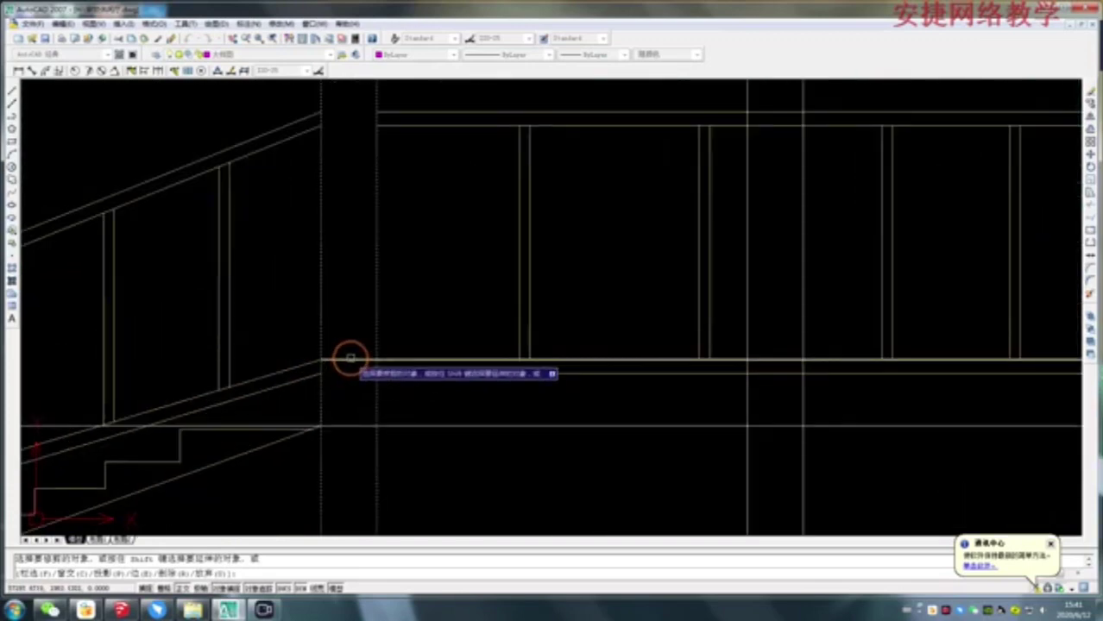
pyautogui.scroll(-2, 354, 384)
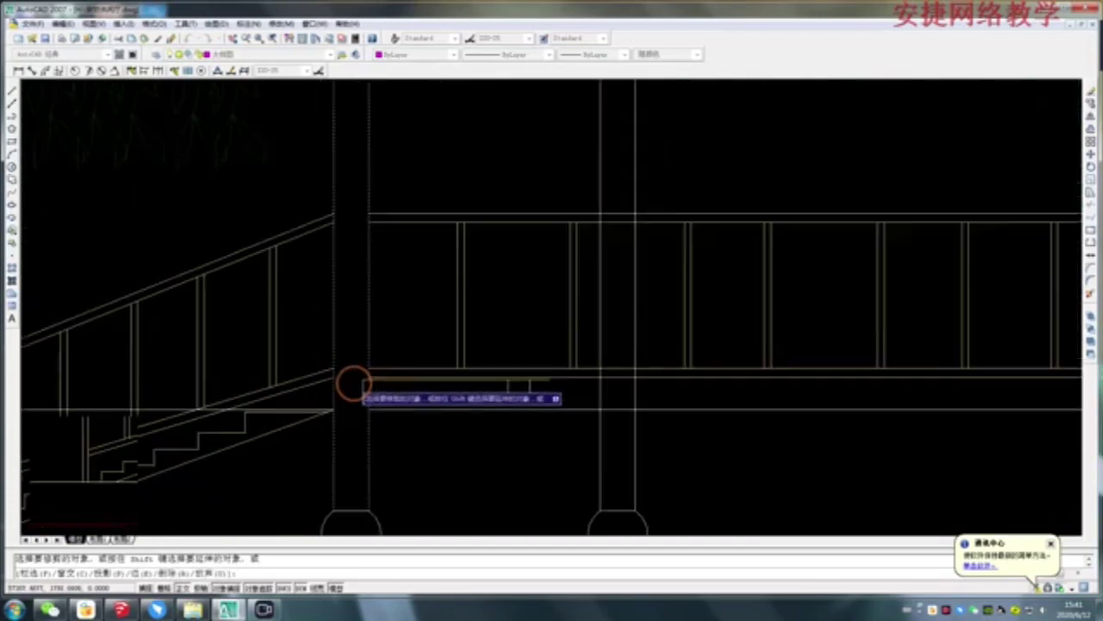
pyautogui.scroll(-5, 353, 383)
pyautogui.press('space')
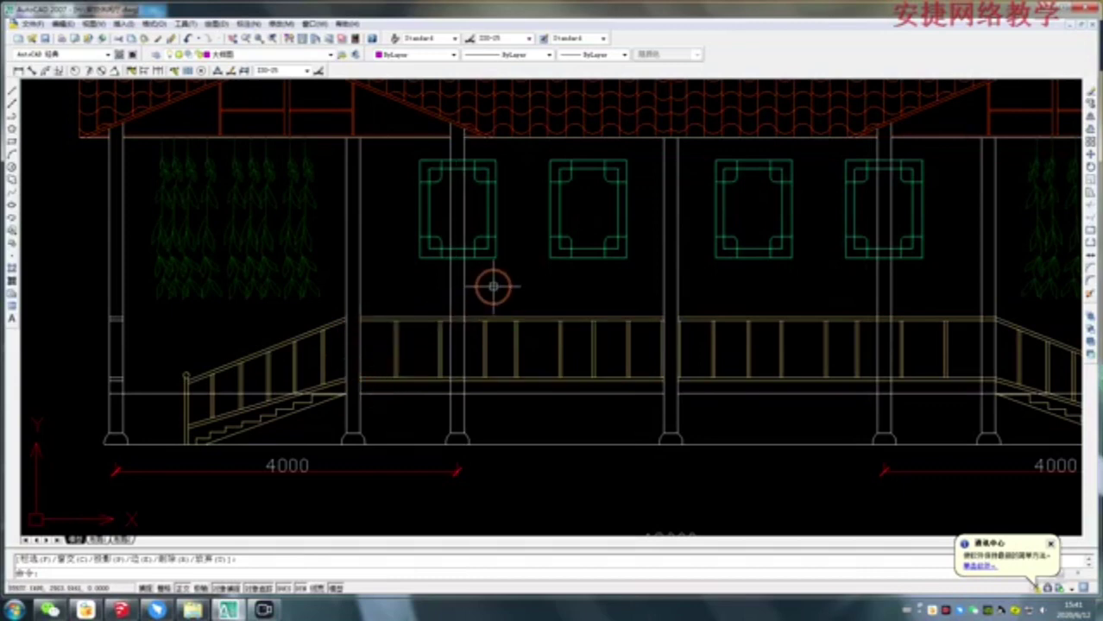
# Step: Trim the frame and railing lines inside the column left of the lattice windows, using that column as cutting edge
pyautogui.press('Return')
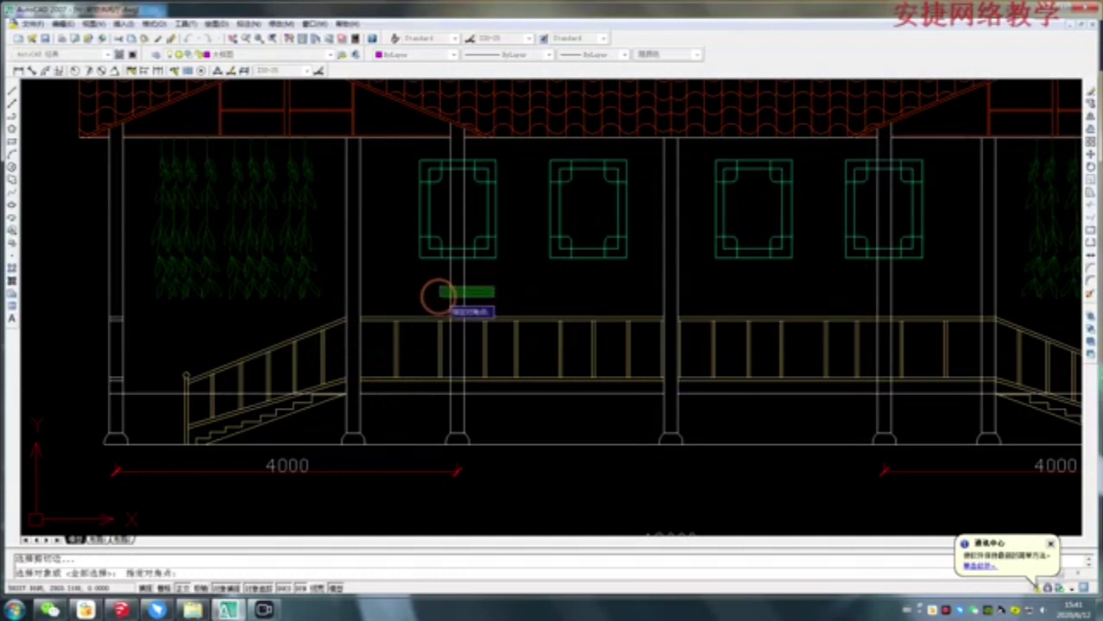
pyautogui.click(439, 298)
pyautogui.press('Return')
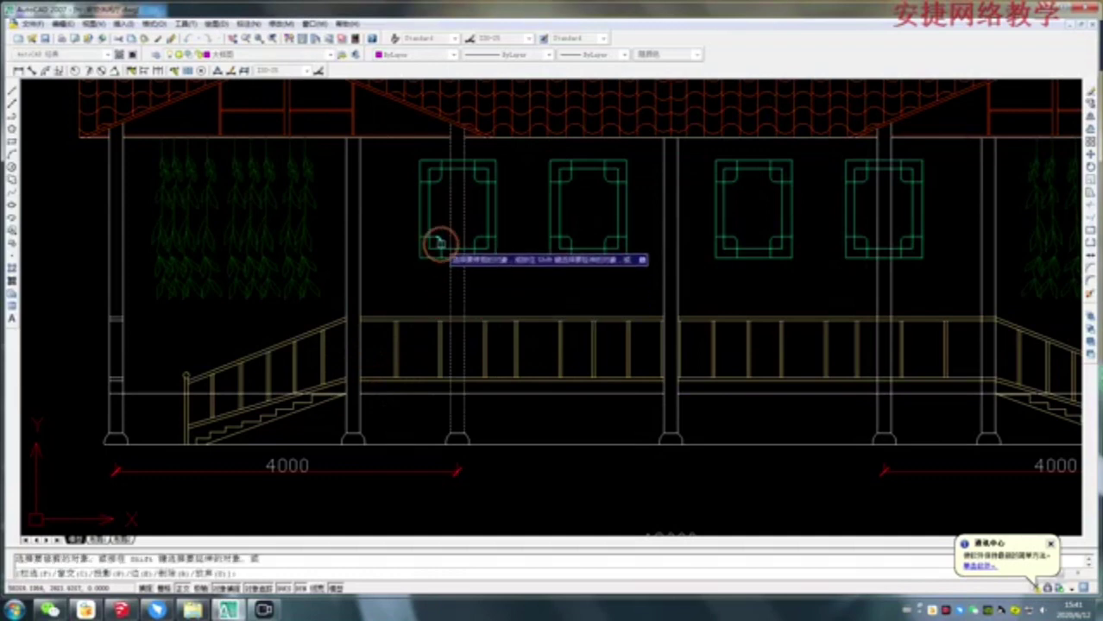
pyautogui.scroll(2, 452, 148)
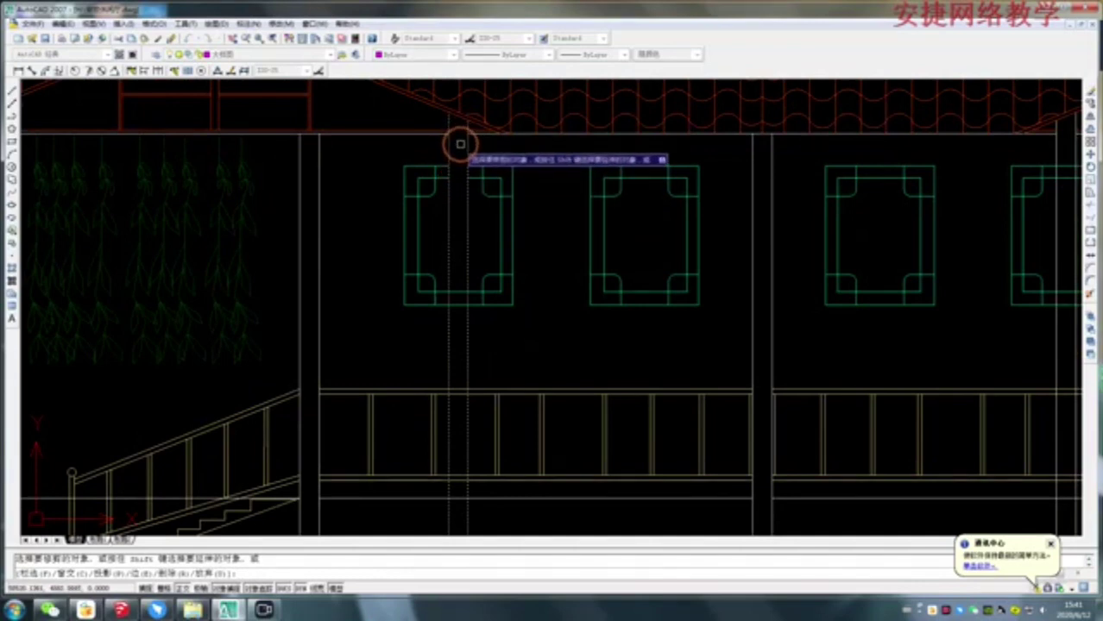
pyautogui.scroll(3, 458, 302)
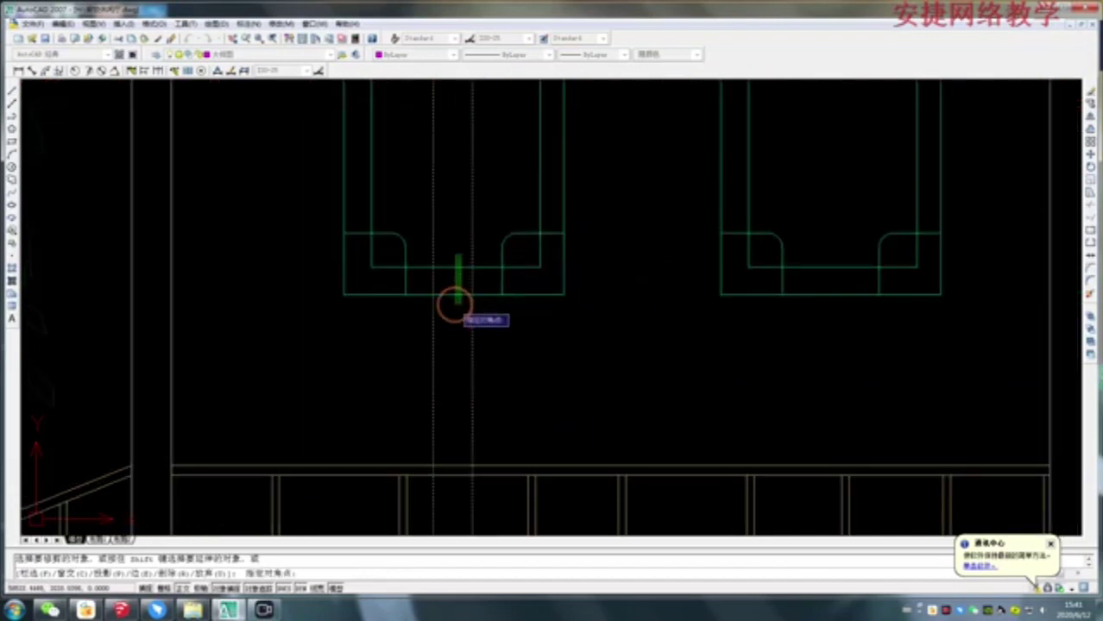
pyautogui.scroll(-3, 451, 303)
pyautogui.scroll(-1, 444, 181)
pyautogui.scroll(4, 449, 276)
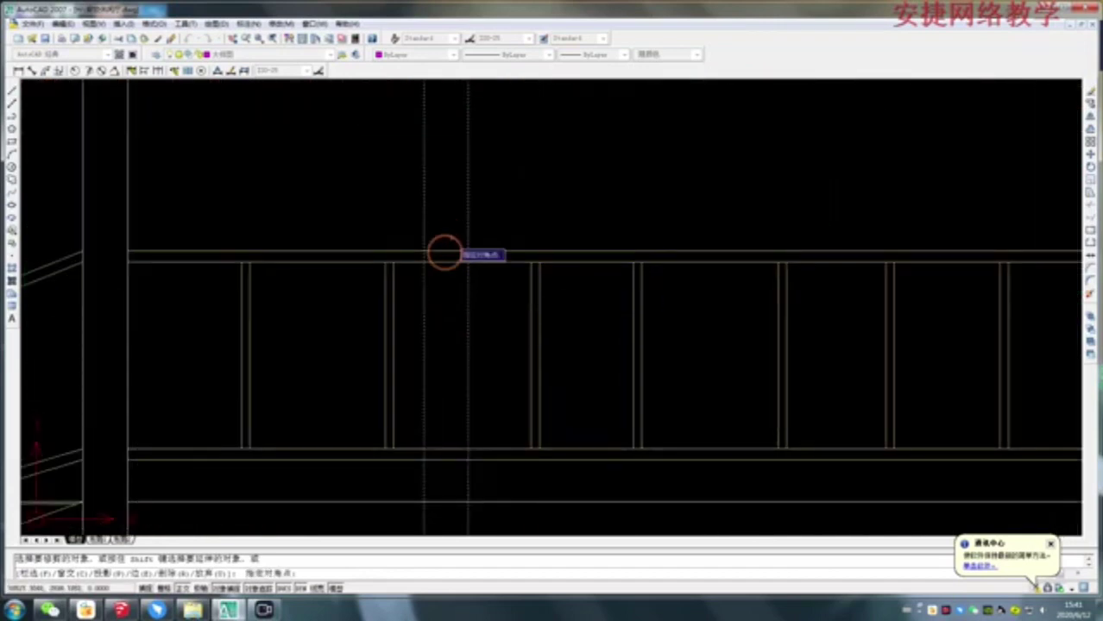
pyautogui.scroll(-3, 445, 277)
pyautogui.scroll(4, 456, 283)
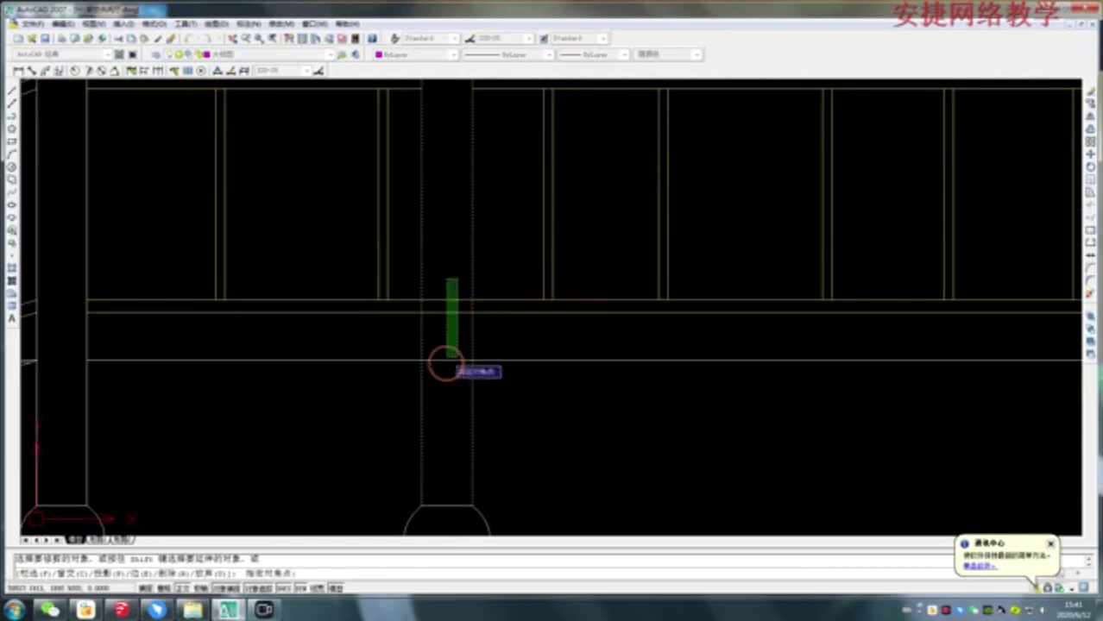
pyautogui.scroll(-3, 442, 354)
pyautogui.scroll(-2, 457, 326)
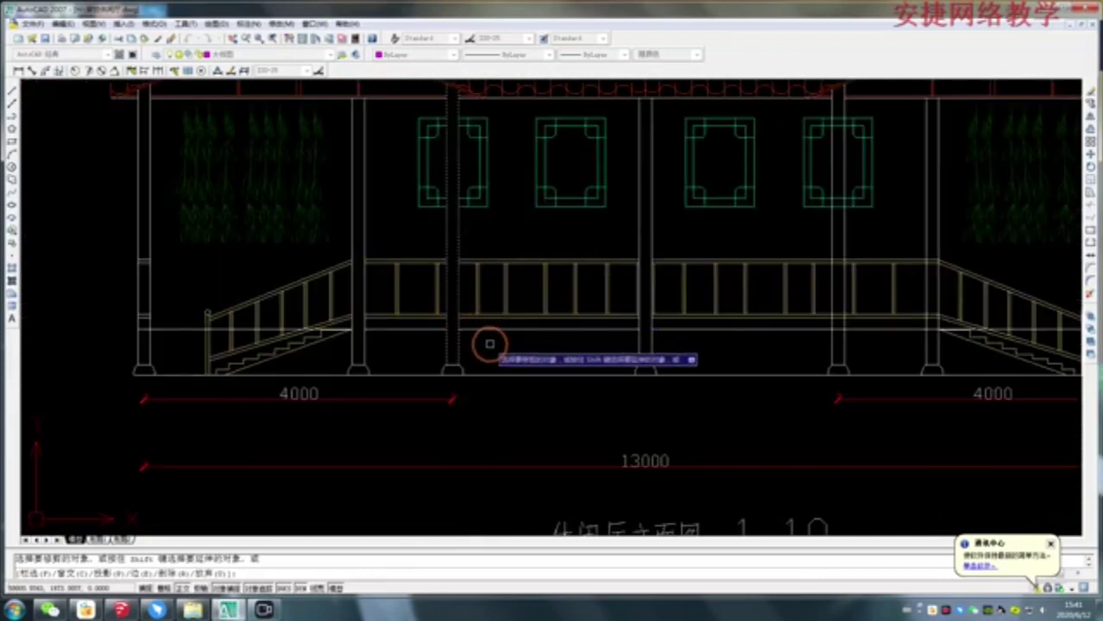
pyautogui.press('Return')
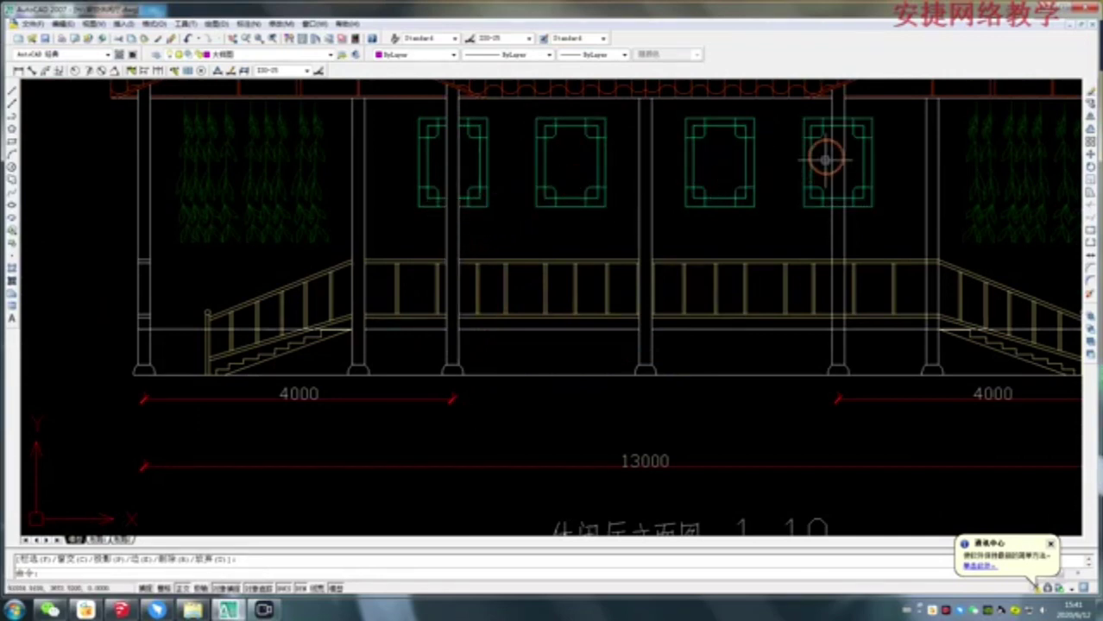
# Step: Start TRIM with the column through the fourth window as the cutting edge
pyautogui.scroll(-2, 609, 277)
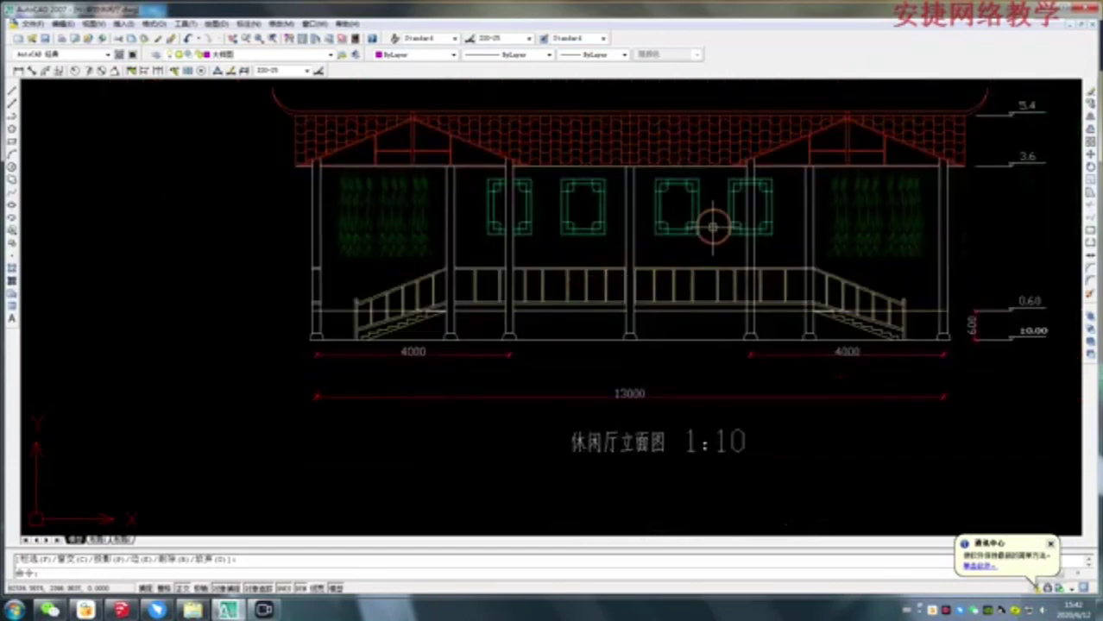
pyautogui.scroll(2, 776, 183)
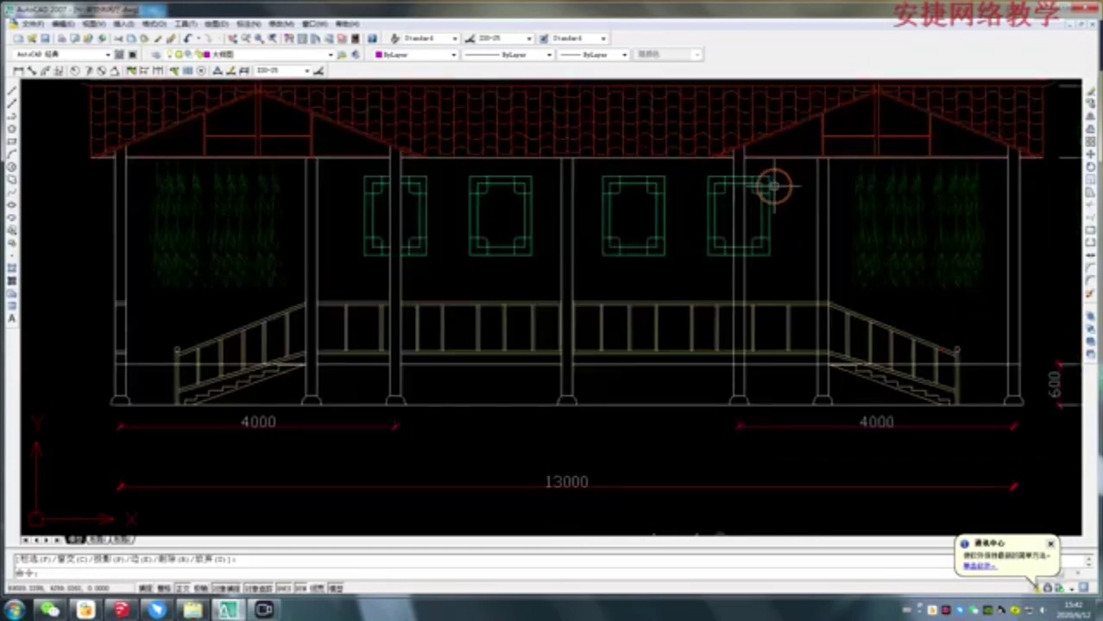
pyautogui.press('space')
pyautogui.click(779, 273)
pyautogui.click(730, 273)
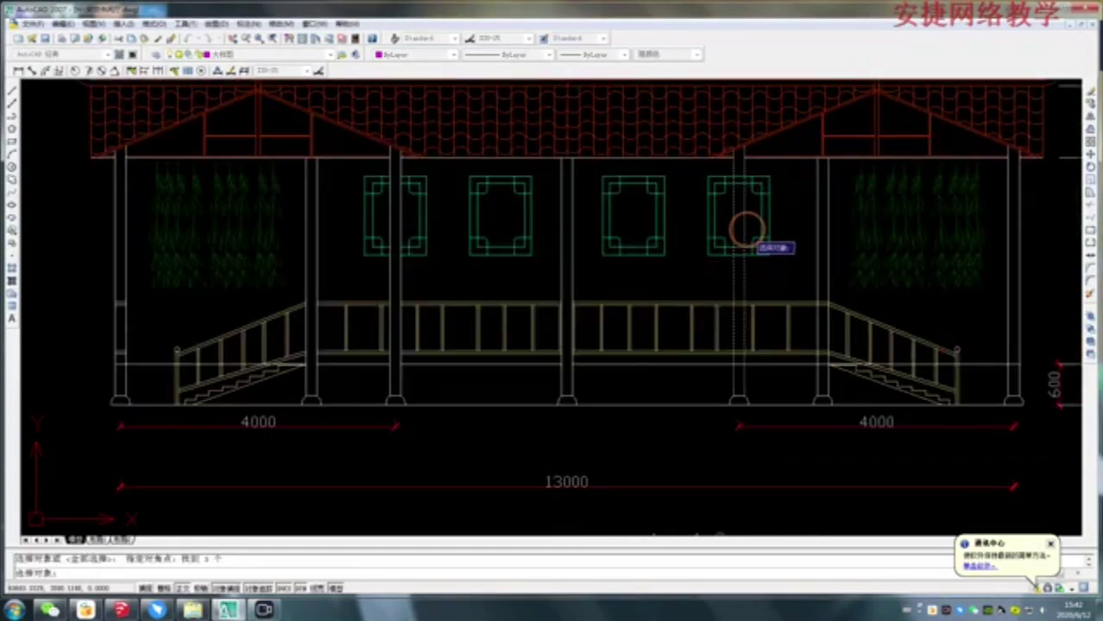
pyautogui.scroll(2, 746, 228)
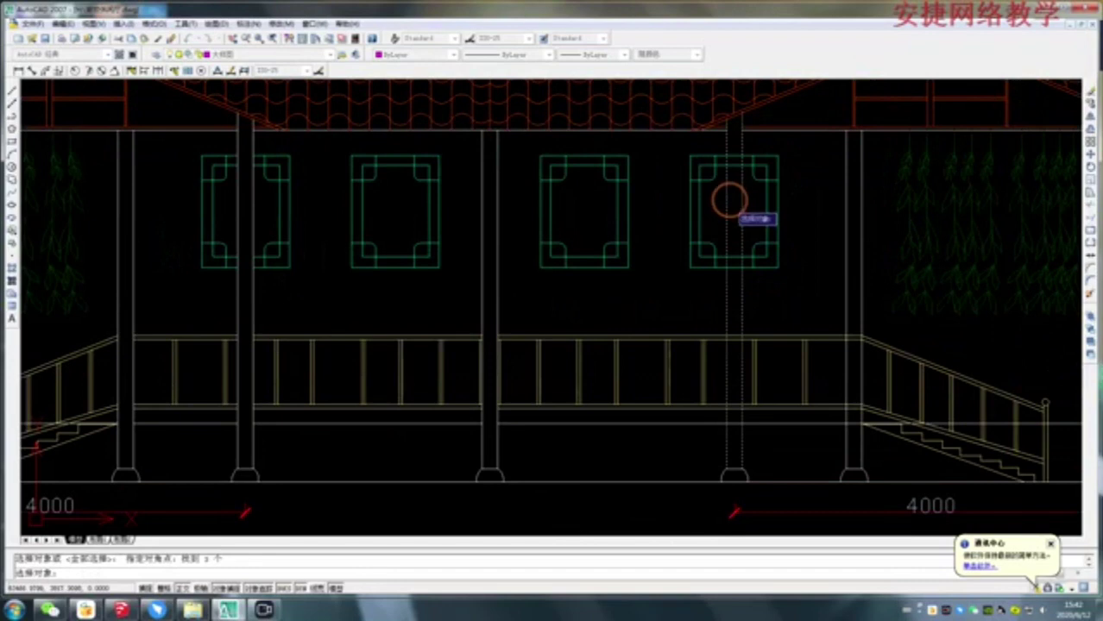
pyautogui.click(732, 156)
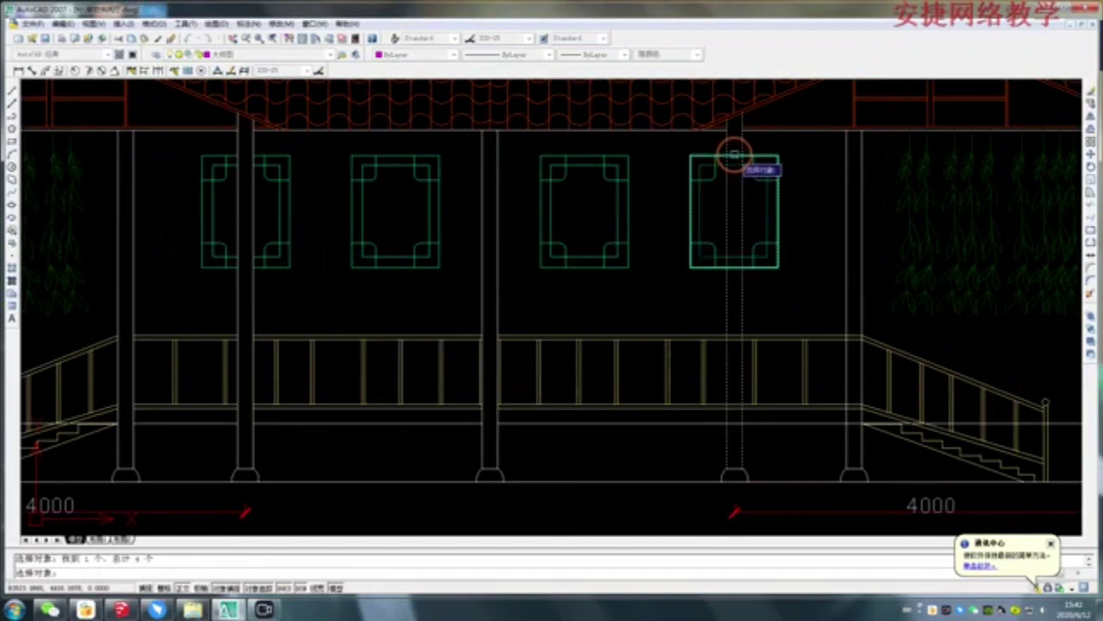
pyautogui.press('space')
pyautogui.press('Escape')
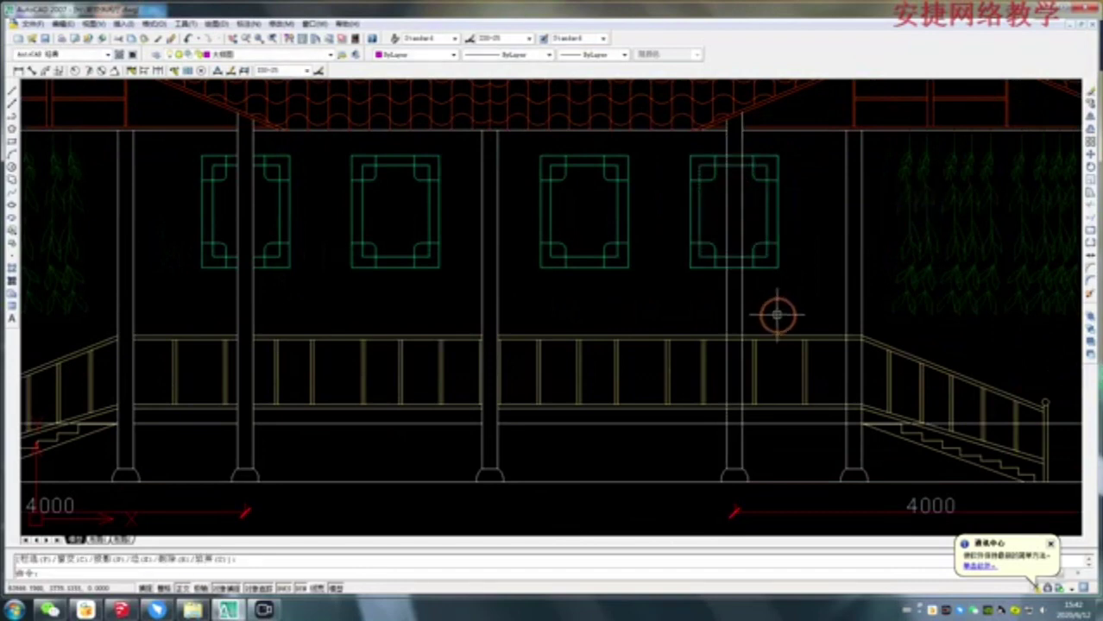
pyautogui.press('space')
pyautogui.click(730, 299)
pyautogui.press('space')
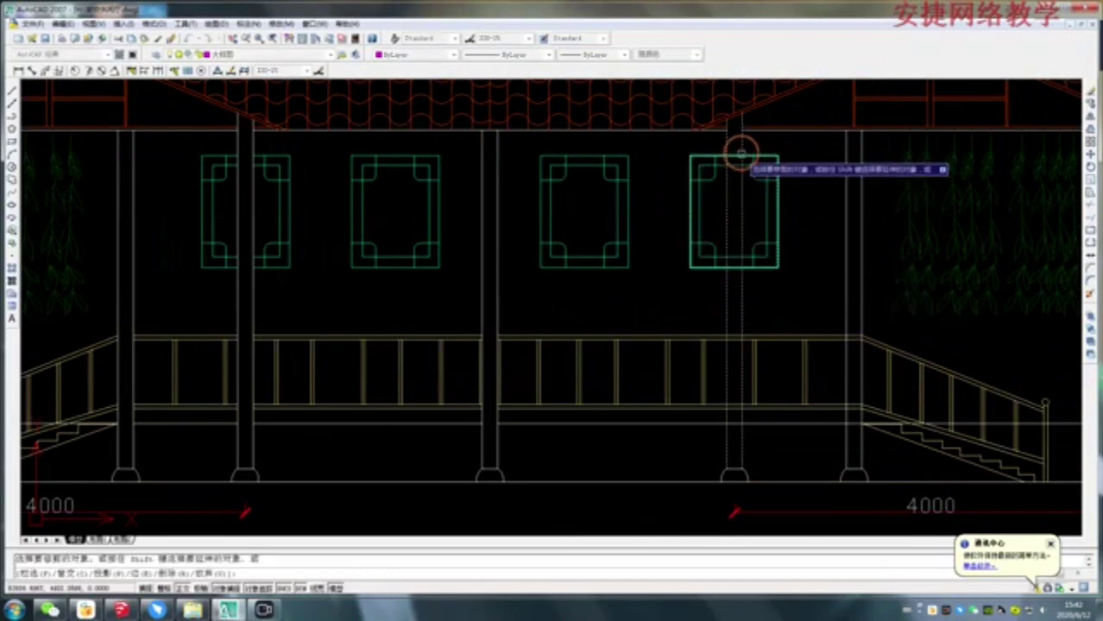
# Step: Trim away the window-frame lines crossing inside that column
pyautogui.scroll(2, 738, 152)
pyautogui.scroll(2, 738, 151)
pyautogui.click(736, 151)
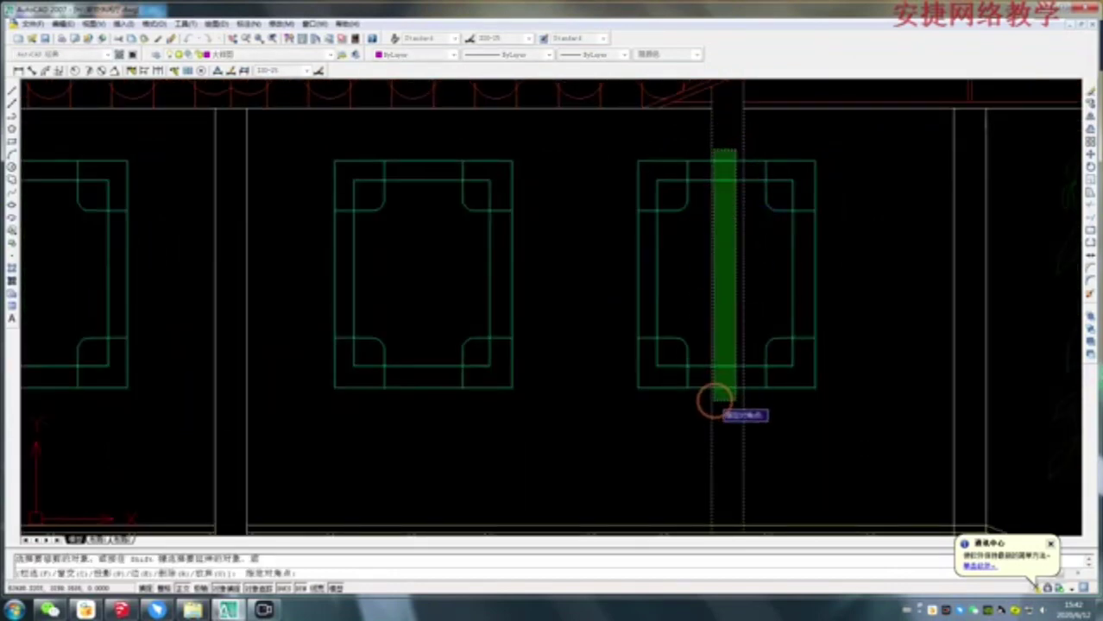
pyautogui.click(718, 396)
pyautogui.click(731, 345)
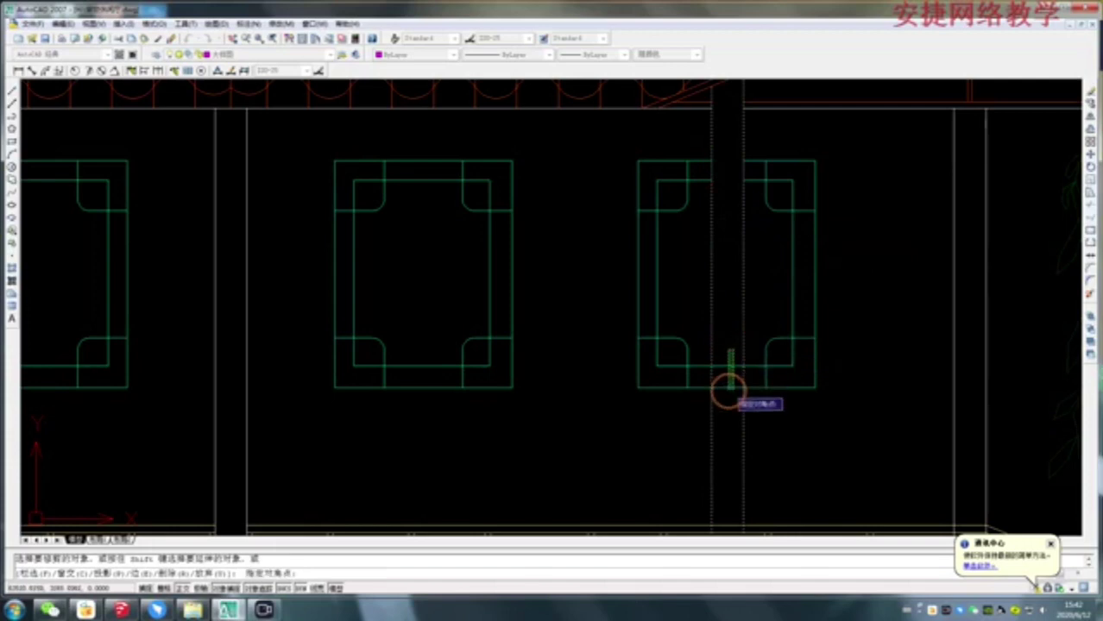
pyautogui.click(728, 394)
pyautogui.scroll(-5, 704, 207)
pyautogui.scroll(3, 709, 268)
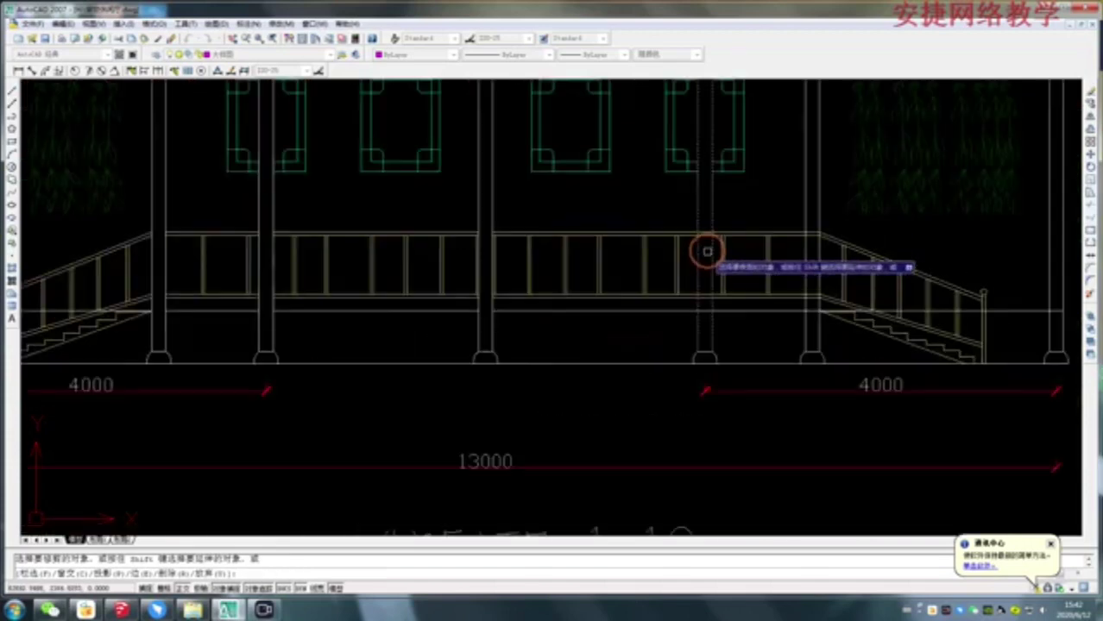
pyautogui.scroll(1, 705, 238)
# Step: Trim the railing top line and railing lines inside the same column
pyautogui.click(701, 224)
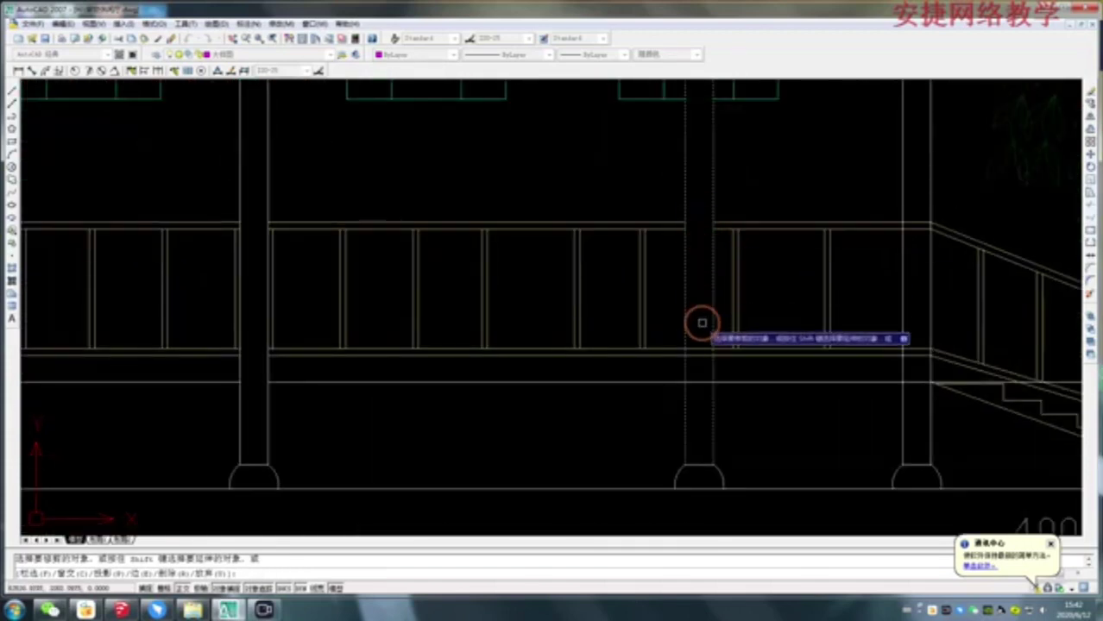
pyautogui.click(699, 324)
pyautogui.click(696, 379)
pyautogui.scroll(-3, 673, 387)
pyautogui.scroll(-2, 714, 328)
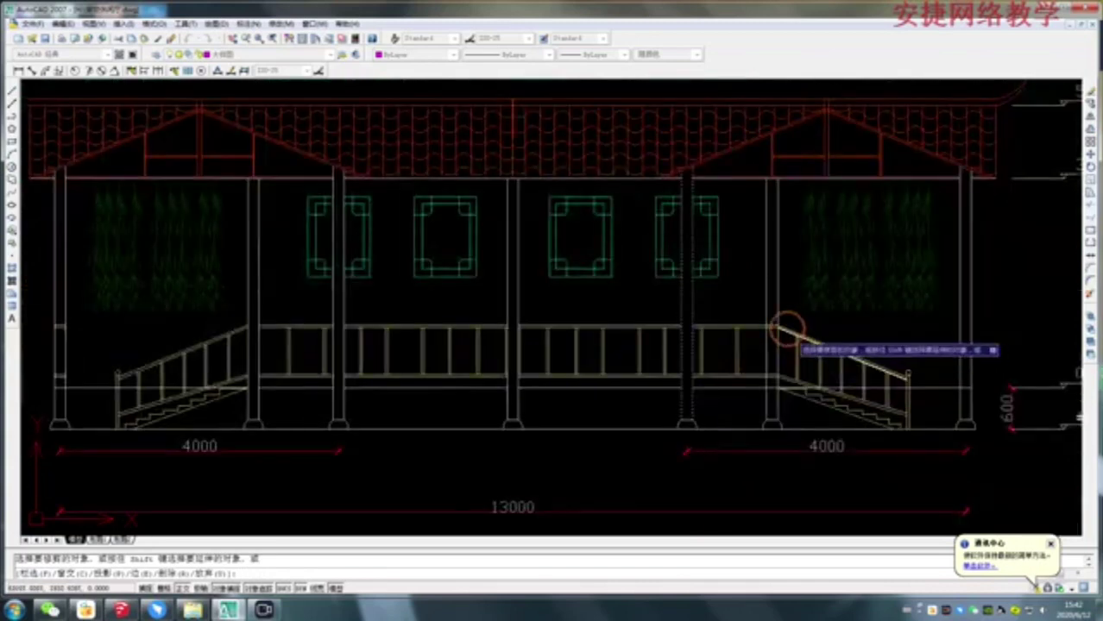
pyautogui.scroll(5, 783, 302)
# Step: Trim the railing lines crossing the column by the right stair
pyautogui.press('Return')
pyautogui.press('Return')
pyautogui.click(734, 286)
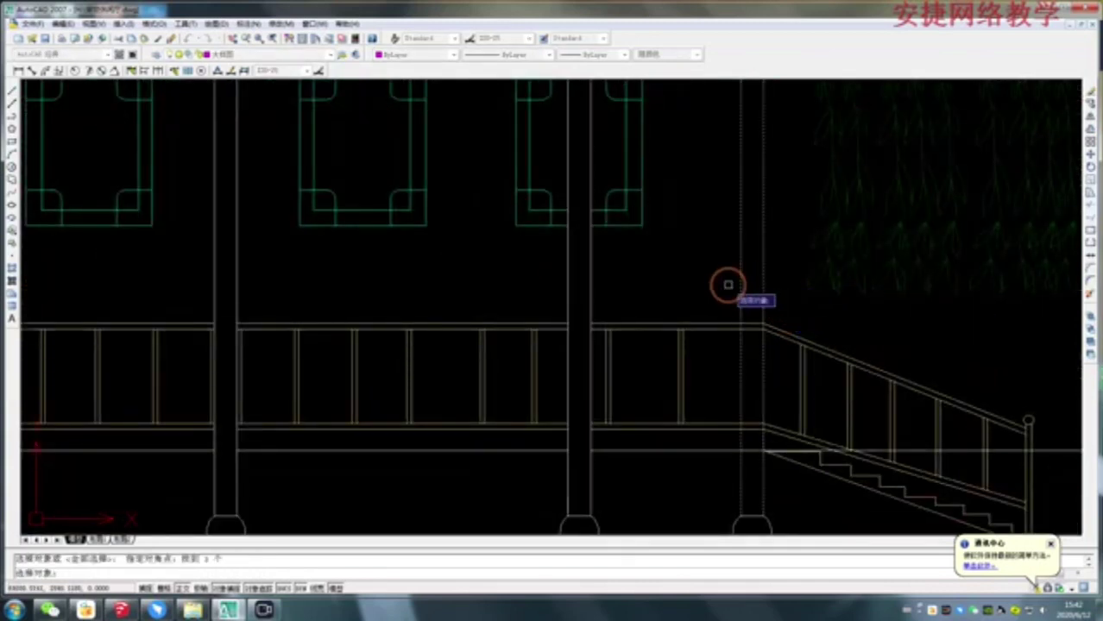
pyautogui.press('Return')
pyautogui.click(748, 408)
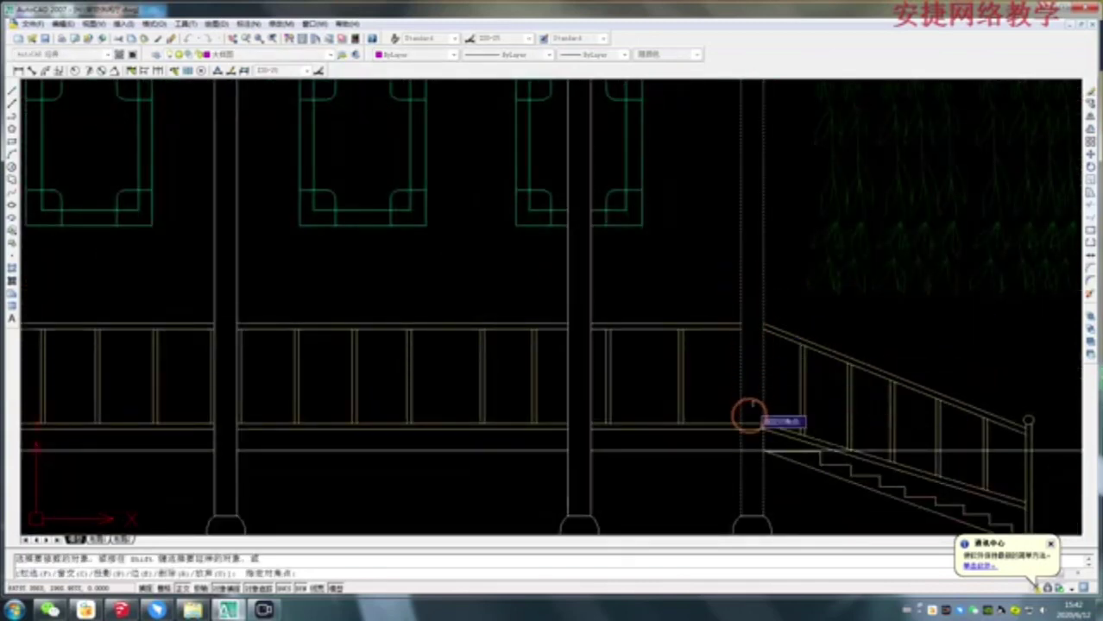
pyautogui.click(751, 455)
pyautogui.scroll(-4, 748, 450)
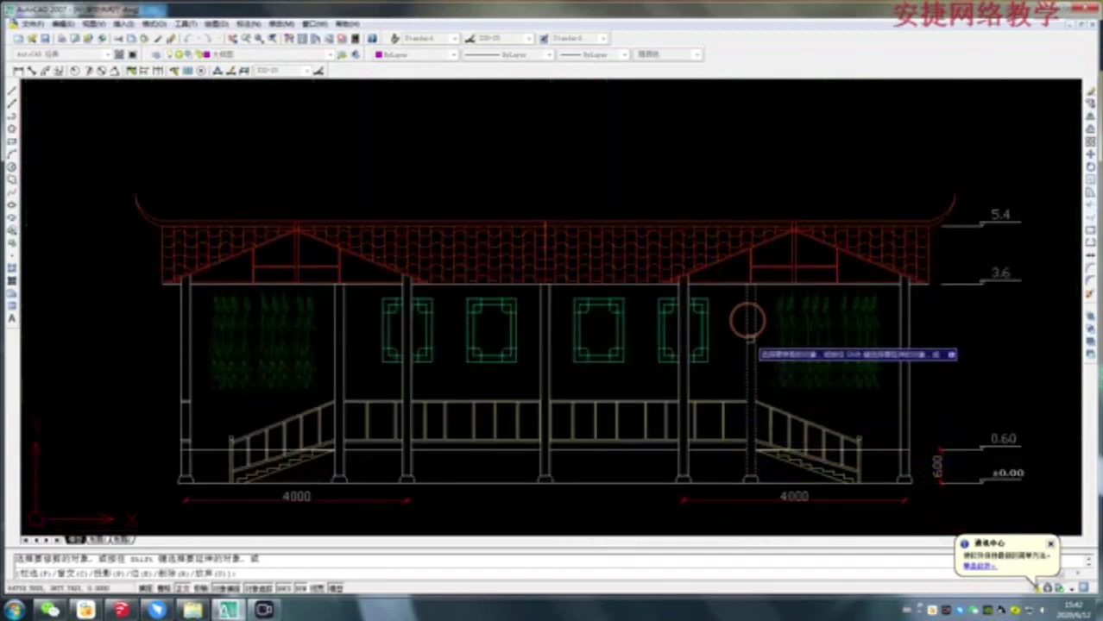
# Step: Erase the stray horizontal lines at the left stair, between the middle columns, and across the right stairs
pyautogui.press('Escape')
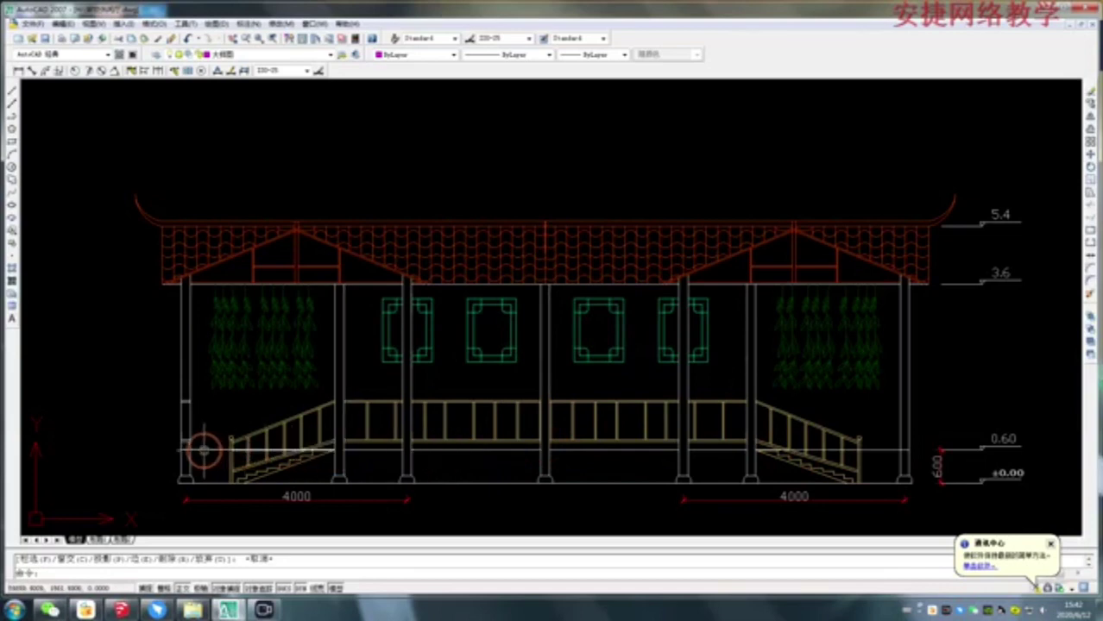
pyautogui.click(209, 449)
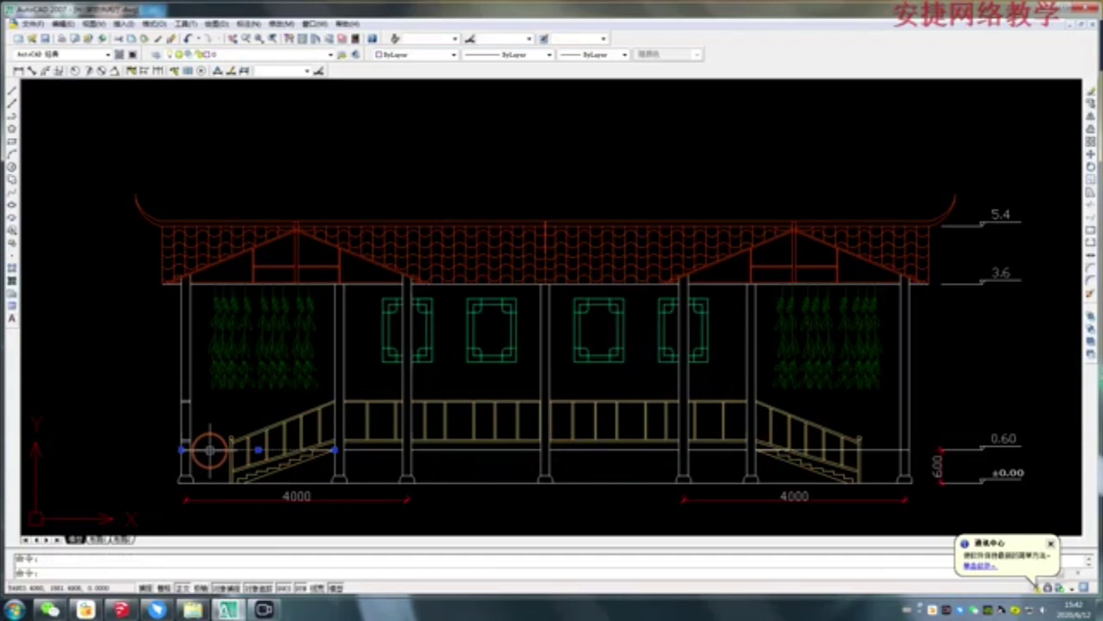
pyautogui.press('Delete')
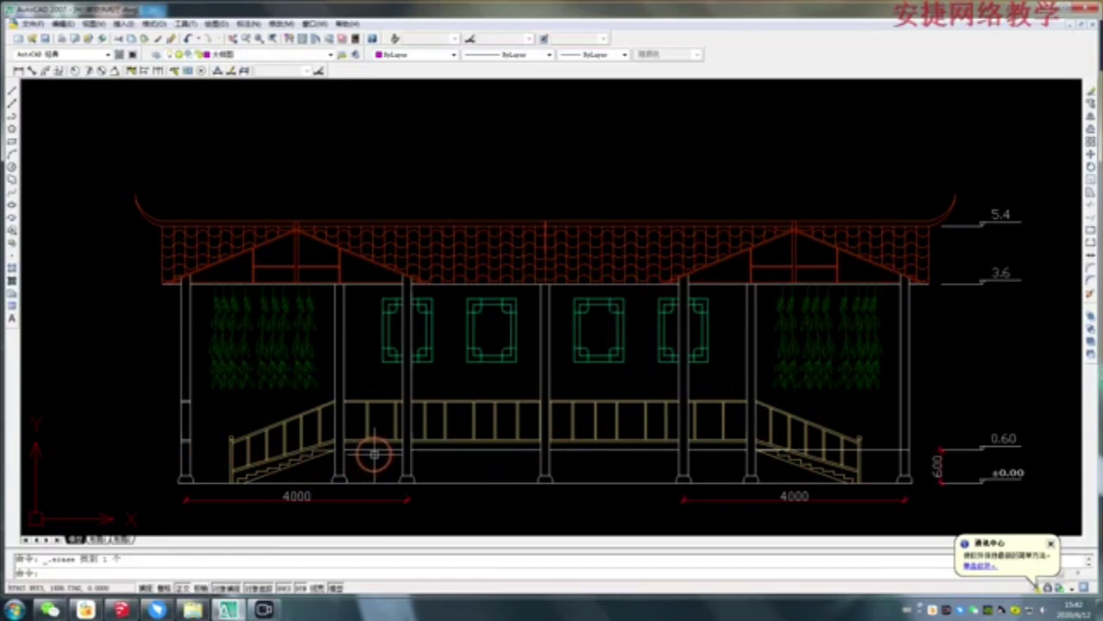
pyautogui.click(608, 449)
pyautogui.press('Delete')
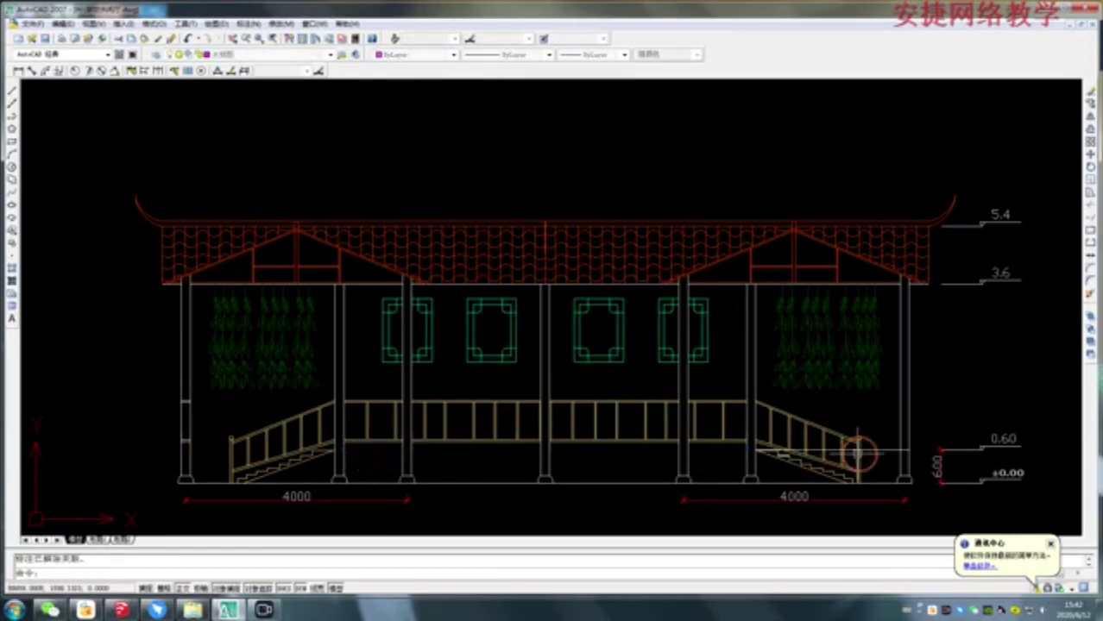
pyautogui.click(857, 450)
pyautogui.press('Delete')
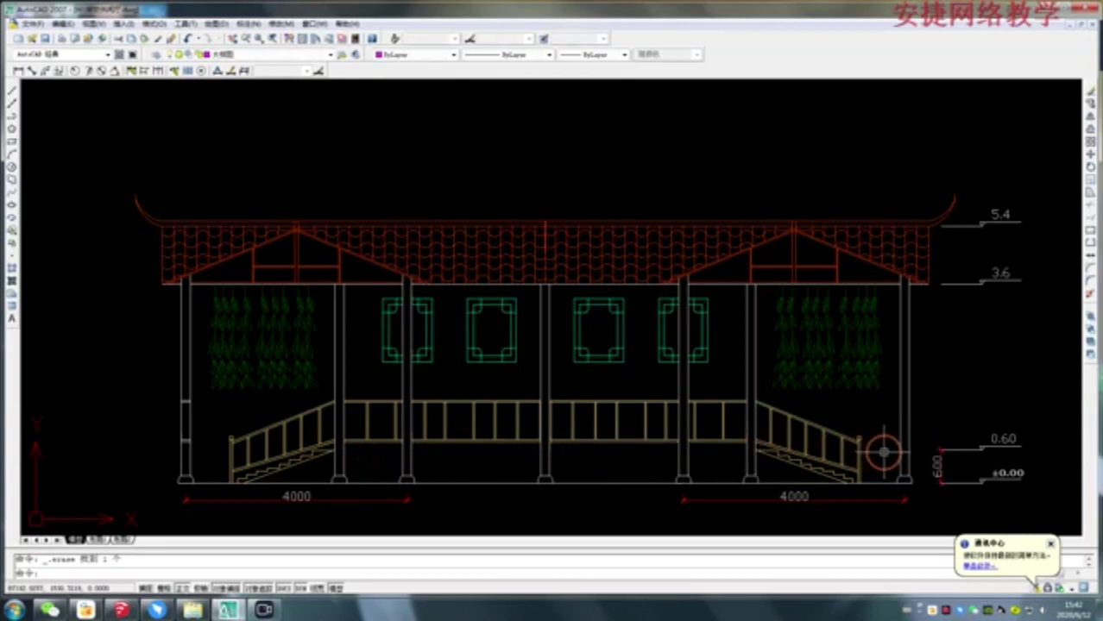
pyautogui.scroll(2, 884, 451)
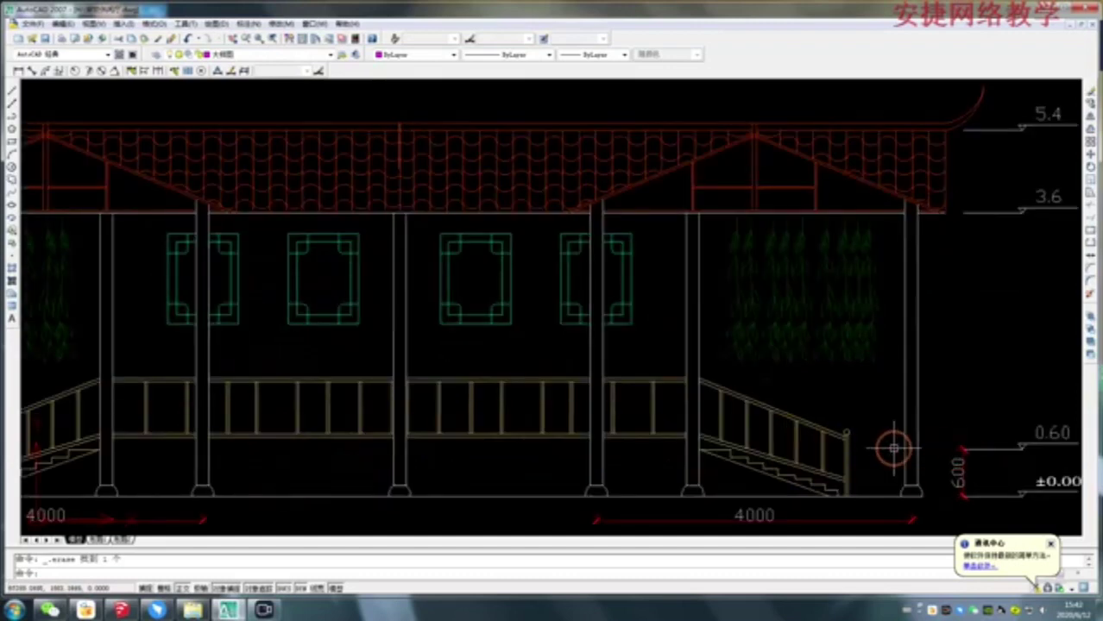
pyautogui.scroll(-2, 882, 443)
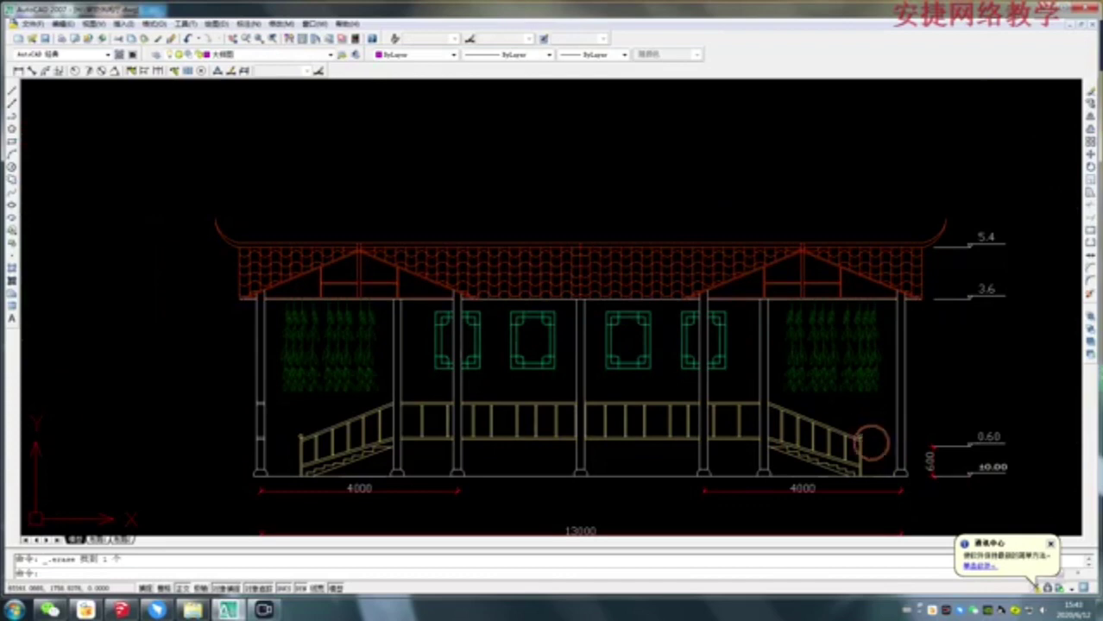
pyautogui.scroll(2, 822, 446)
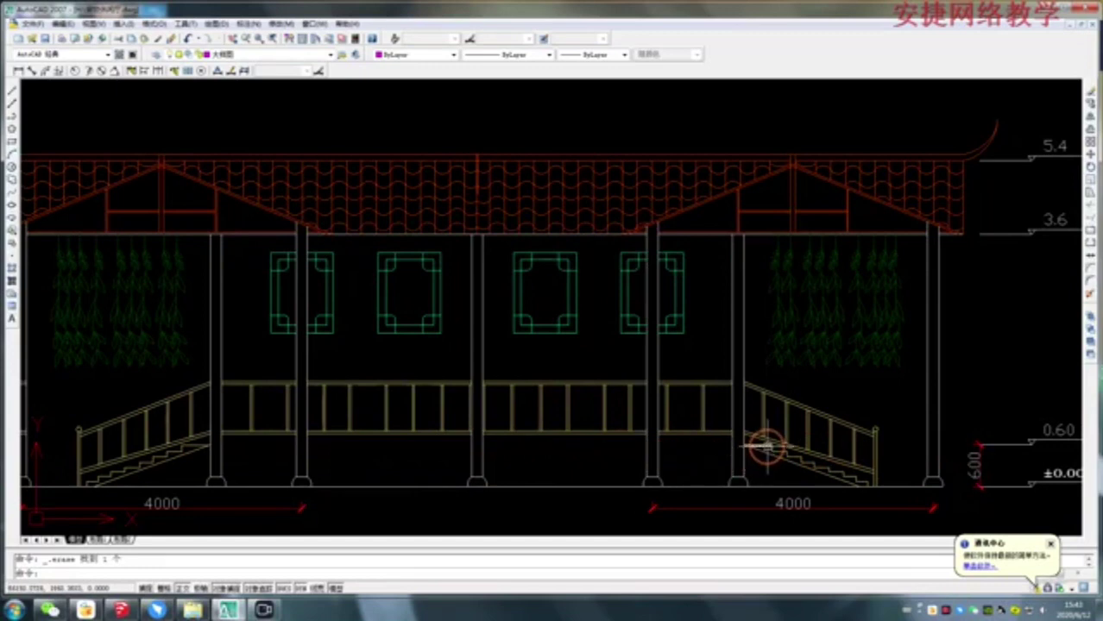
# Step: Draw magenta railing-base lines from the right stairs to the right post and from the left post across
pyautogui.write('l')
pyautogui.press('Return')
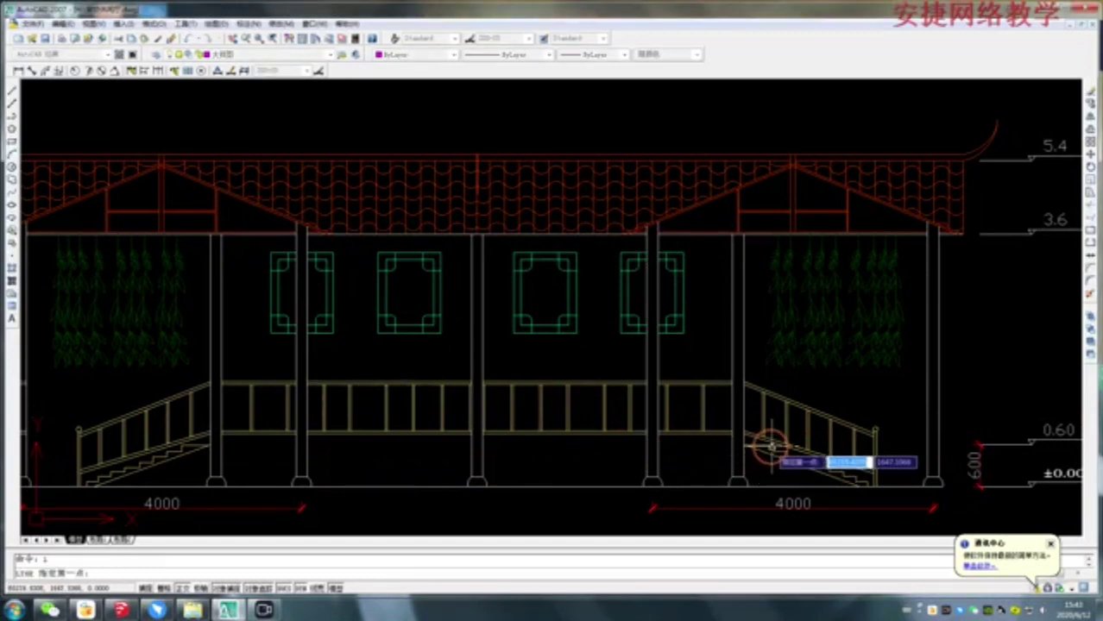
pyautogui.click(747, 448)
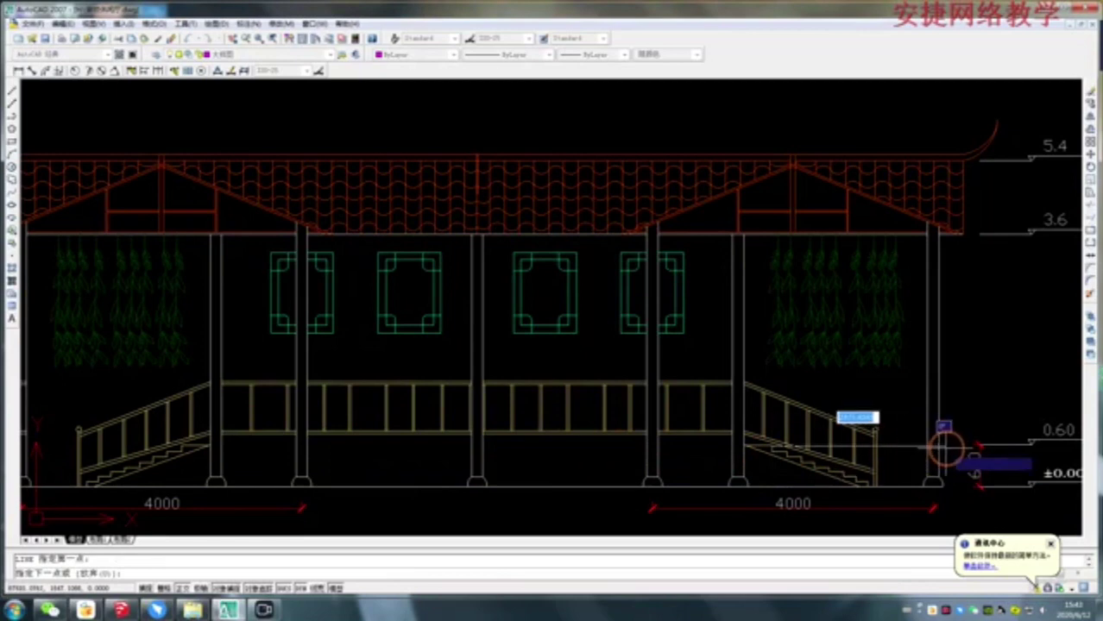
pyautogui.click(949, 448)
pyautogui.press('Return')
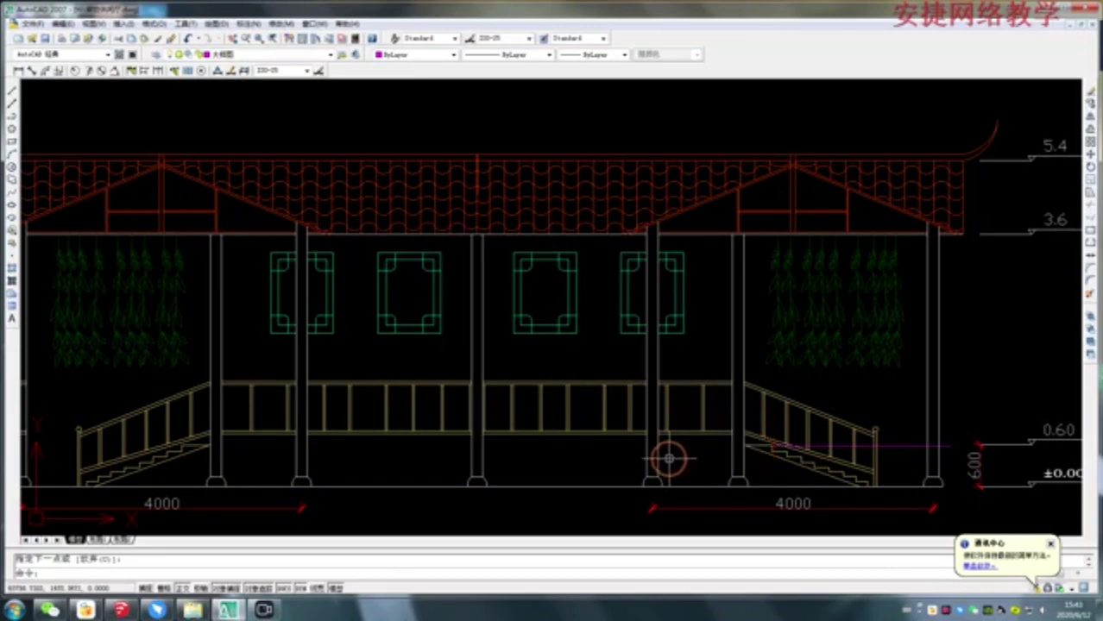
pyautogui.press('space')
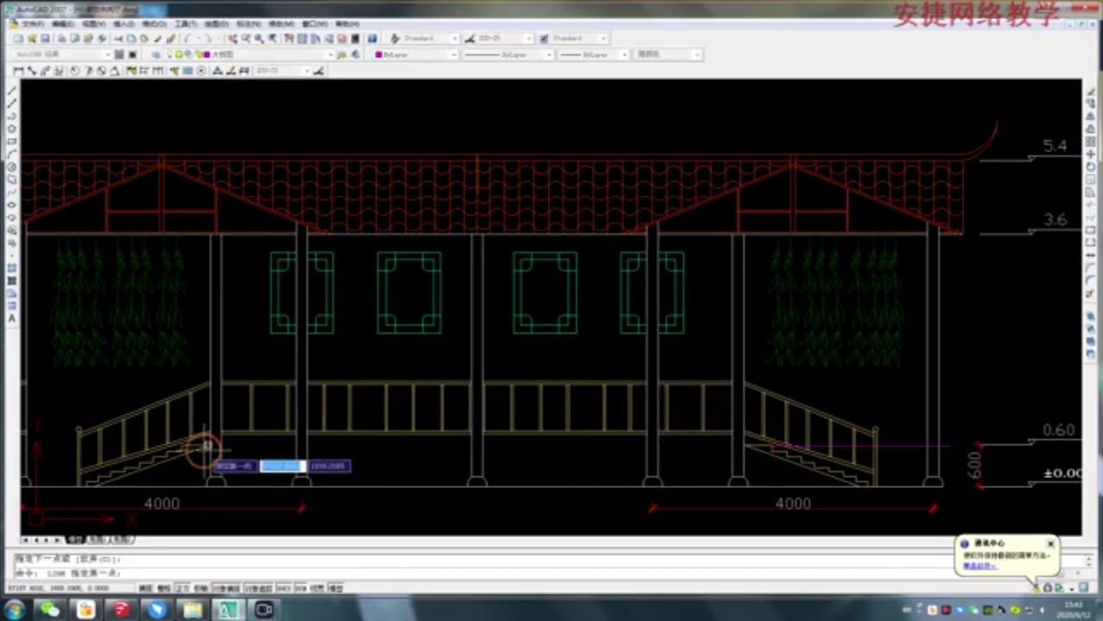
pyautogui.click(210, 445)
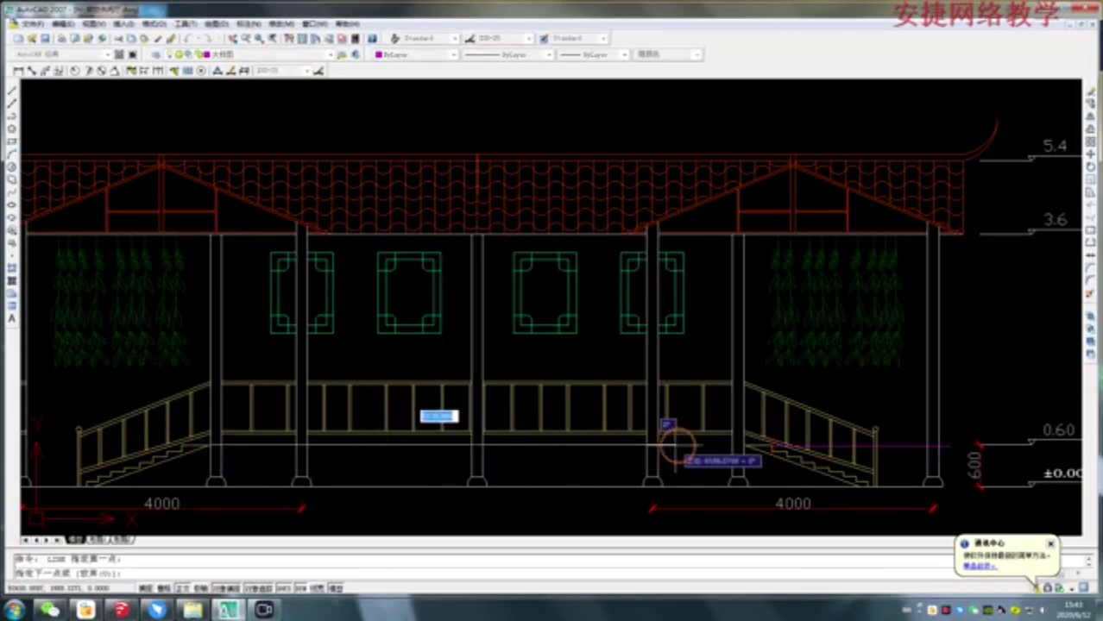
pyautogui.click(739, 445)
pyautogui.press('space')
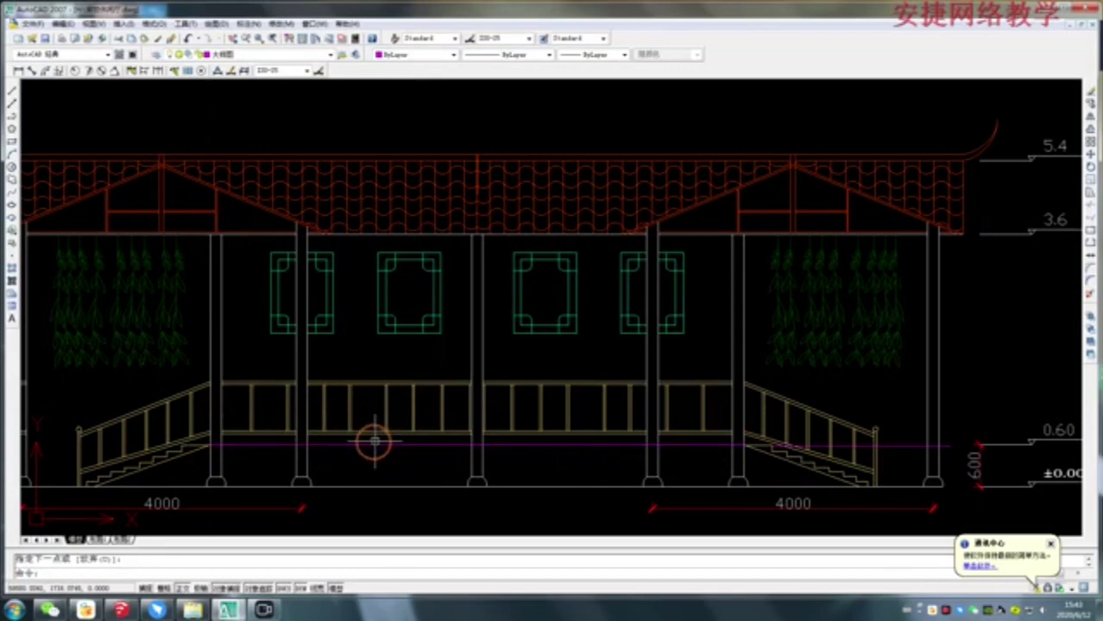
pyautogui.scroll(2, 246, 457)
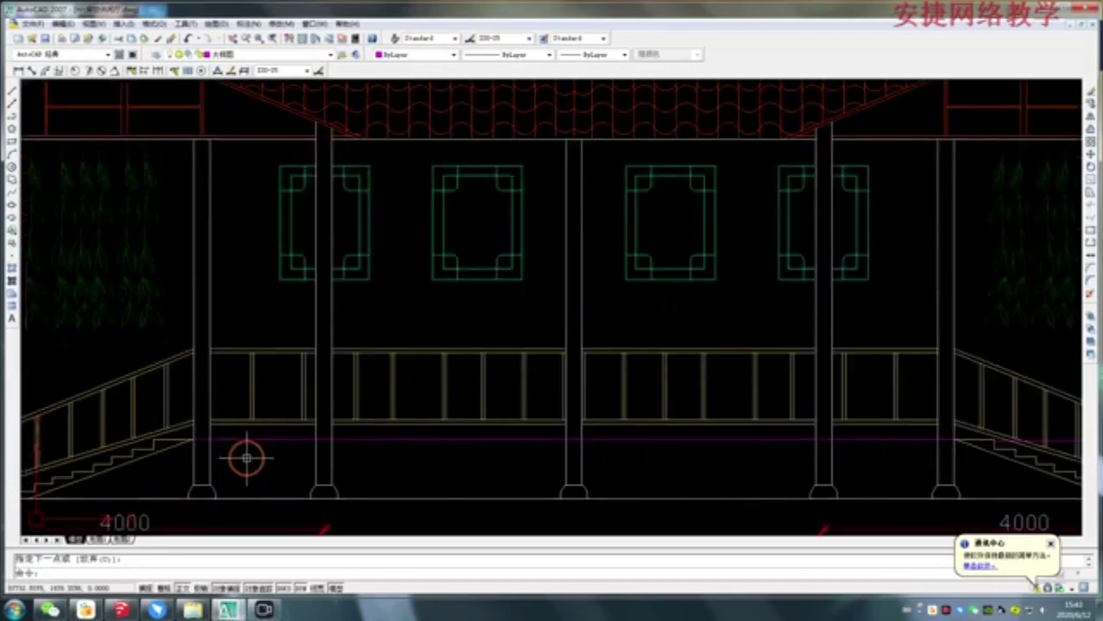
# Step: Trim the magenta line at the middle column using the left column as the cutting edge
pyautogui.write('tr')
pyautogui.press('Return')
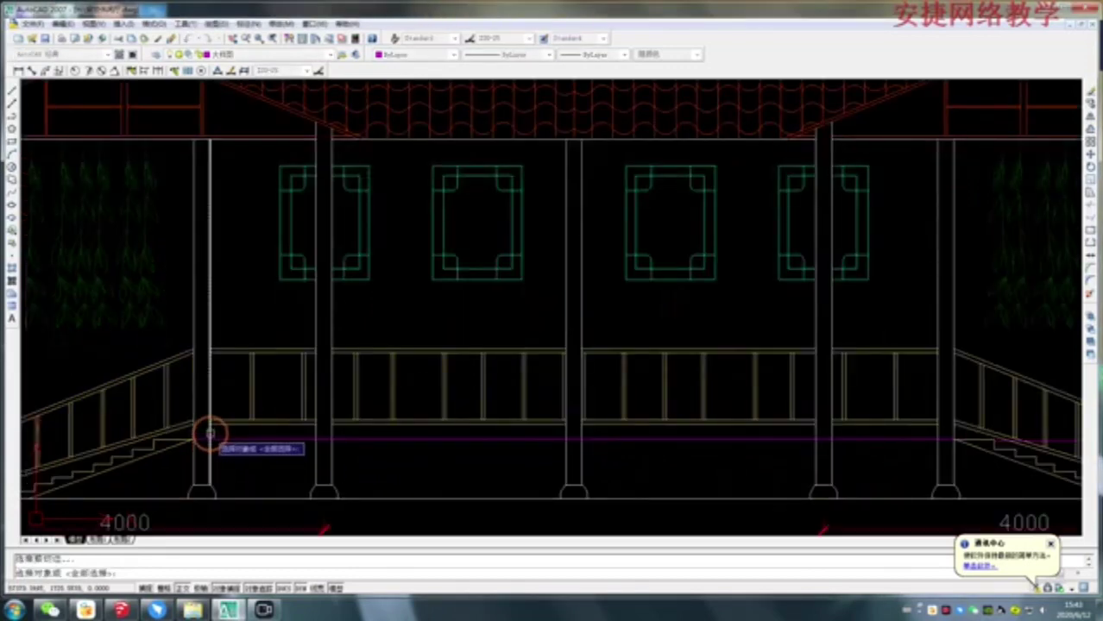
pyautogui.press('Return')
pyautogui.press('Escape')
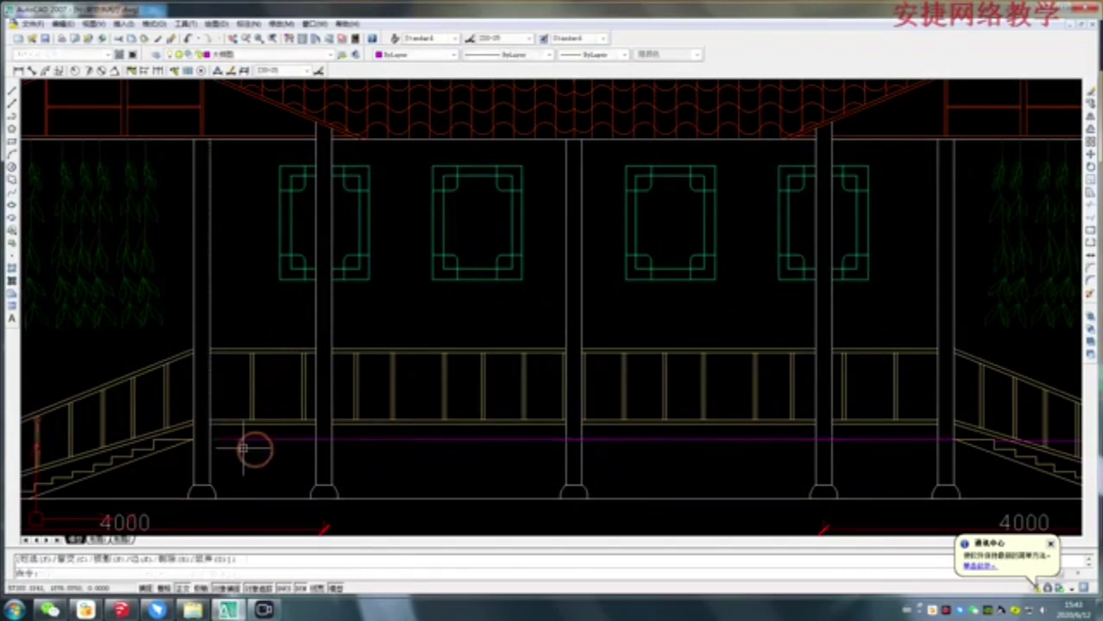
pyautogui.press('space')
pyautogui.click(317, 445)
pyautogui.press('Return')
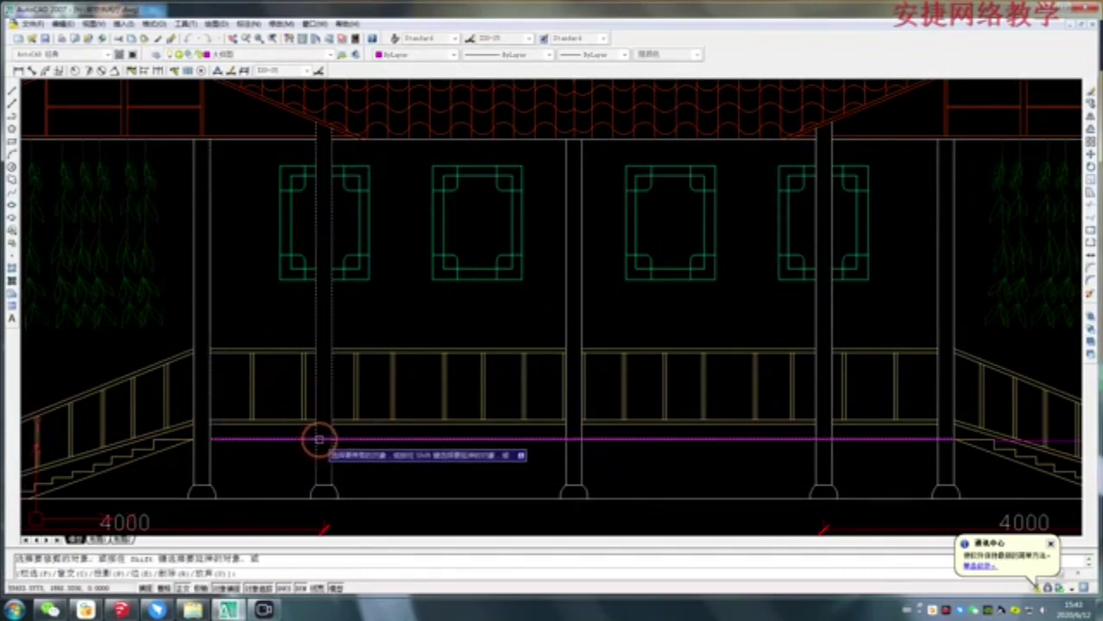
pyautogui.click(572, 446)
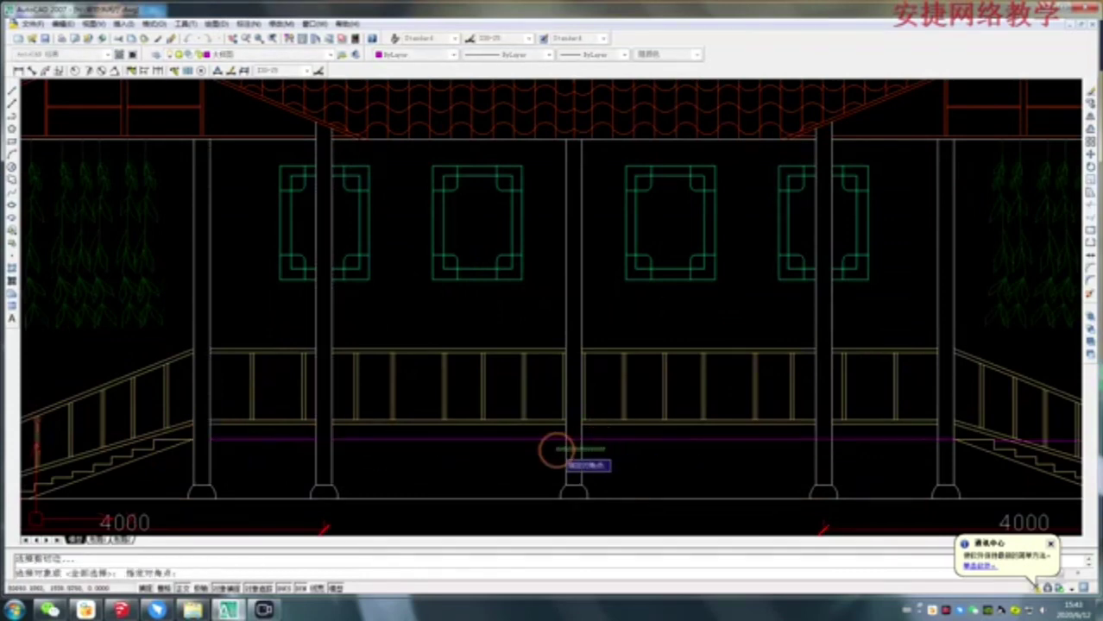
pyautogui.press('space')
# Step: Trim the magenta line at the right post against the right column
pyautogui.press('space')
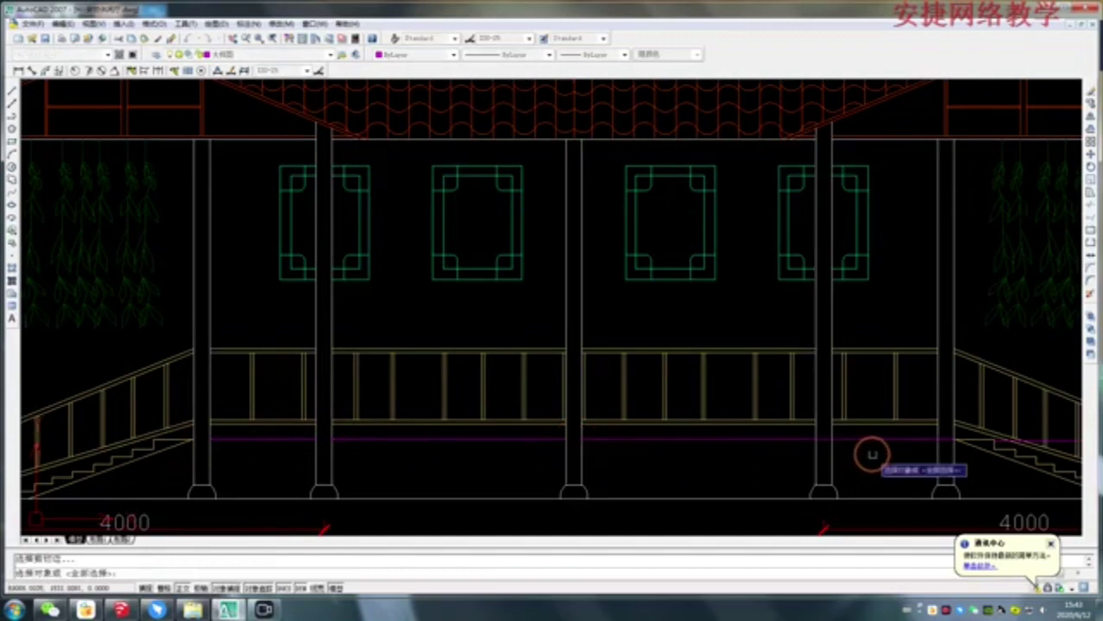
pyautogui.click(870, 453)
pyautogui.click(801, 457)
pyautogui.press('space')
pyautogui.press('space')
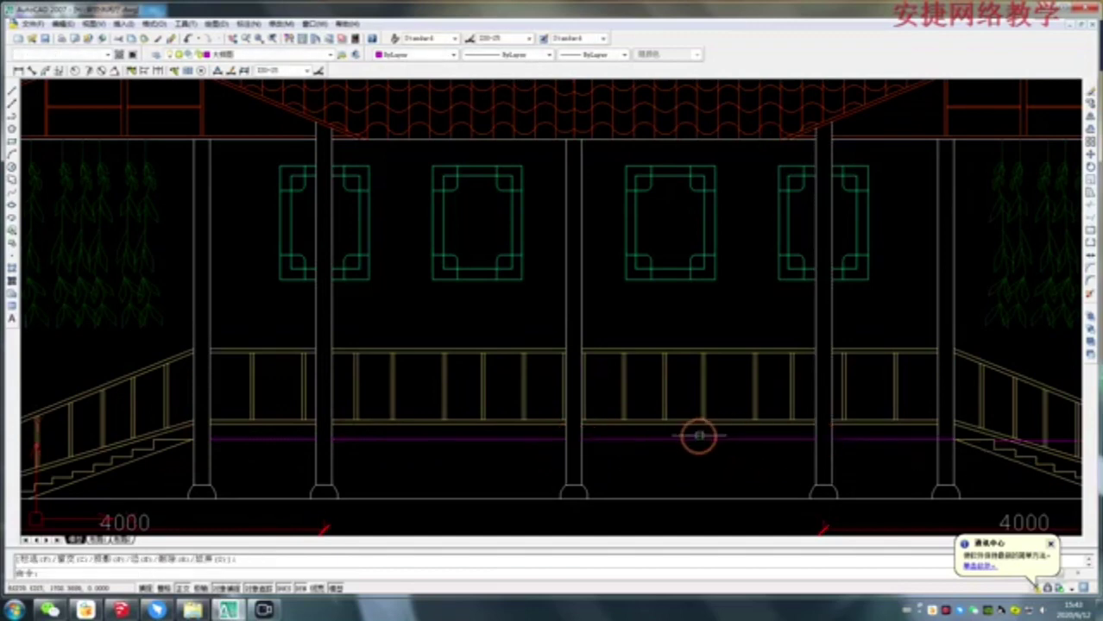
pyautogui.press('space')
pyautogui.click(936, 450)
pyautogui.press('space')
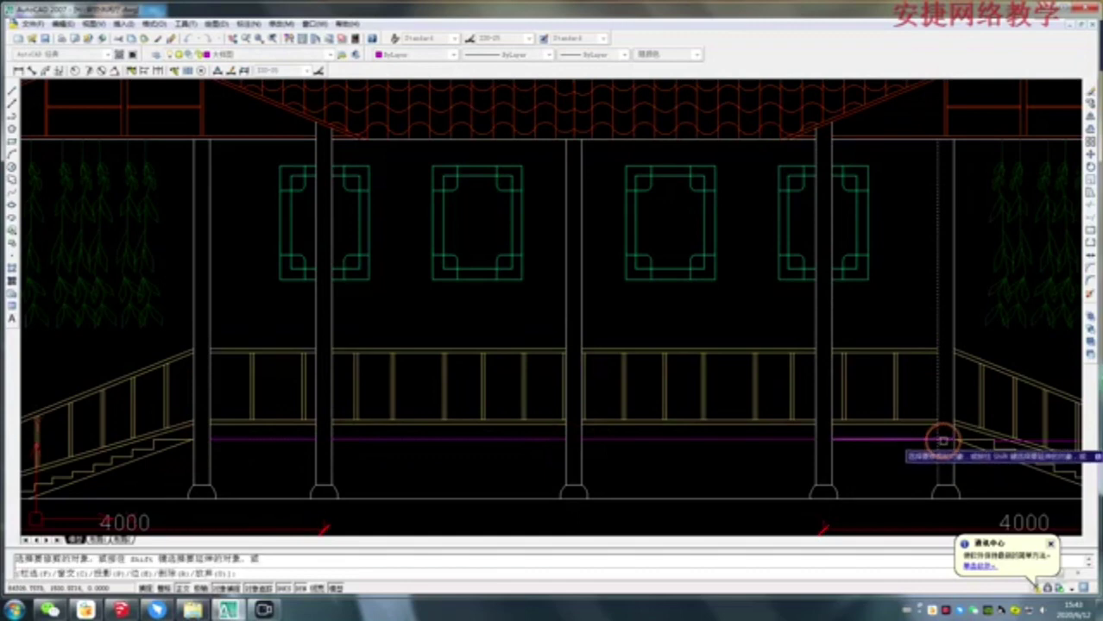
pyautogui.press('space')
pyautogui.scroll(-5, 857, 455)
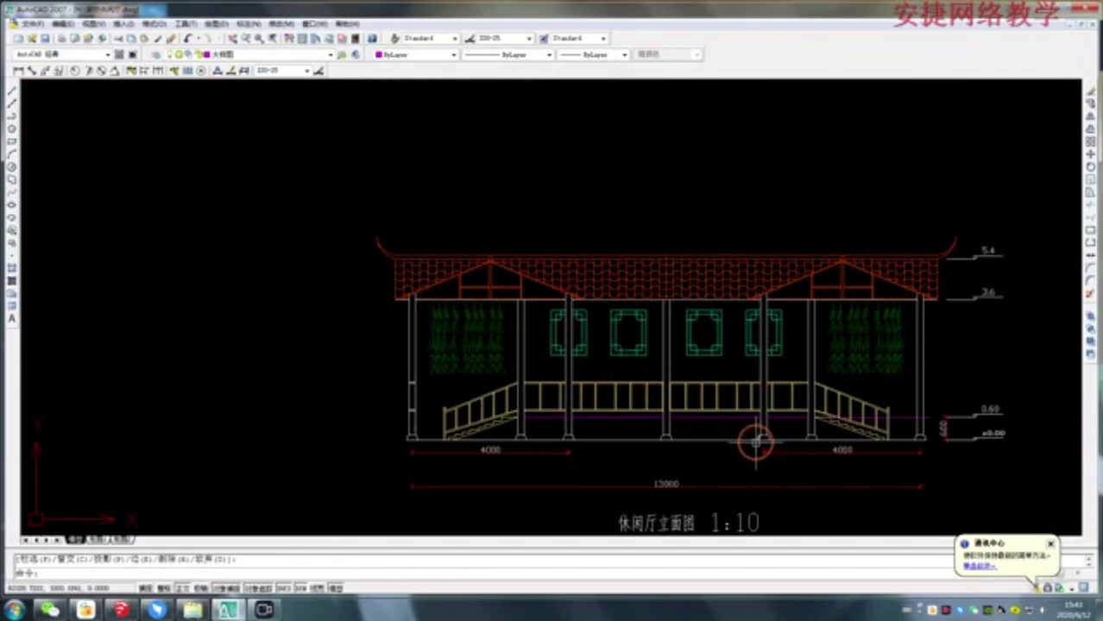
pyautogui.scroll(4, 485, 251)
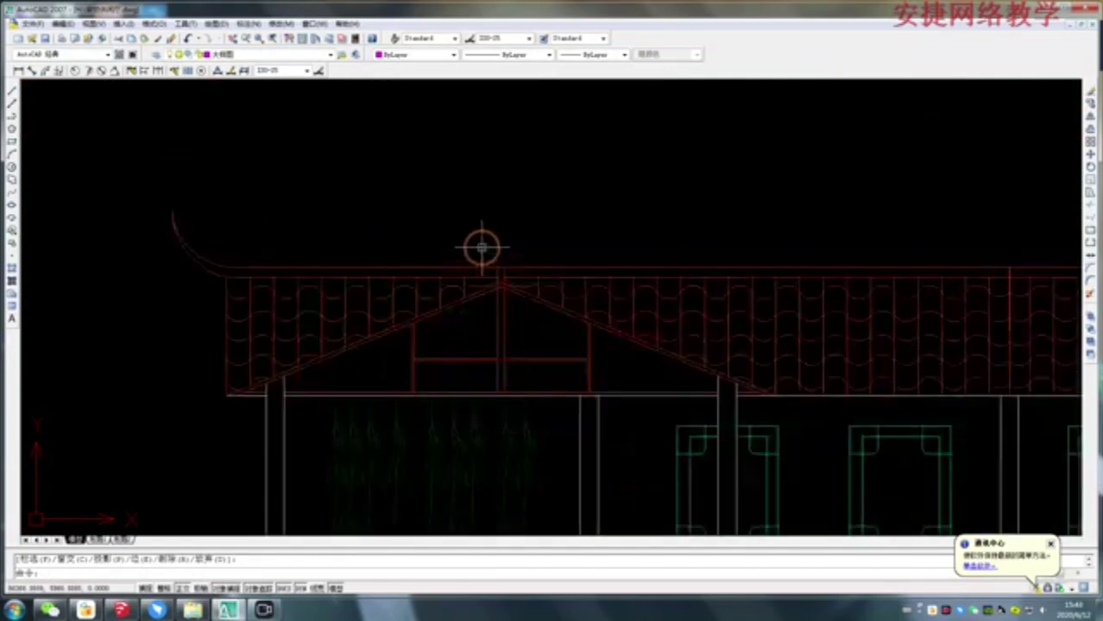
pyautogui.scroll(2, 483, 278)
pyautogui.scroll(1, 483, 286)
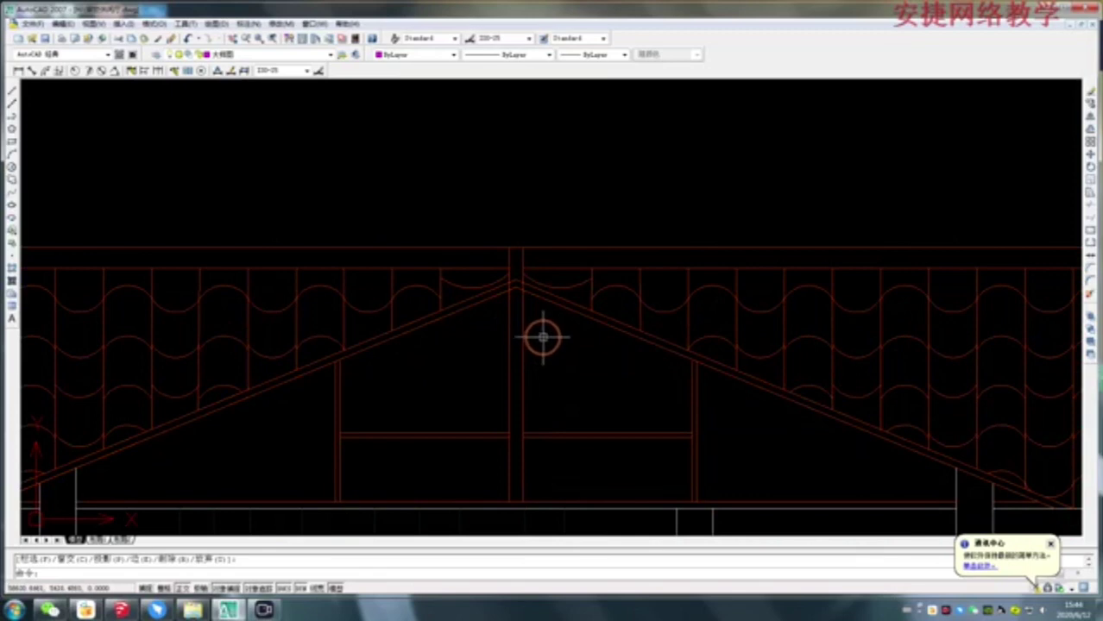
pyautogui.scroll(-2, 543, 337)
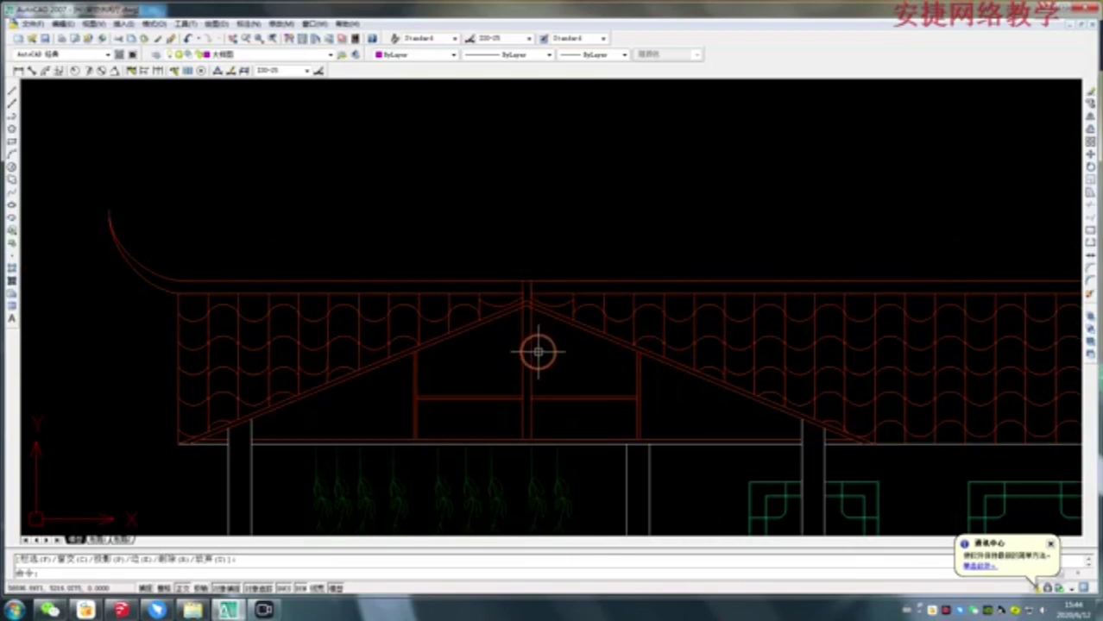
pyautogui.scroll(2, 523, 316)
pyautogui.scroll(1, 523, 319)
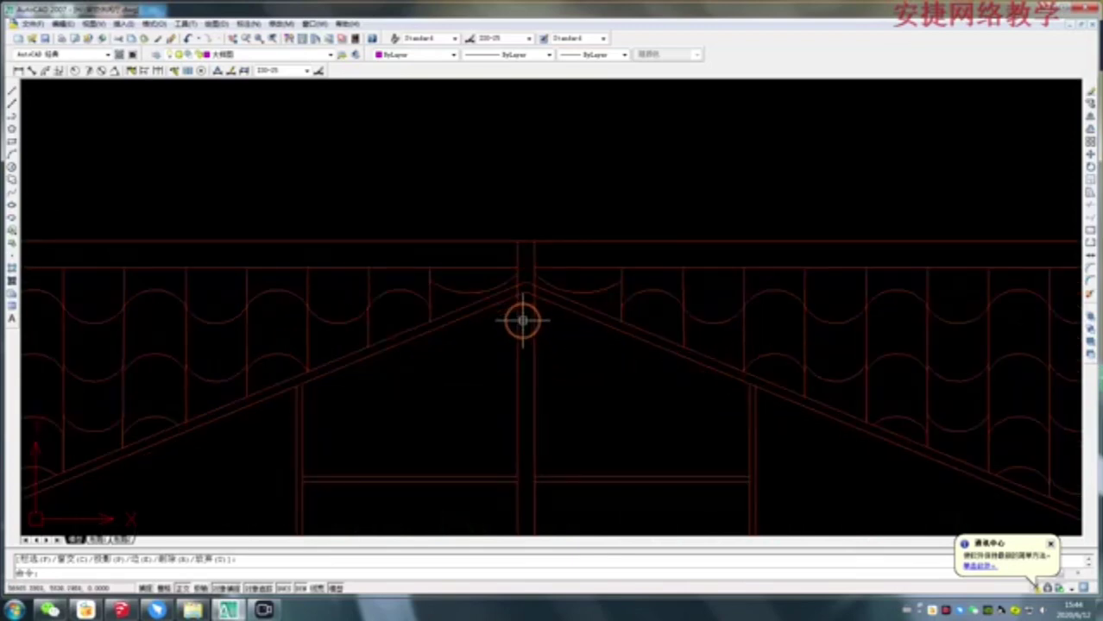
pyautogui.scroll(1, 523, 321)
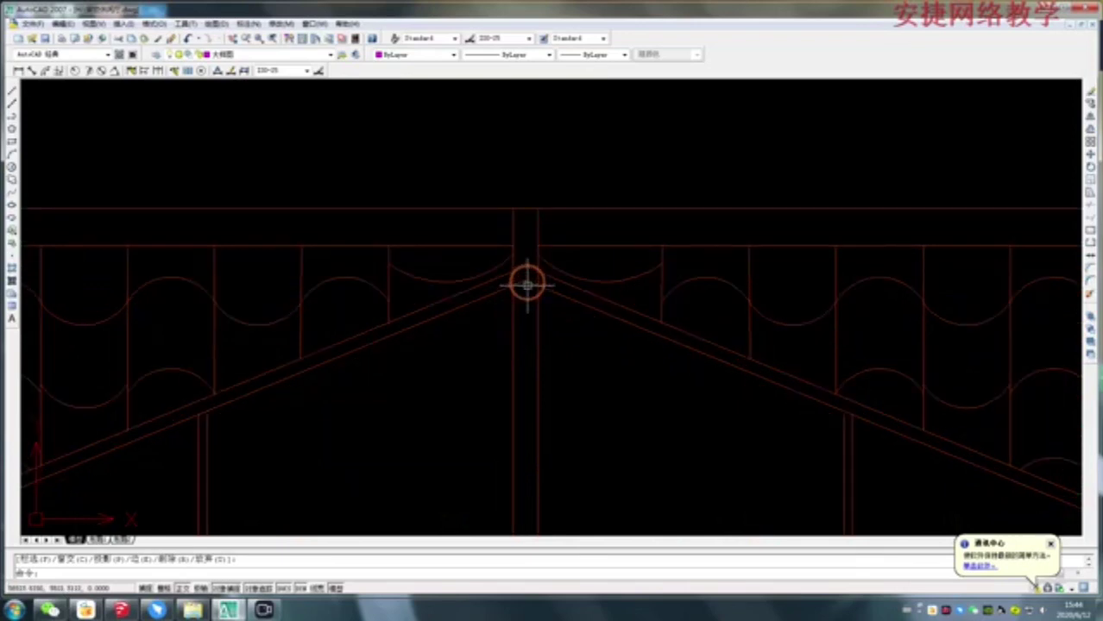
pyautogui.scroll(-1, 527, 285)
pyautogui.scroll(1, 561, 312)
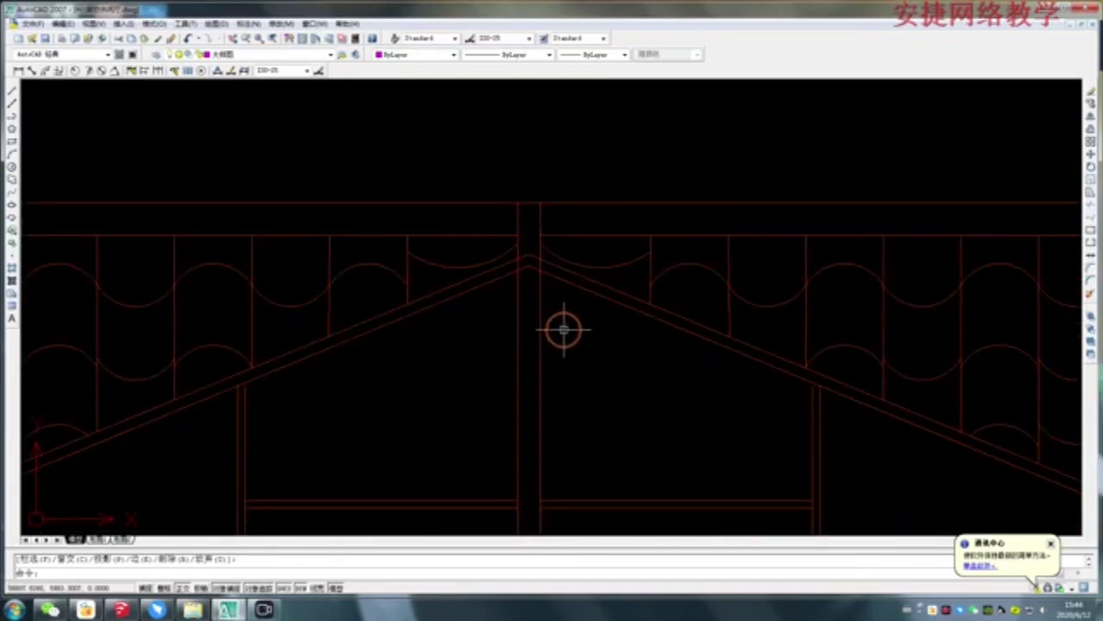
# Step: Trim the overlapping line at the ridge using the right and left rafter lines as edges
pyautogui.press('space')
pyautogui.click(558, 281)
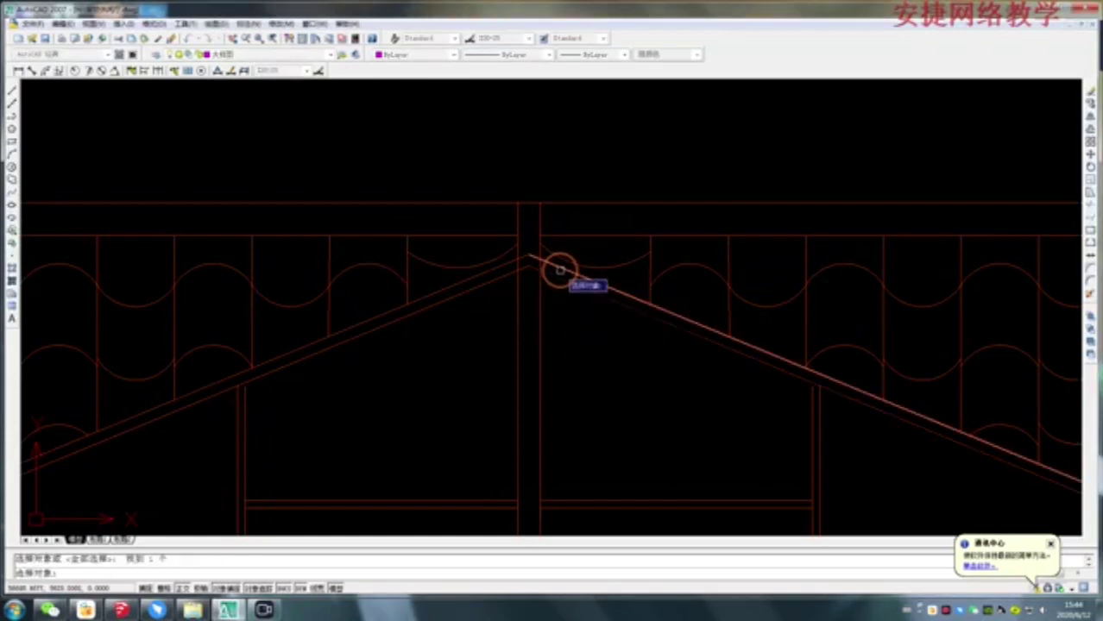
pyautogui.click(560, 271)
pyautogui.press('space')
pyautogui.scroll(2, 533, 256)
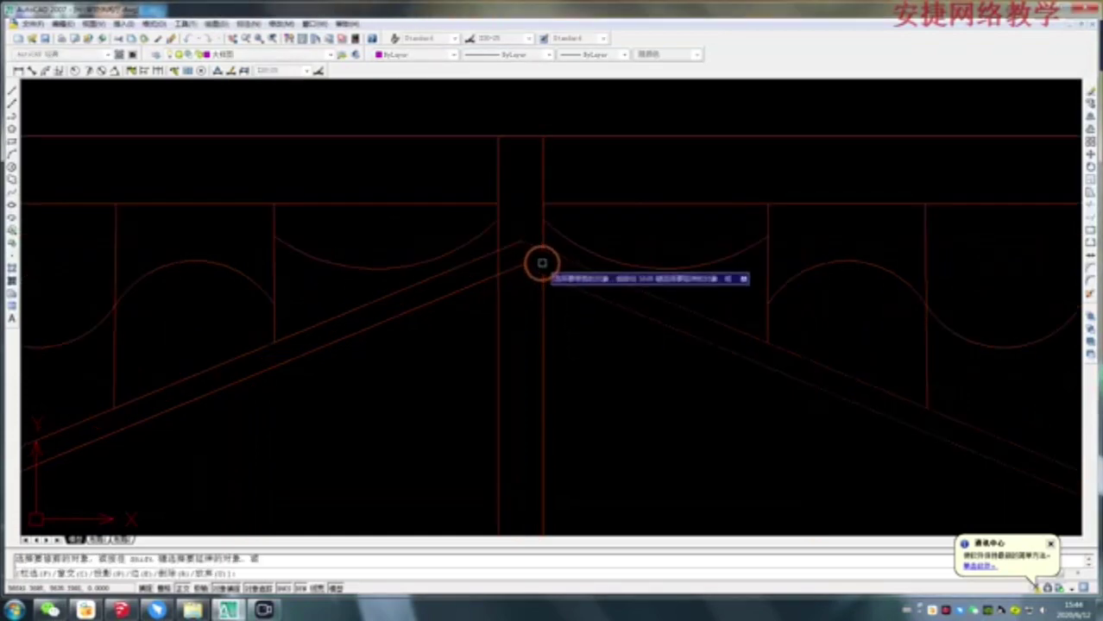
pyautogui.press('space')
pyautogui.click(480, 283)
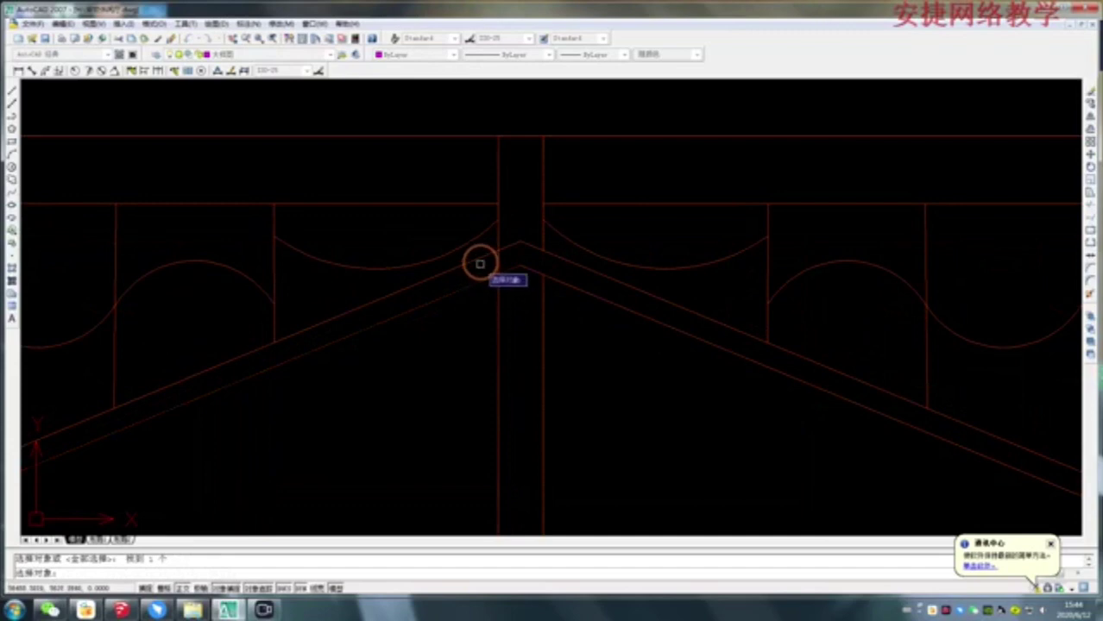
pyautogui.click(480, 259)
pyautogui.press('space')
pyautogui.click(480, 257)
pyautogui.press('space')
# Step: Trim away the vertical post segment between the rafters against the lower right rafter
pyautogui.scroll(-2, 509, 258)
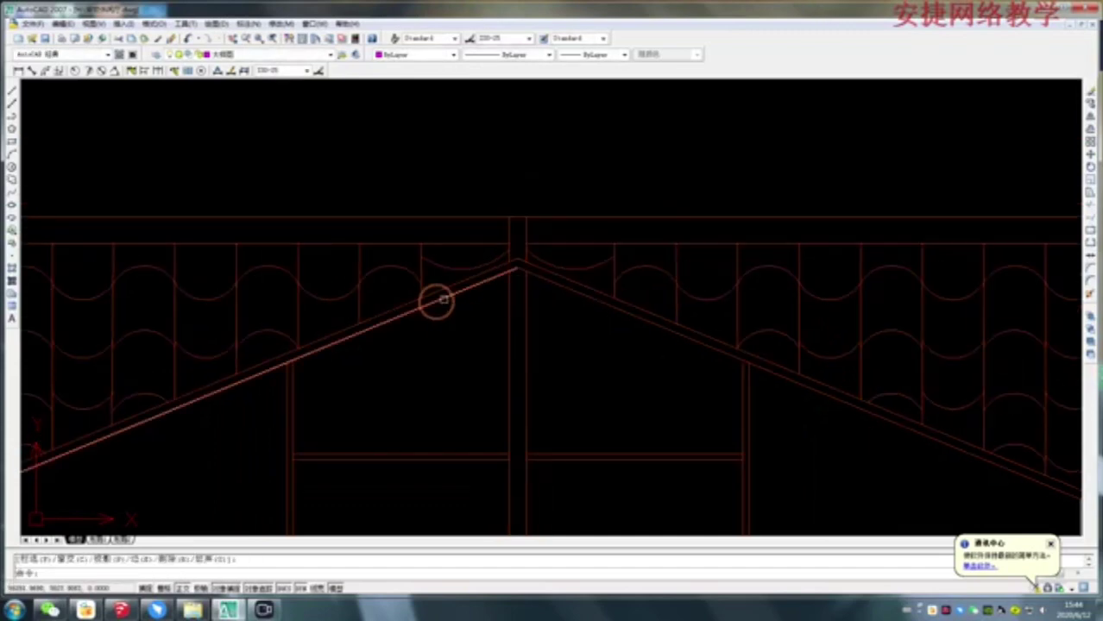
pyautogui.scroll(-2, 440, 302)
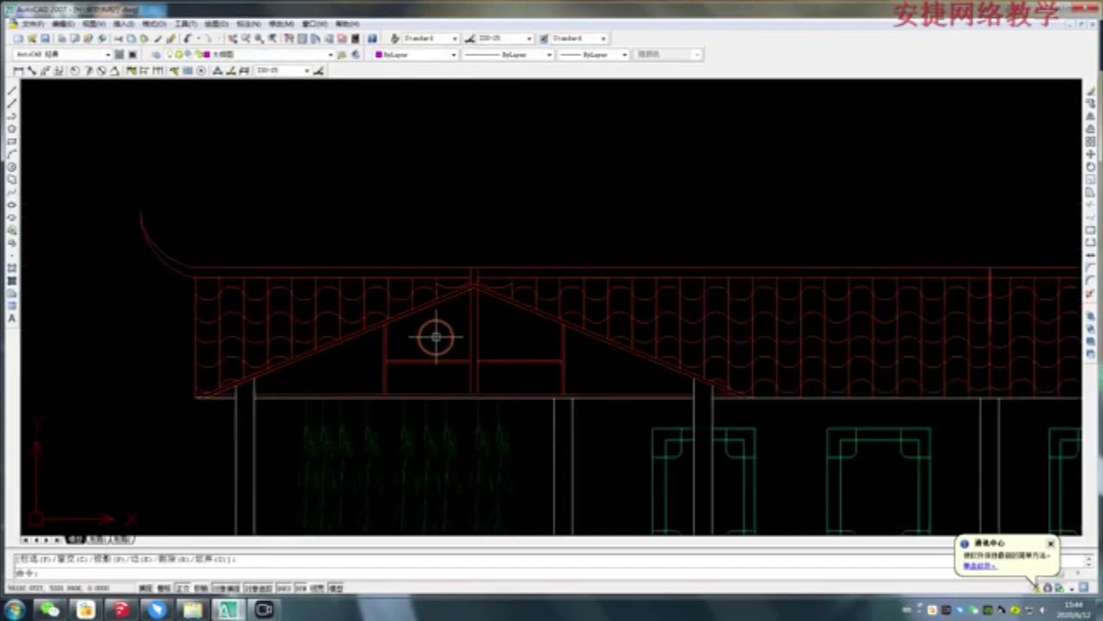
pyautogui.scroll(-2, 436, 336)
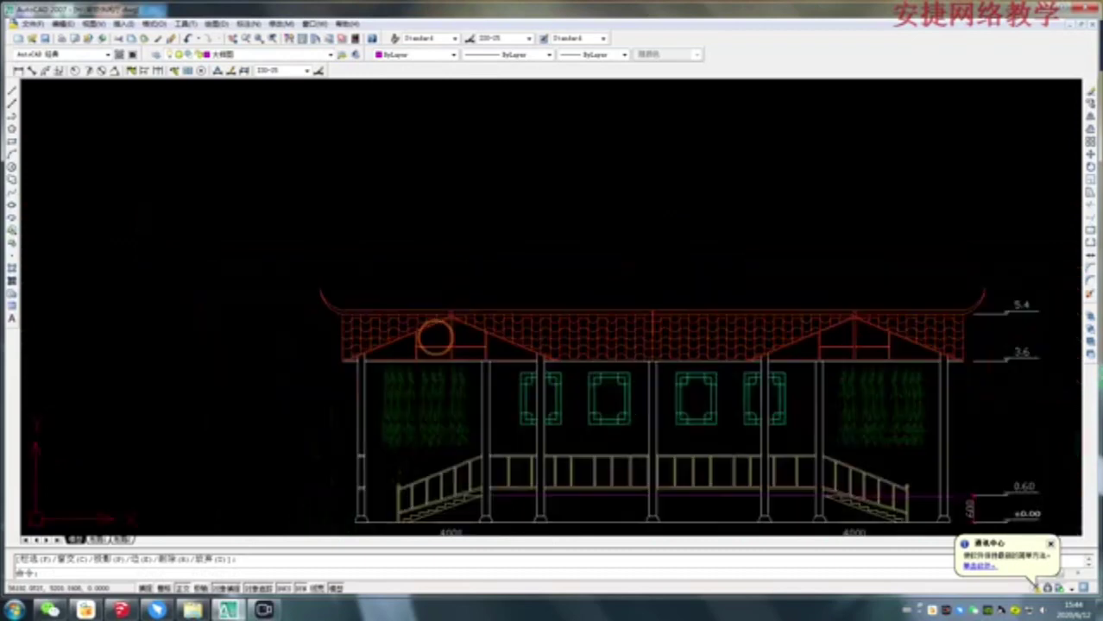
pyautogui.scroll(3, 829, 323)
pyautogui.scroll(2, 820, 325)
pyautogui.scroll(4, 809, 325)
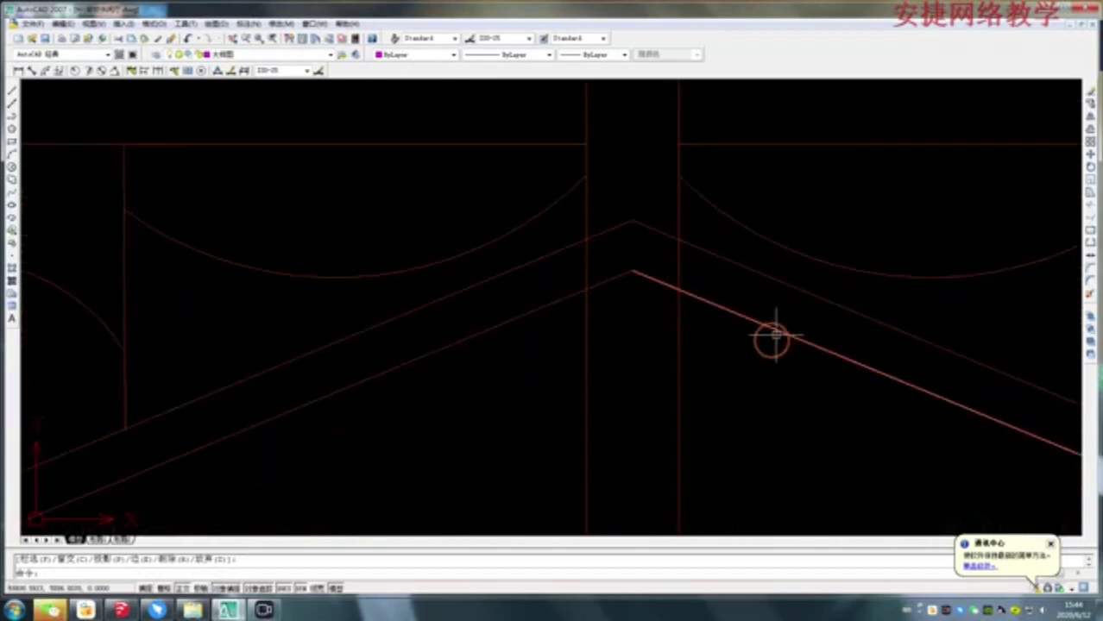
pyautogui.press('space')
pyautogui.click(744, 320)
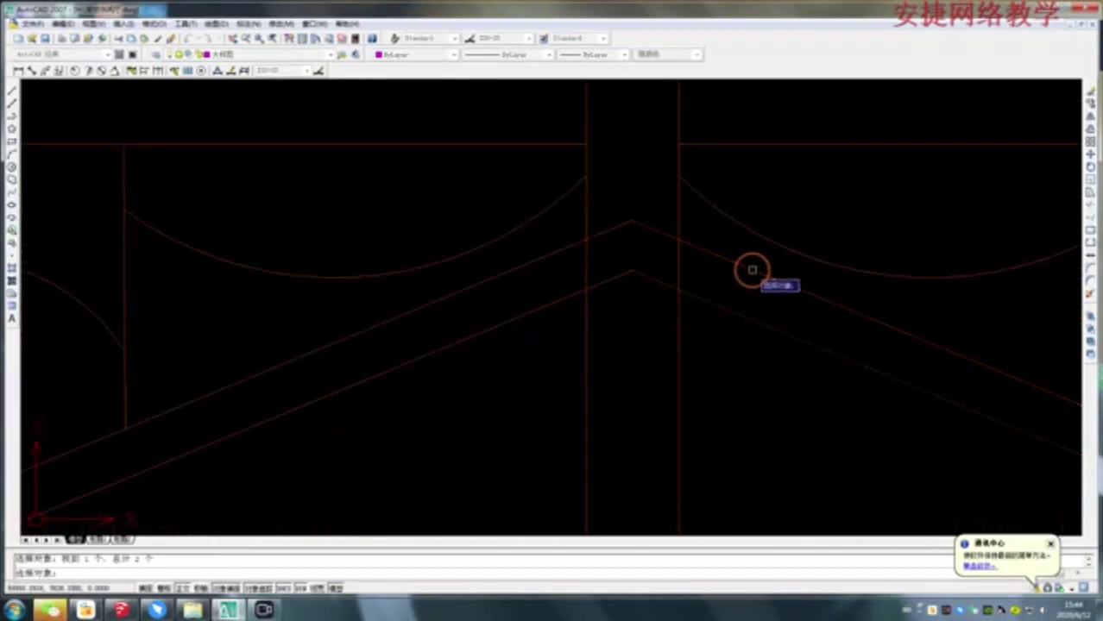
pyautogui.press('space')
pyautogui.click(677, 259)
# Step: Select the upper and lower left rafters as cutting edges, then end the trim
pyautogui.press('space')
pyautogui.press('space')
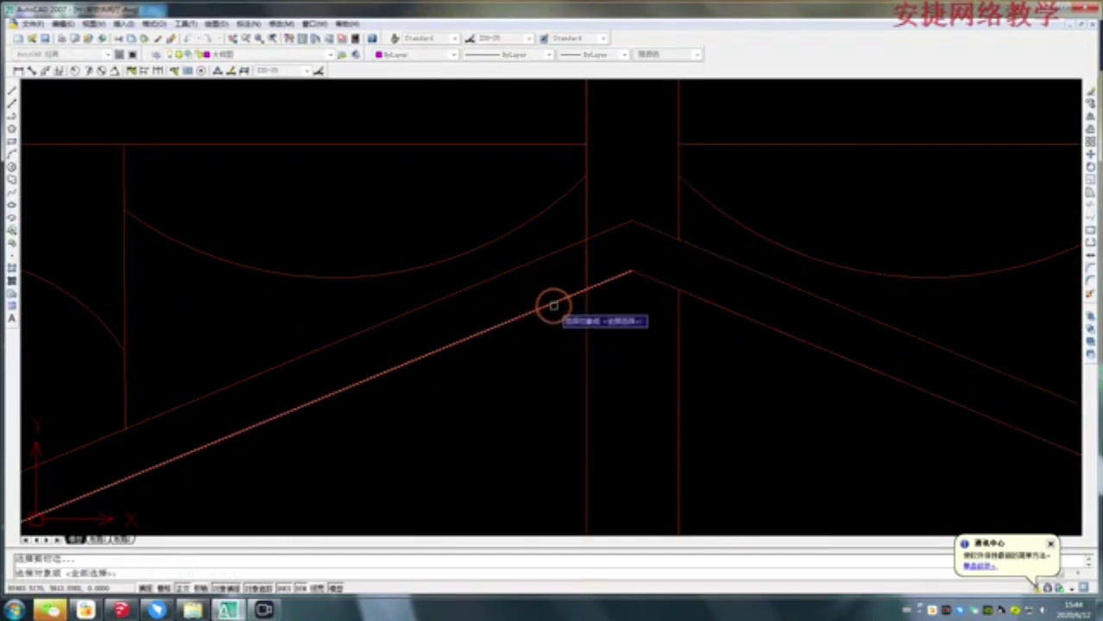
pyautogui.click(541, 309)
pyautogui.click(543, 257)
pyautogui.press('space')
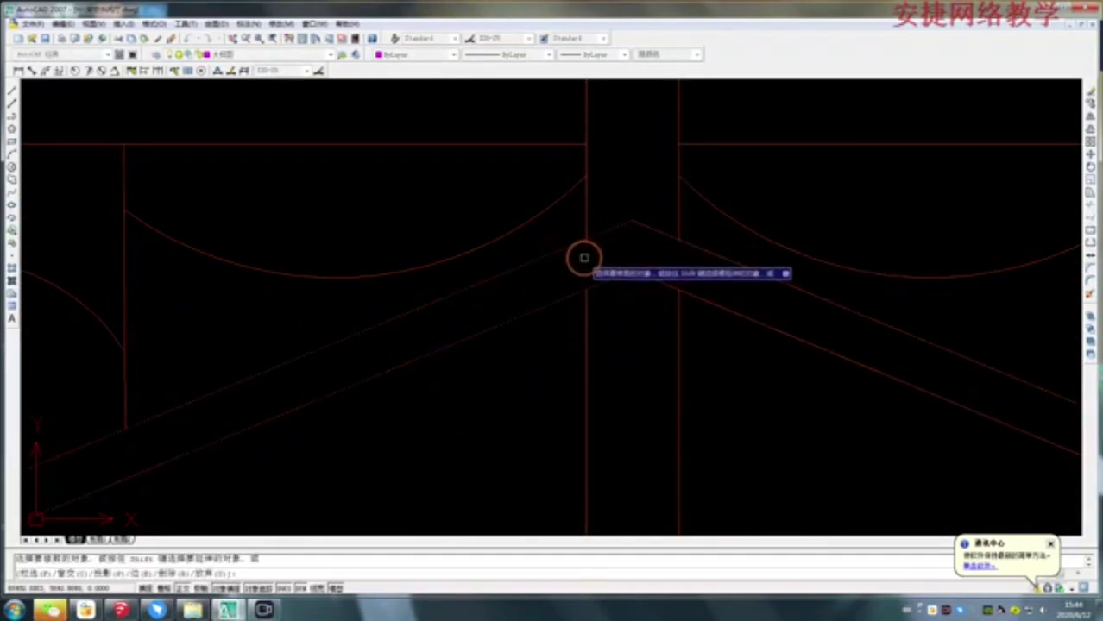
pyautogui.press('space')
pyautogui.scroll(-4, 643, 242)
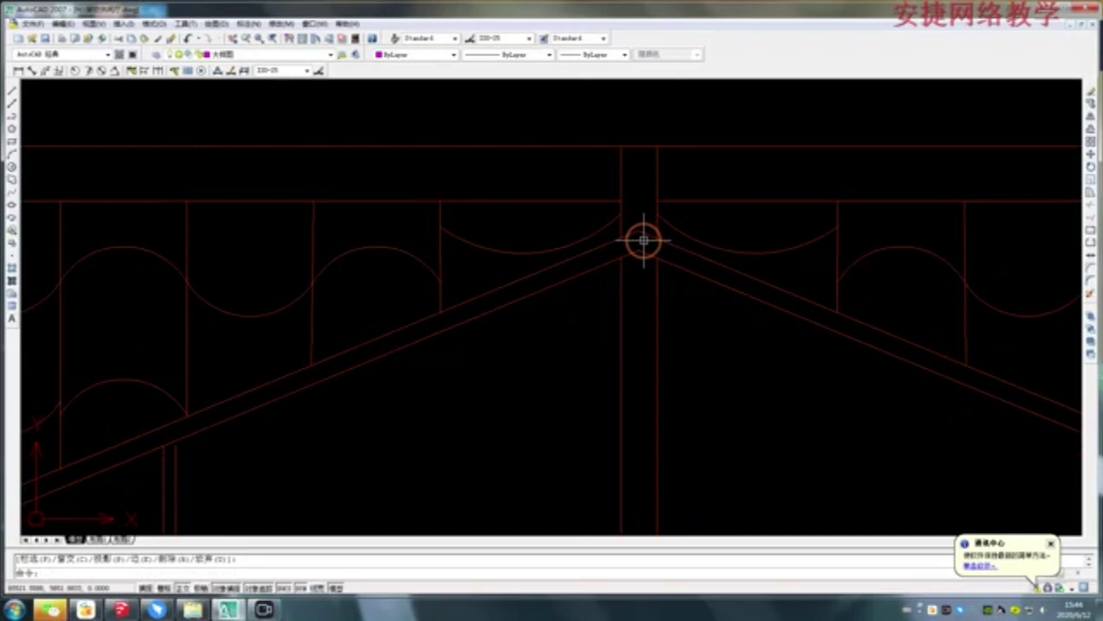
pyautogui.scroll(-3, 641, 242)
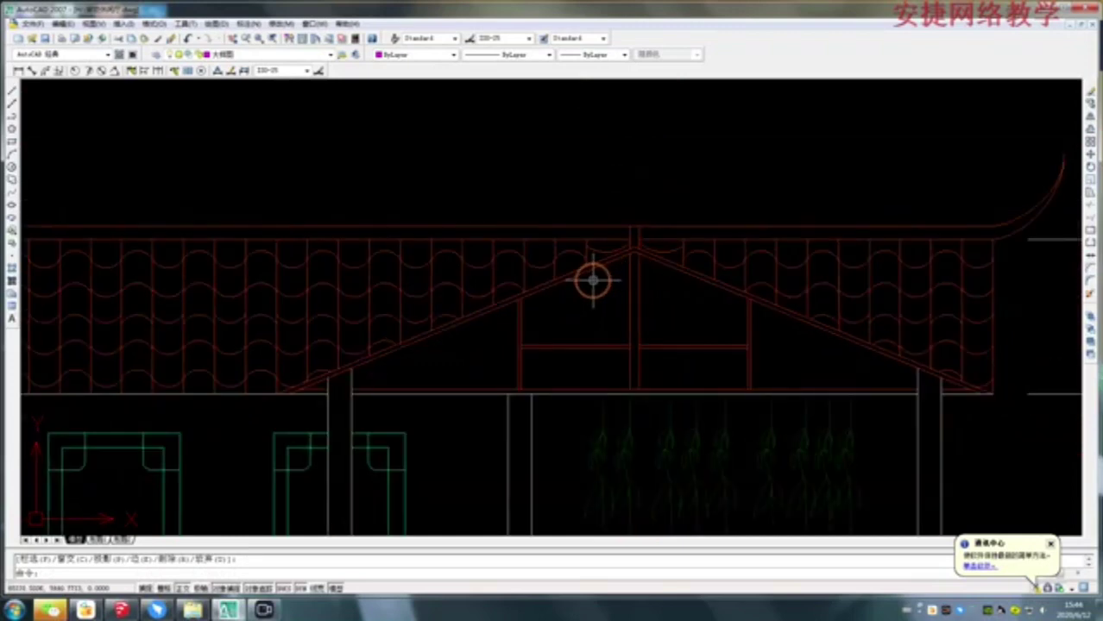
pyautogui.scroll(-3, 593, 280)
pyautogui.scroll(-2, 664, 306)
pyautogui.scroll(-3, 683, 315)
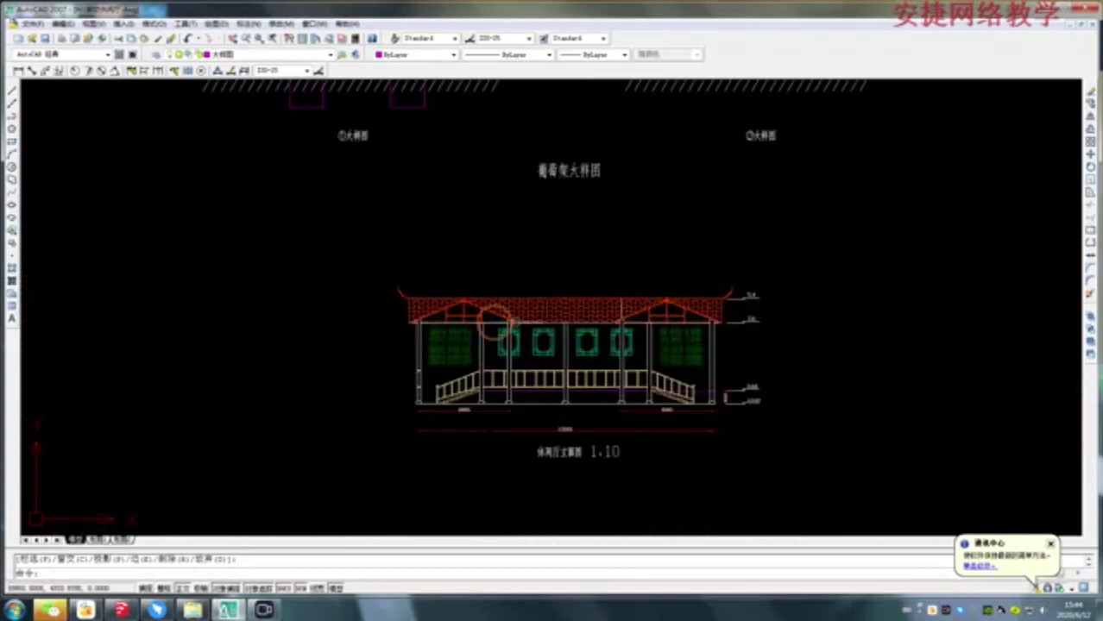
pyautogui.scroll(4, 456, 306)
pyautogui.scroll(2, 457, 306)
pyautogui.scroll(2, 456, 305)
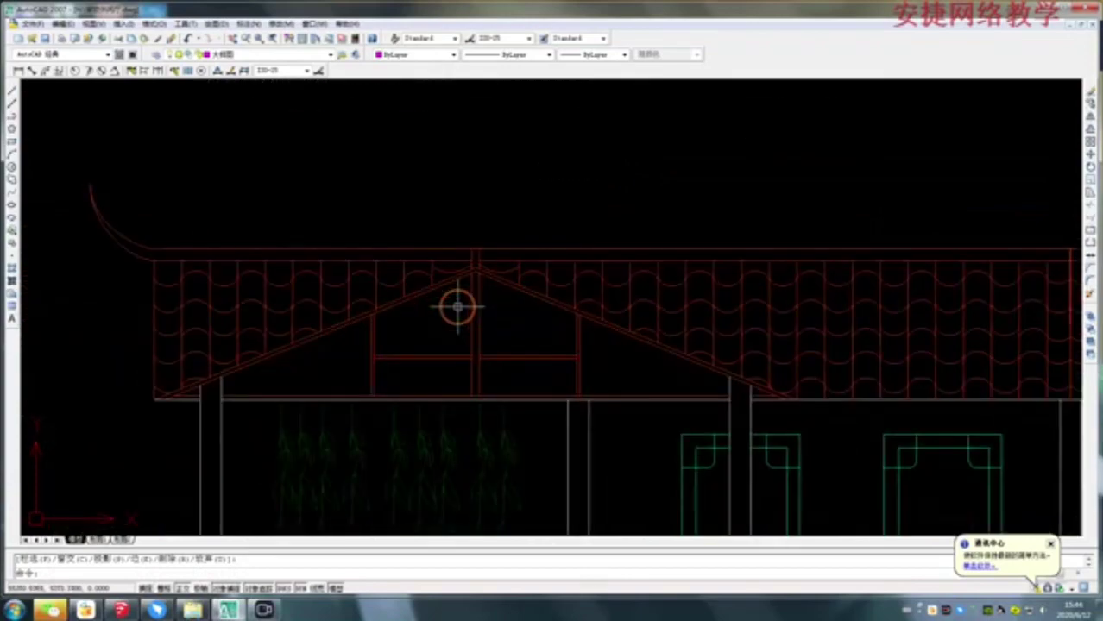
pyautogui.scroll(-2, 487, 290)
pyautogui.scroll(2, 466, 289)
pyautogui.scroll(2, 468, 268)
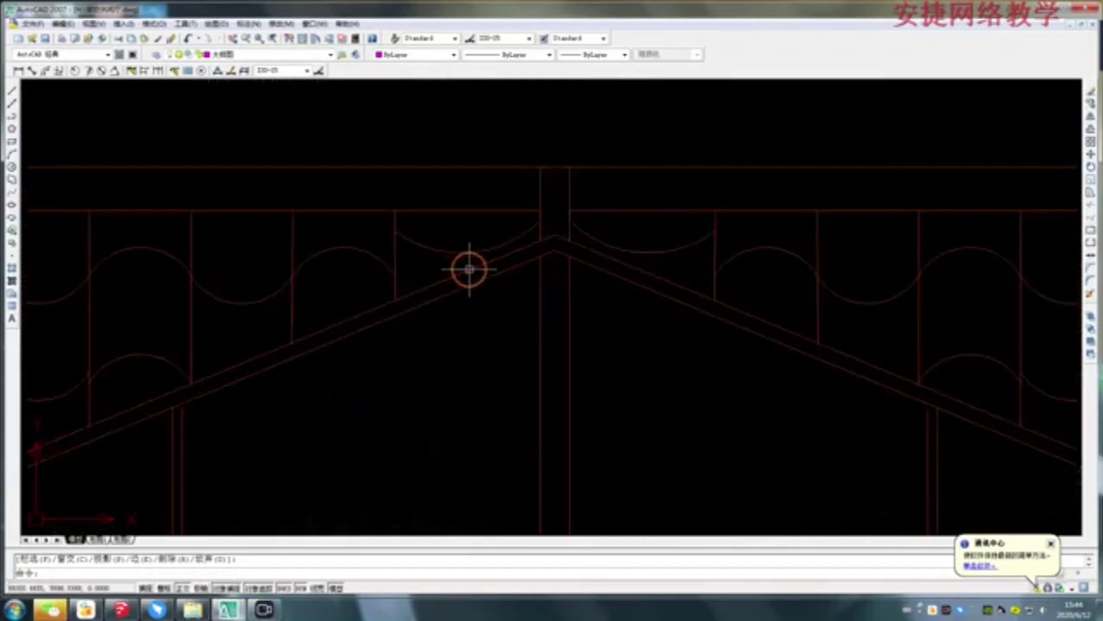
pyautogui.scroll(-2, 564, 270)
pyautogui.scroll(-4, 564, 270)
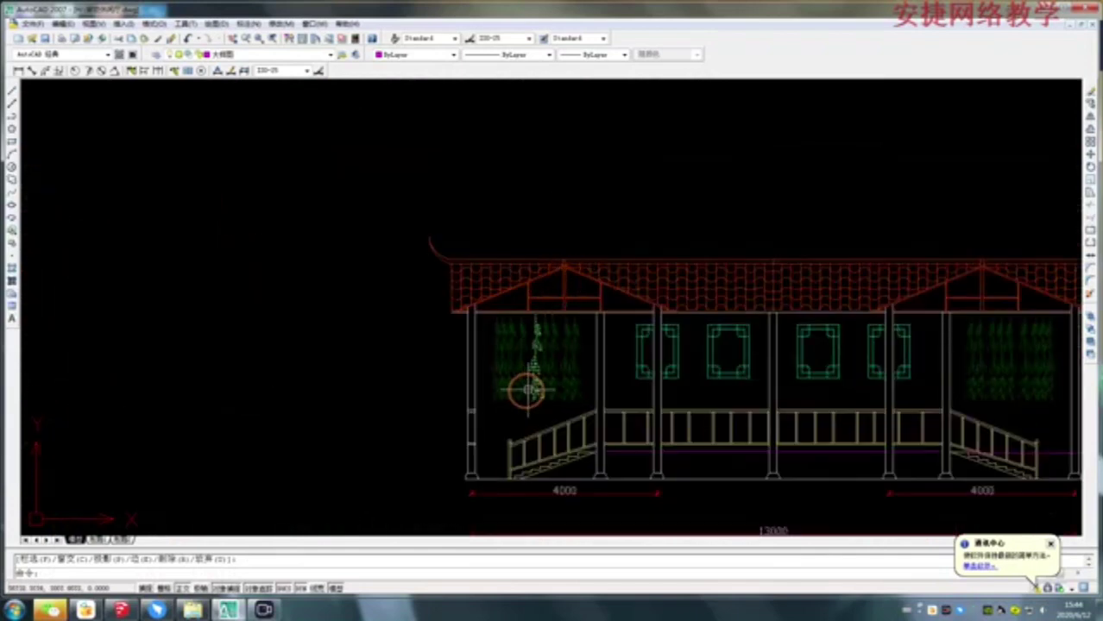
pyautogui.scroll(3, 492, 421)
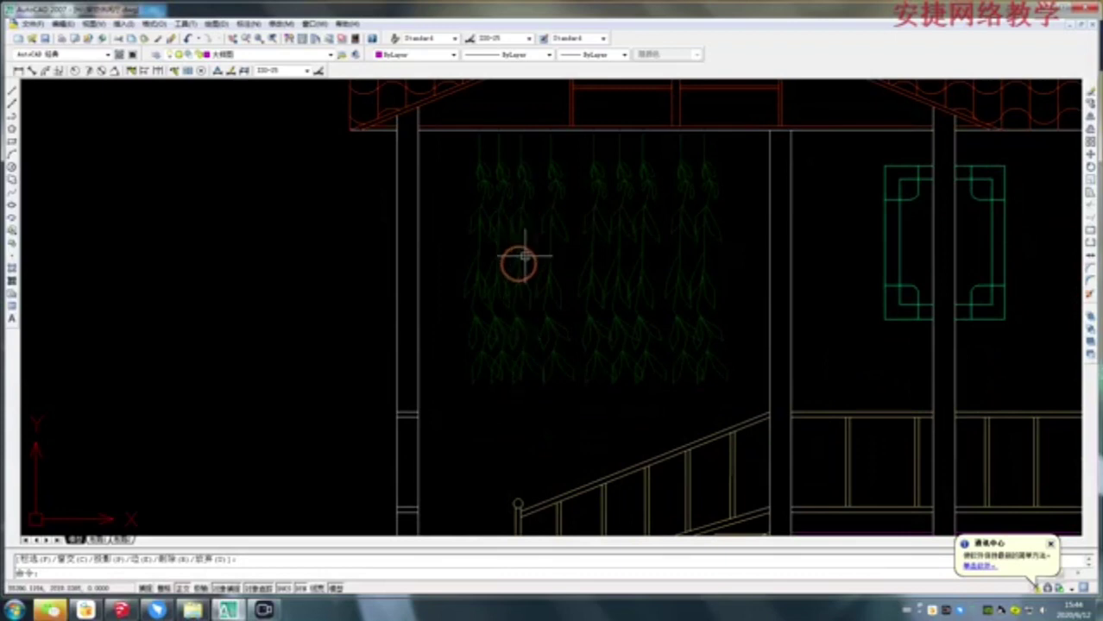
pyautogui.click(49, 610)
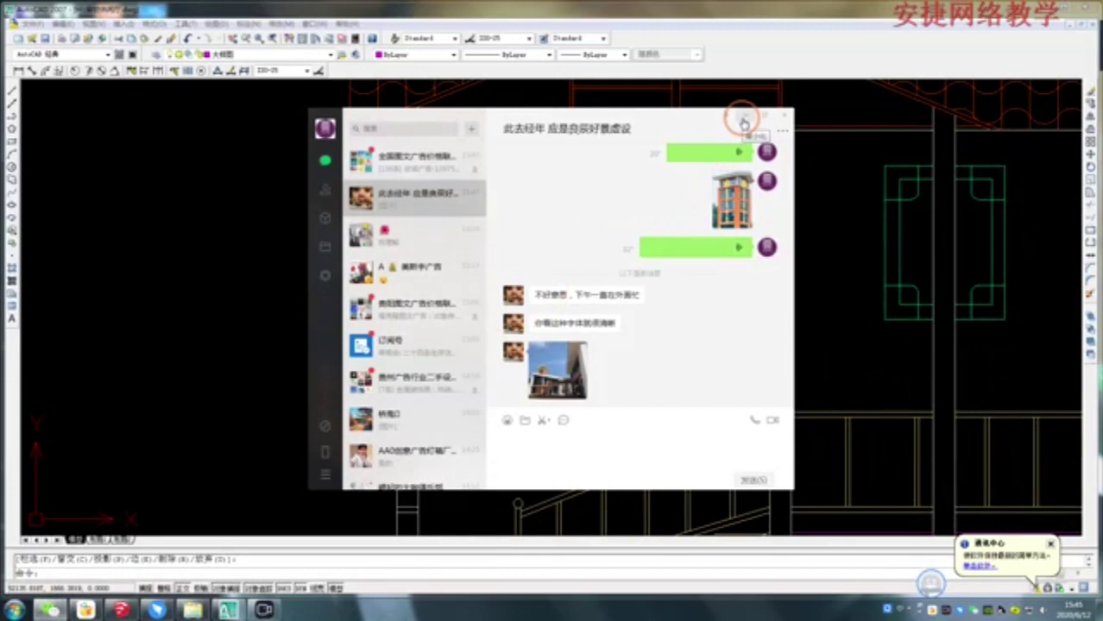
pyautogui.click(743, 122)
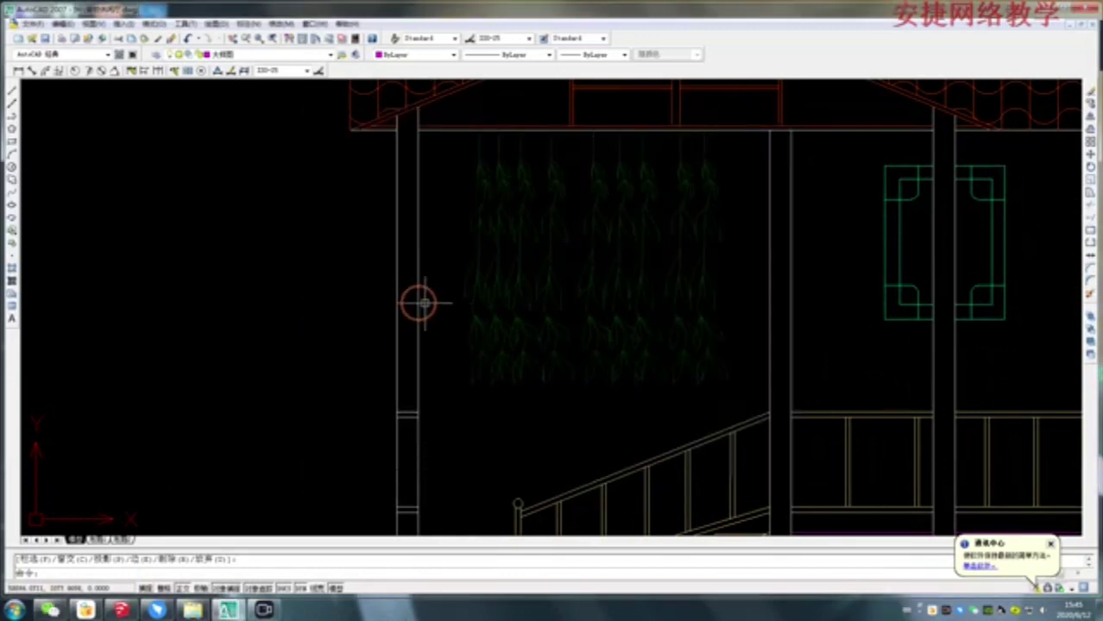
pyautogui.scroll(-4, 348, 324)
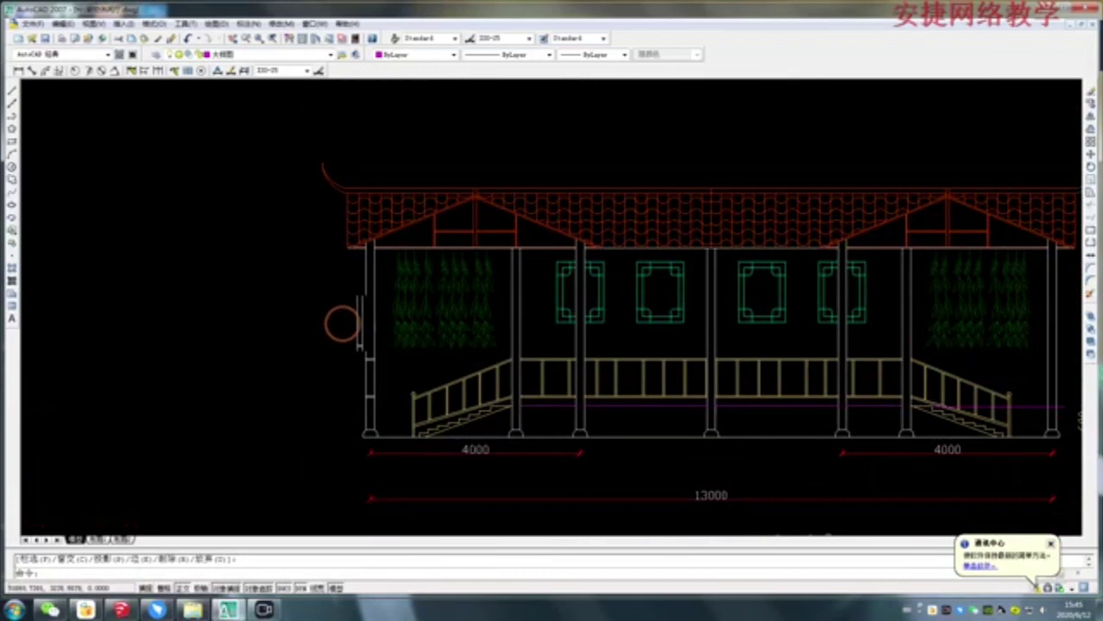
pyautogui.scroll(-2, 342, 324)
pyautogui.scroll(2, 714, 300)
pyautogui.scroll(1, 675, 316)
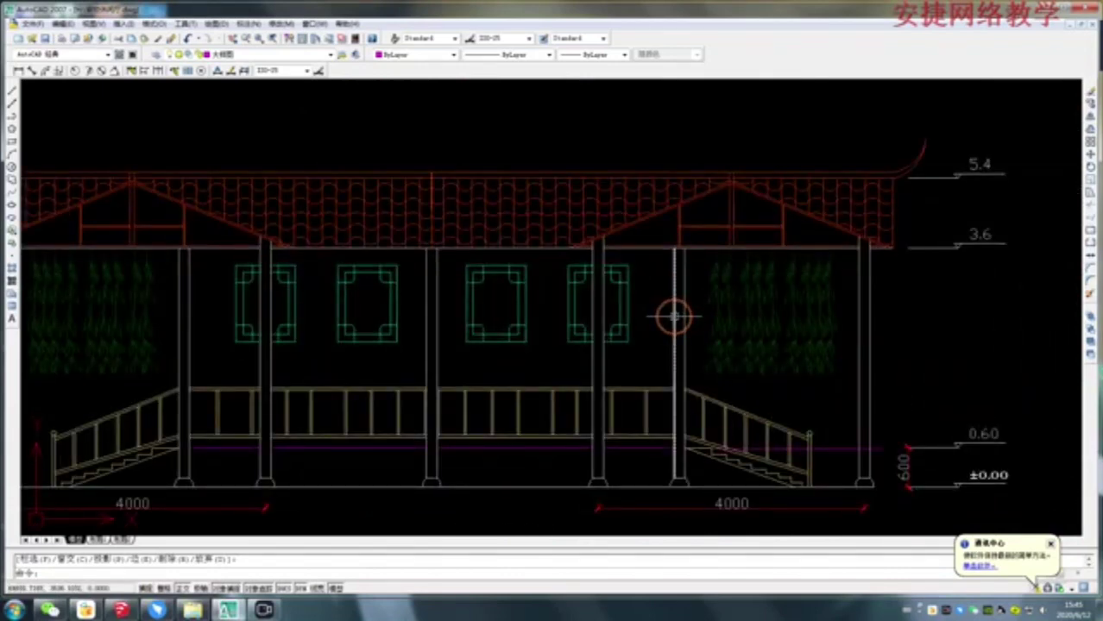
pyautogui.scroll(-2, 674, 317)
pyautogui.scroll(-5, 673, 317)
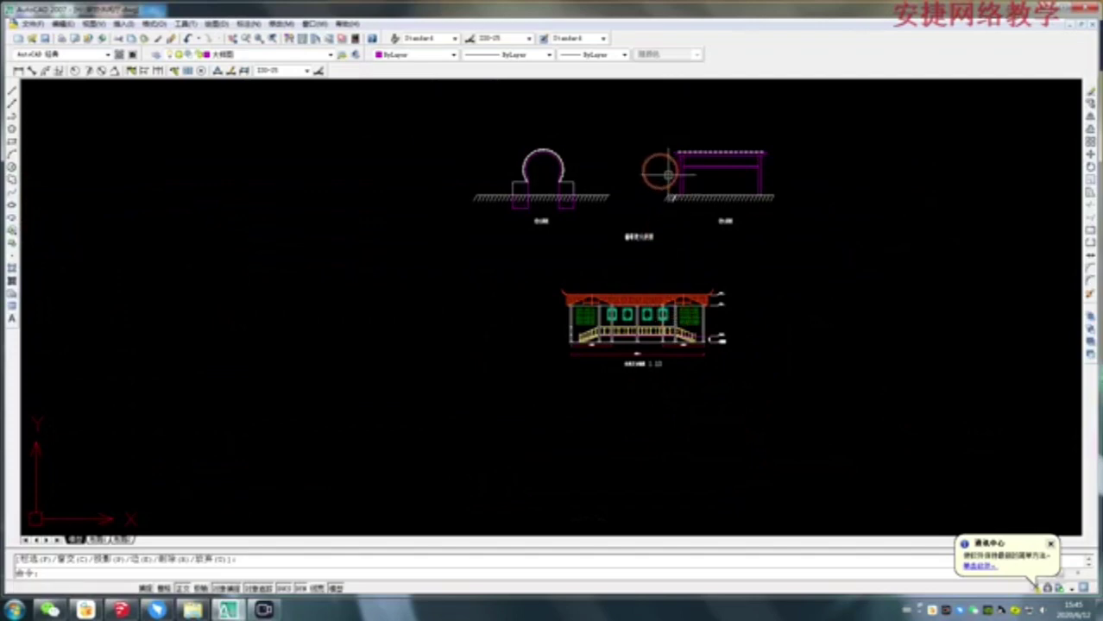
pyautogui.scroll(3, 561, 164)
pyautogui.scroll(3, 449, 218)
pyautogui.scroll(3, 448, 216)
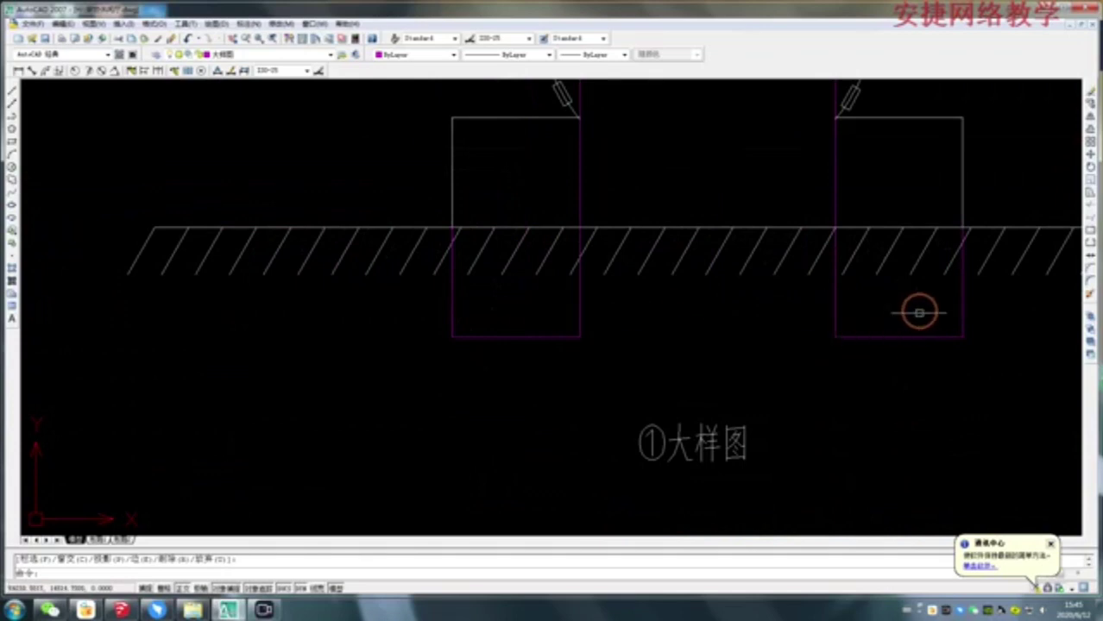
pyautogui.scroll(-2, 509, 311)
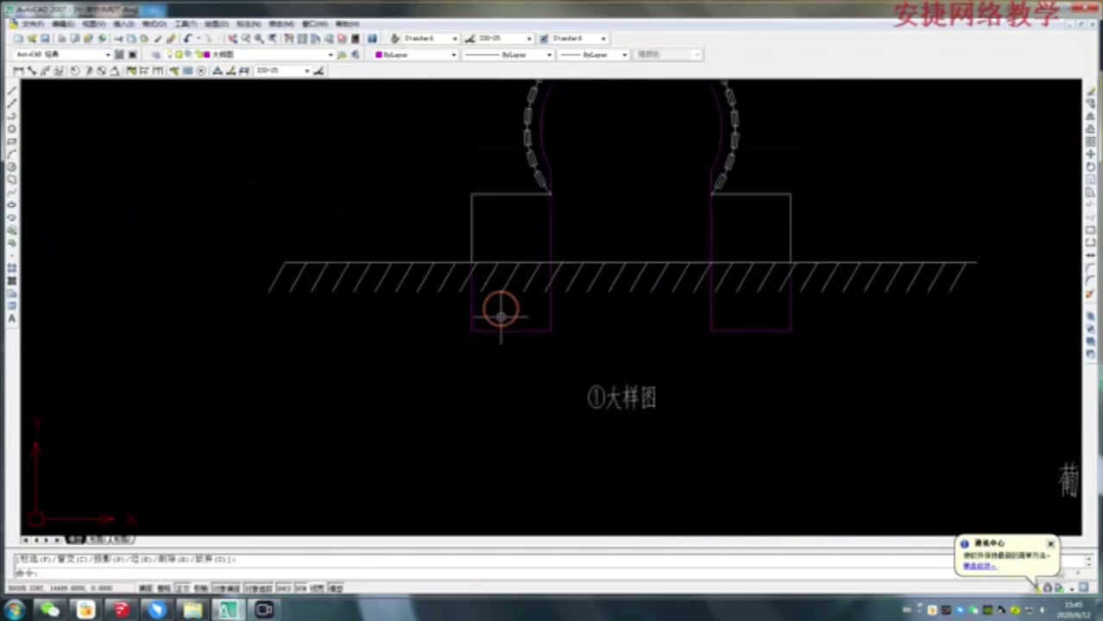
pyautogui.scroll(2, 488, 246)
pyautogui.scroll(2, 485, 251)
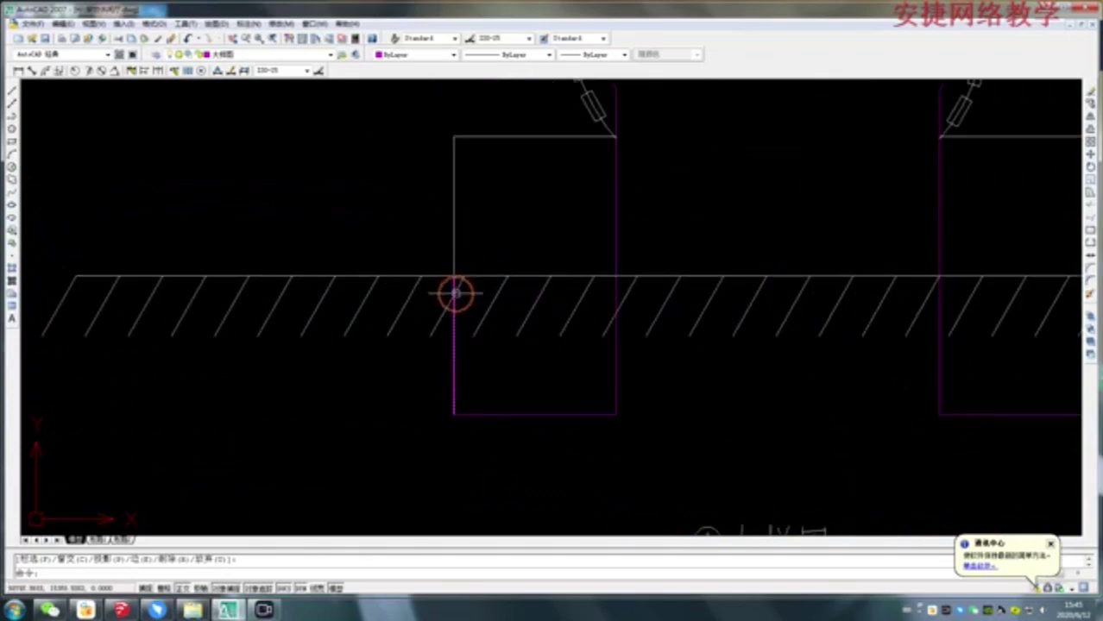
pyautogui.scroll(-3, 582, 304)
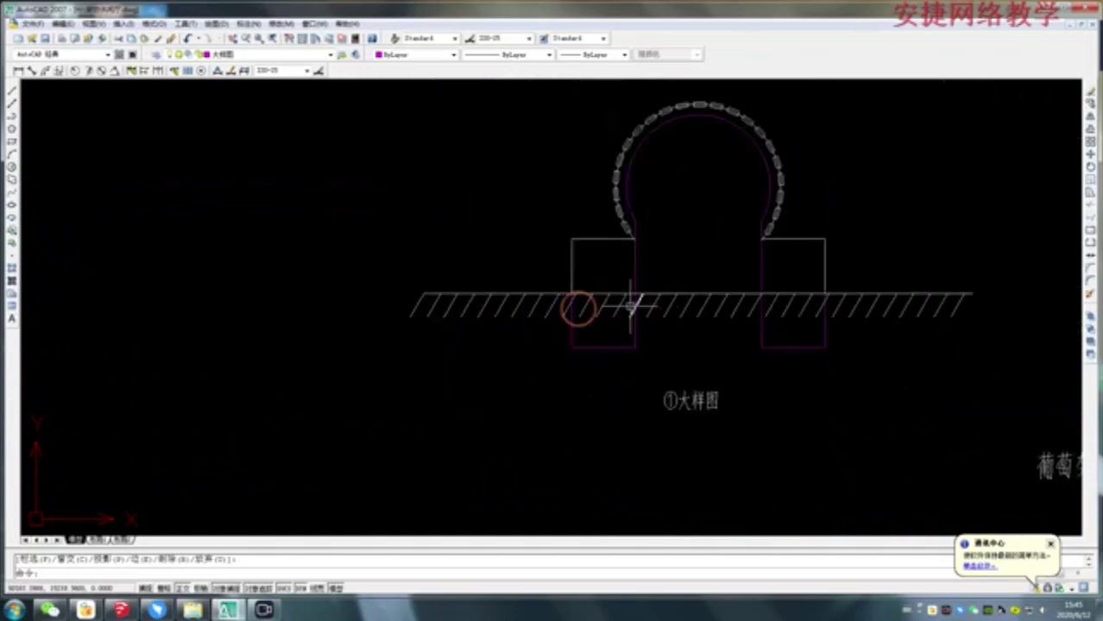
pyautogui.scroll(1, 450, 308)
pyautogui.scroll(2, 452, 311)
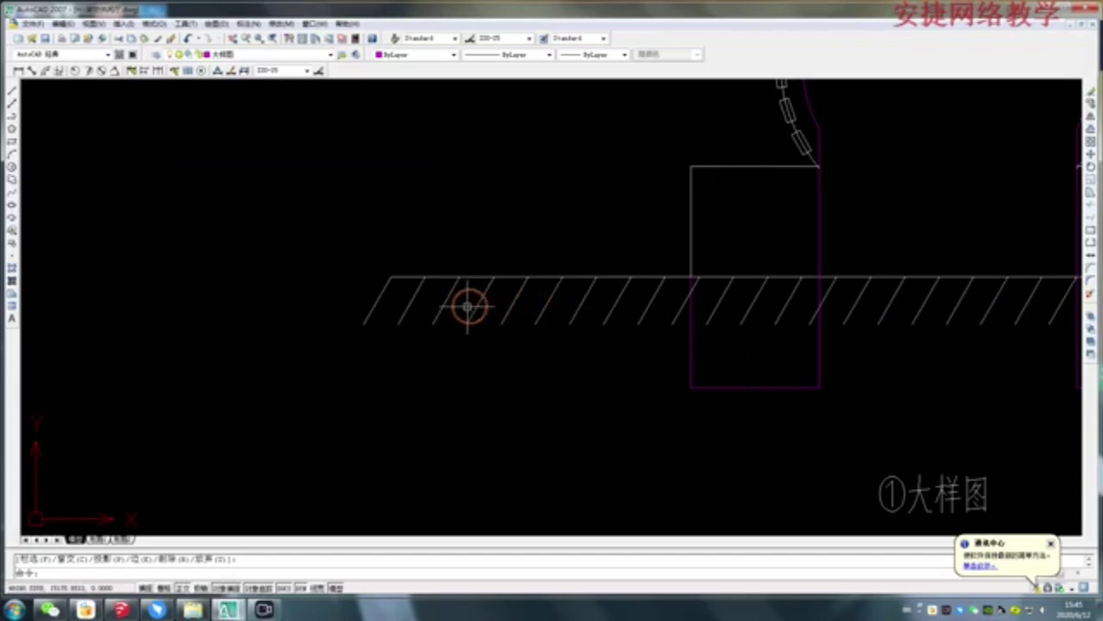
pyautogui.scroll(-3, 442, 312)
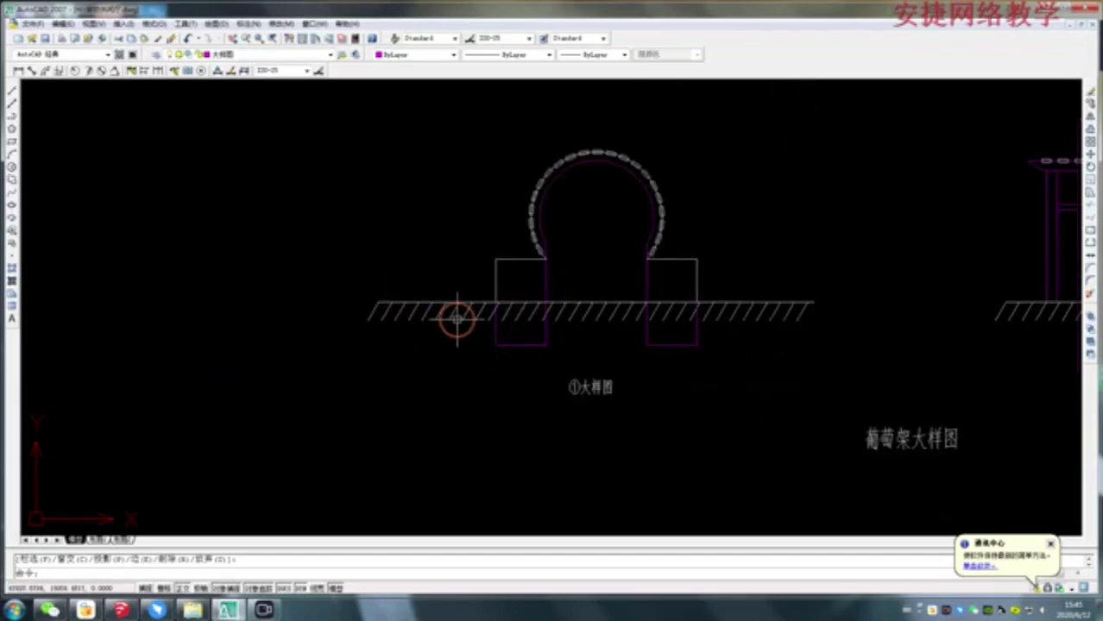
pyautogui.scroll(-2, 455, 311)
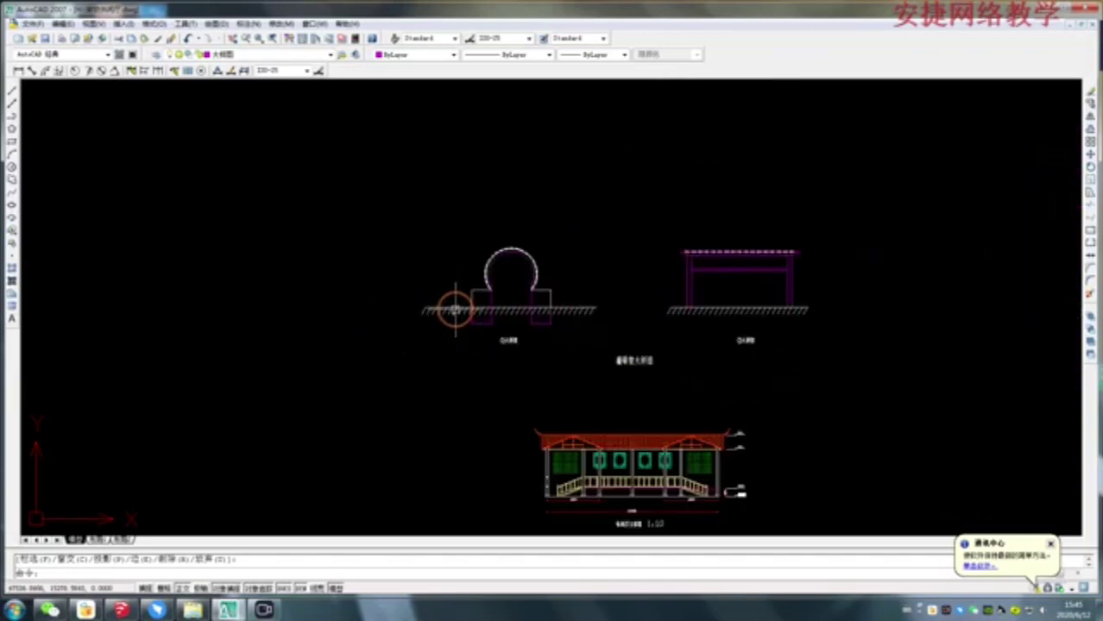